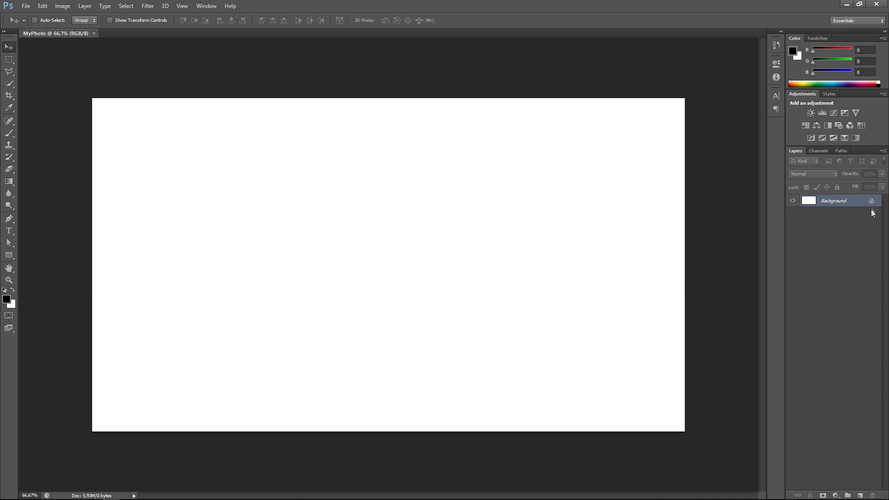
Convert the Background layer to a smart object.
{"action": "right_click", "coordinate": [845, 204]}
{"action": "left_click", "coordinate": [835, 246]}
{"action": "right_click", "coordinate": [834, 199]}
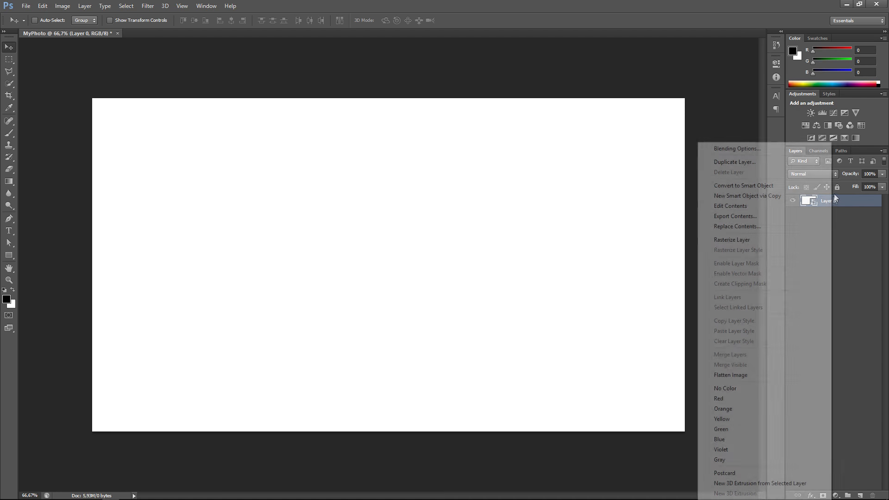
{"action": "left_click", "coordinate": [867, 213]}
Add a Color Overlay effect to Layer 0 in its blending options, keeping the Layer Style dialog clear of the canvas.
{"action": "right_click", "coordinate": [852, 202]}
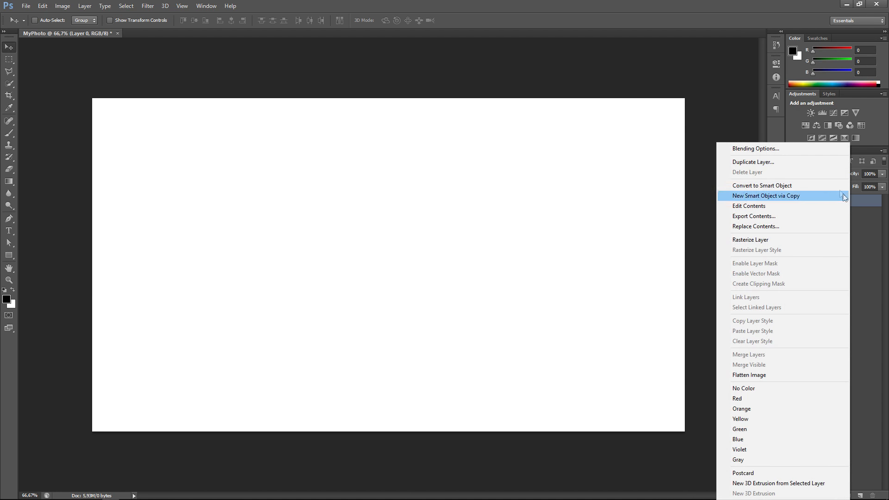
{"action": "left_click", "coordinate": [787, 147]}
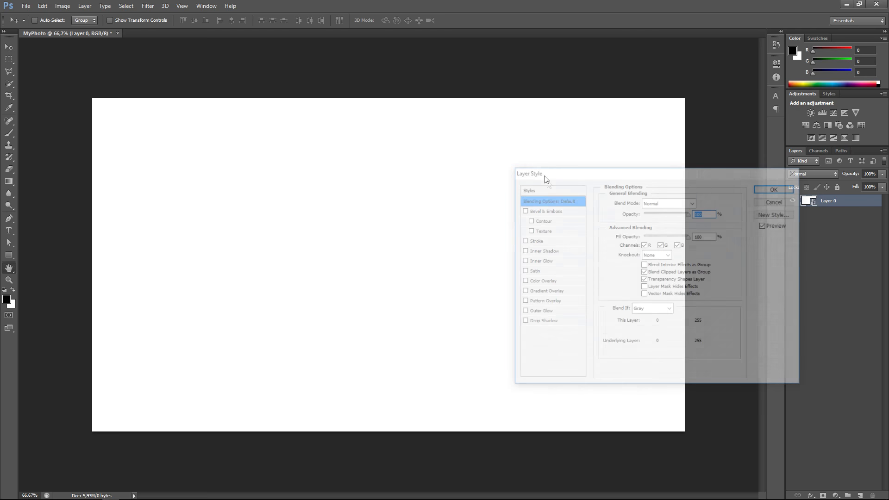
{"action": "left_click_drag", "start_coordinate": [503, 144], "coordinate": [490, 154]}
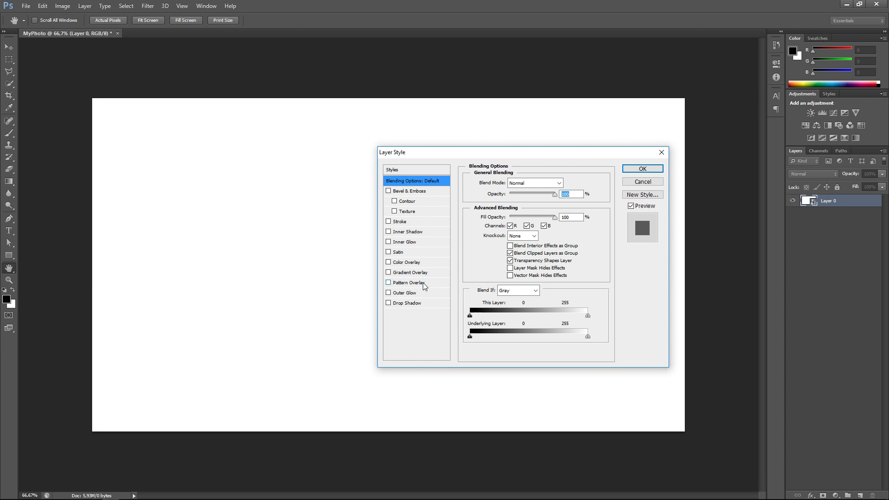
{"action": "left_click", "coordinate": [418, 264]}
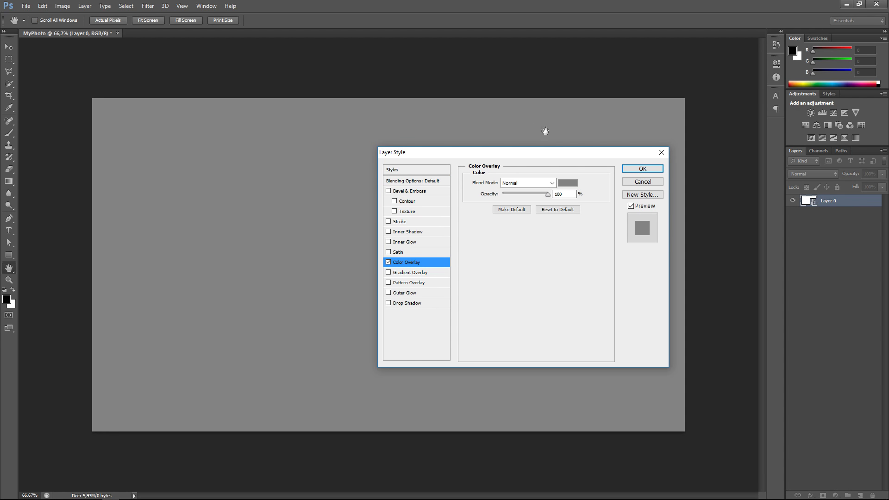
{"action": "left_click_drag", "start_coordinate": [582, 149], "coordinate": [664, 128]}
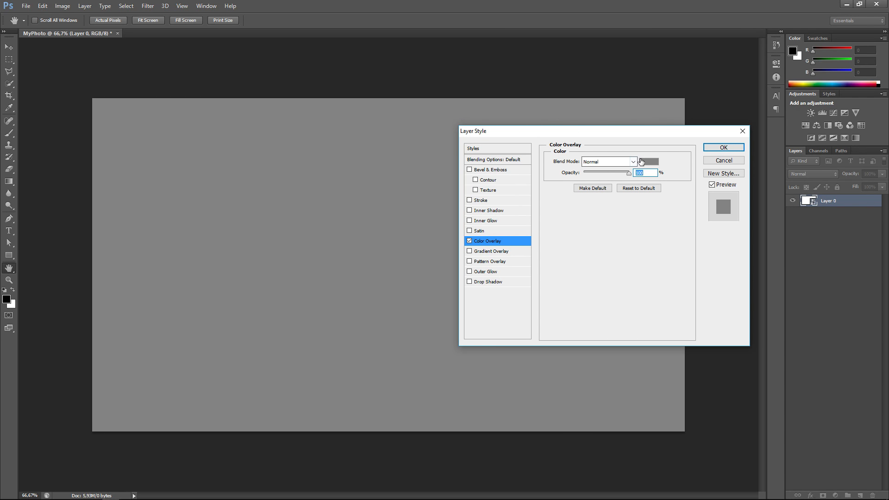
Set the Color Overlay to dark red 700000 and apply the layer style to Layer 0.
{"action": "left_click", "coordinate": [648, 162]}
{"action": "left_click", "coordinate": [712, 200]}
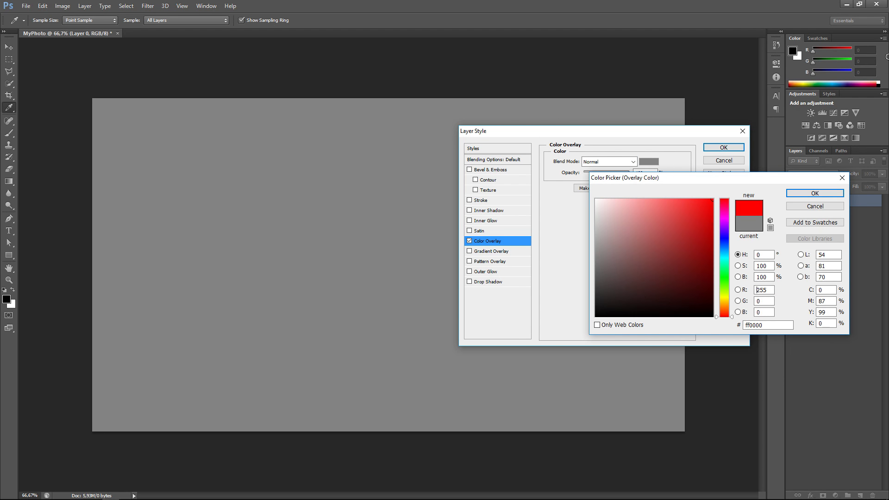
{"action": "left_click_drag", "start_coordinate": [711, 217], "coordinate": [712, 265]}
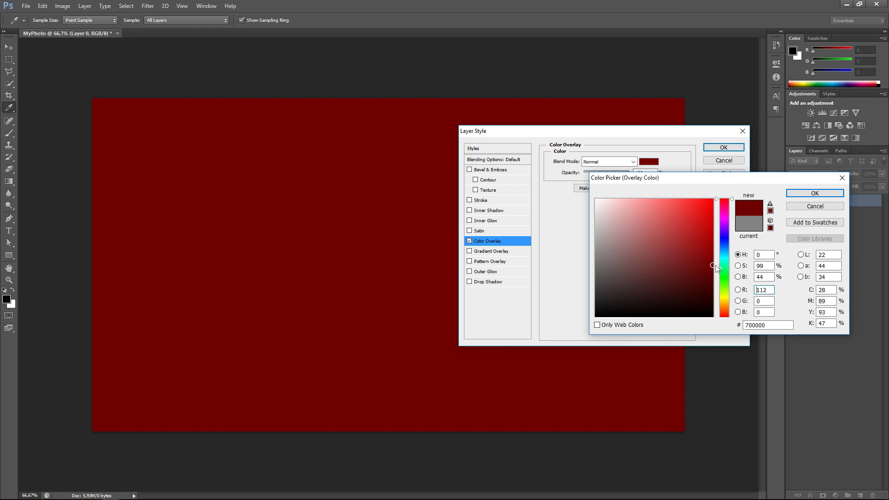
{"action": "left_click", "coordinate": [814, 193]}
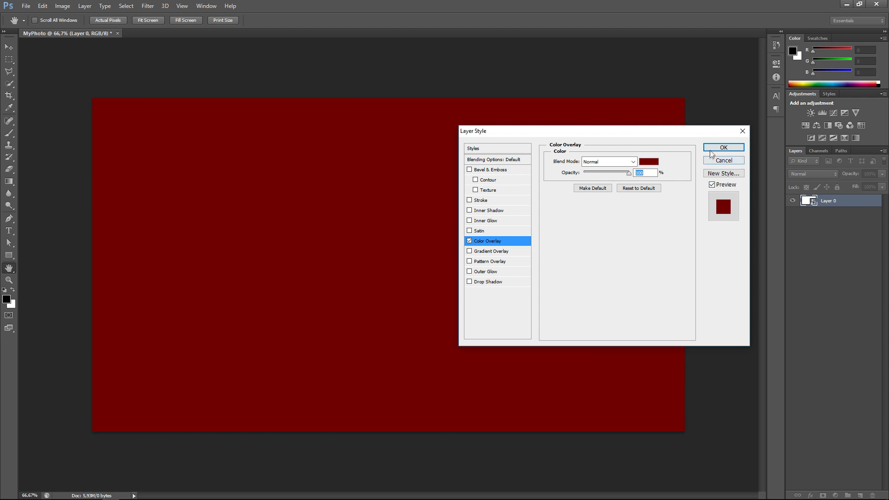
{"action": "left_click", "coordinate": [723, 147]}
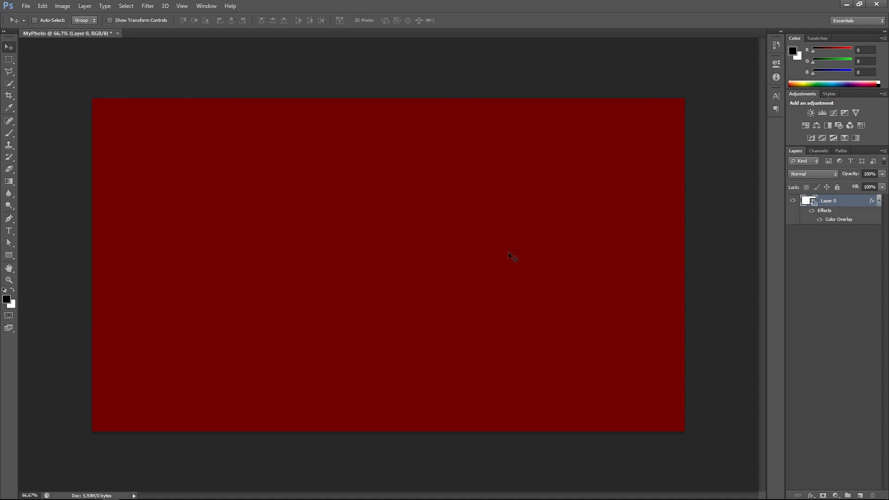
Switch the visibility of Layer 0's effects and its Color Overlay off and back on to compare the canvas.
{"action": "right_click", "coordinate": [864, 204]}
{"action": "left_click", "coordinate": [800, 145]}
{"action": "left_click", "coordinate": [811, 212]}
{"action": "left_click", "coordinate": [811, 212]}
{"action": "left_click", "coordinate": [819, 221]}
{"action": "left_click", "coordinate": [818, 220]}
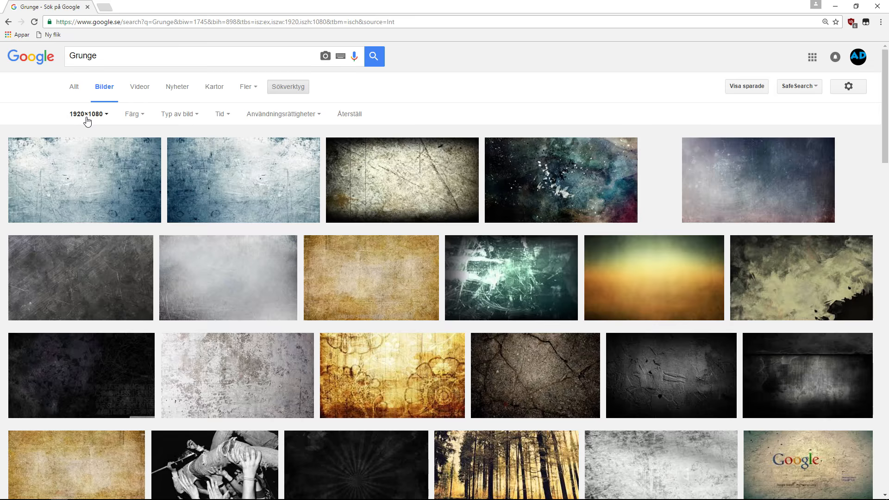
Browse the 1920×1080 Grunge image results in the web browser and preview the Dark Blue Grunge Background among its neighbours.
{"action": "scroll", "coordinate": [581, 285], "scroll_direction": "down", "scroll_amount": 9}
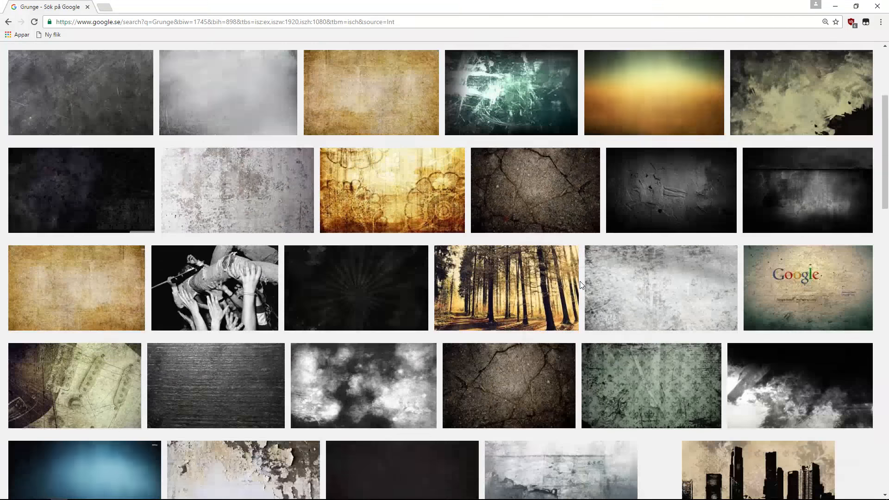
{"action": "scroll", "coordinate": [525, 341], "scroll_direction": "down", "scroll_amount": 9}
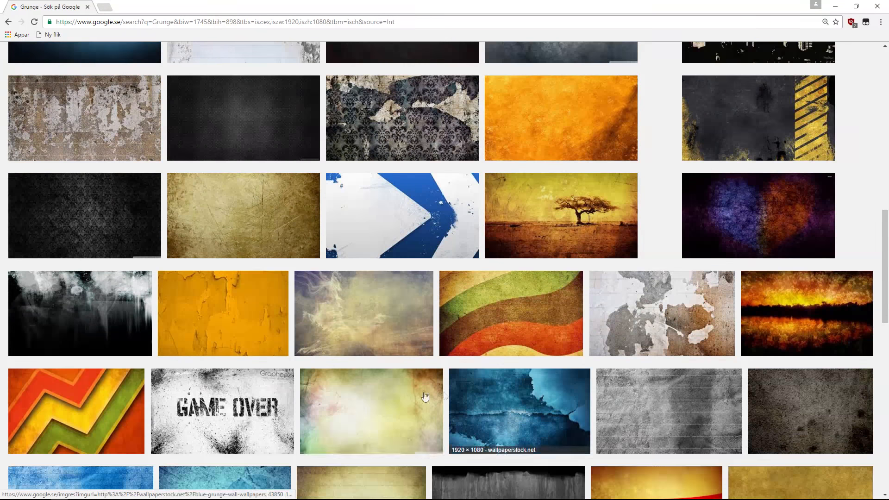
{"action": "scroll", "coordinate": [342, 394], "scroll_direction": "up", "scroll_amount": 2}
{"action": "scroll", "coordinate": [175, 282], "scroll_direction": "down", "scroll_amount": 4}
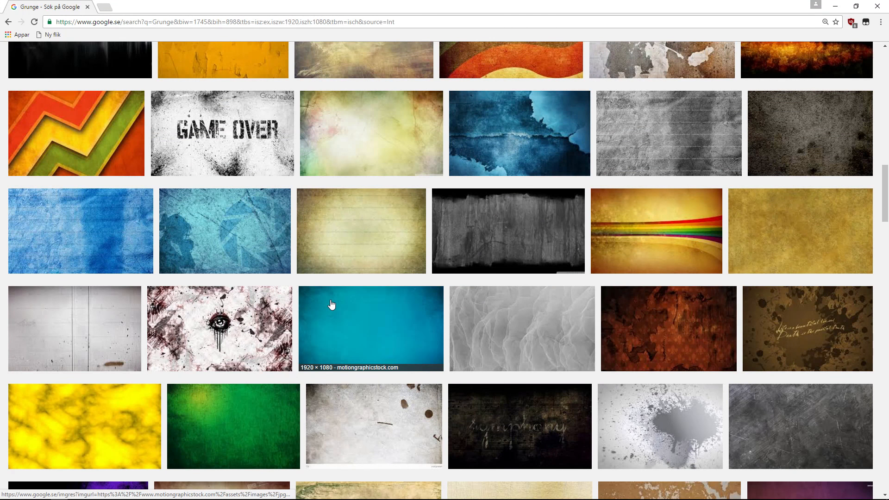
{"action": "left_click", "coordinate": [364, 317]}
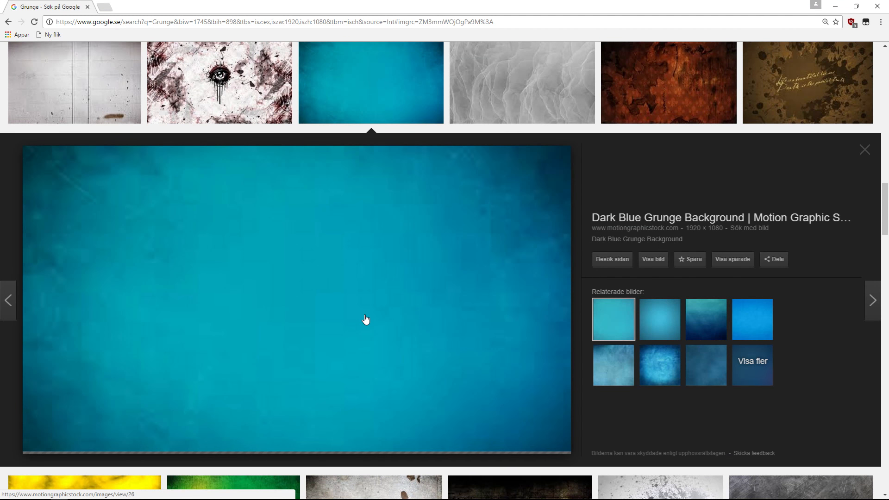
{"action": "scroll", "coordinate": [375, 327], "scroll_direction": "up", "scroll_amount": 4}
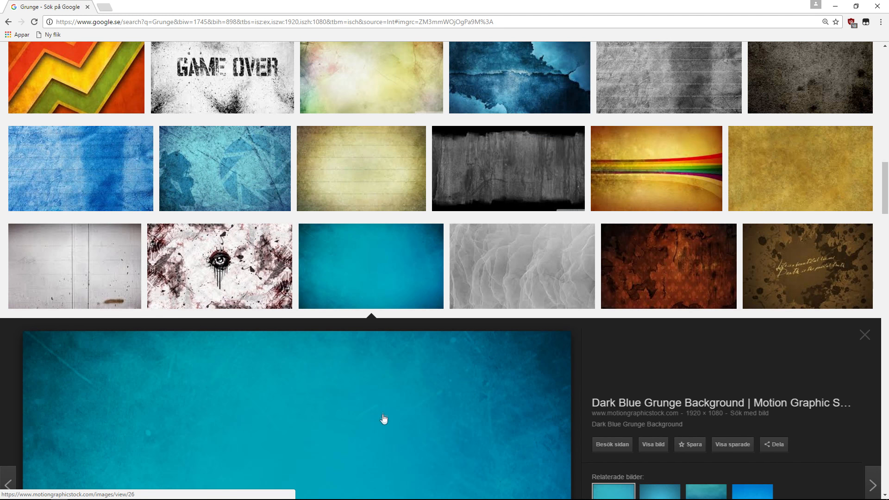
{"action": "scroll", "coordinate": [381, 422], "scroll_direction": "up", "scroll_amount": 2}
{"action": "scroll", "coordinate": [381, 422], "scroll_direction": "up", "scroll_amount": 4}
{"action": "scroll", "coordinate": [381, 421], "scroll_direction": "down", "scroll_amount": 8}
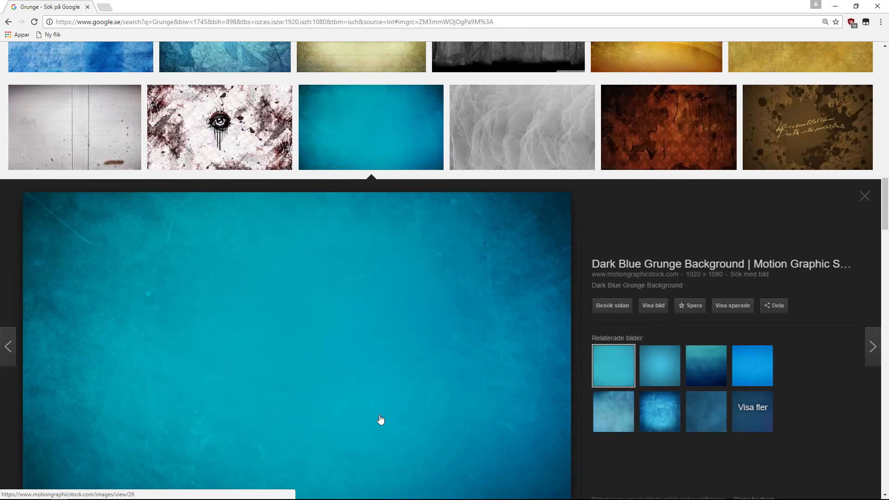
{"action": "scroll", "coordinate": [379, 418], "scroll_direction": "down", "scroll_amount": 3}
{"action": "scroll", "coordinate": [418, 262], "scroll_direction": "down", "scroll_amount": 7}
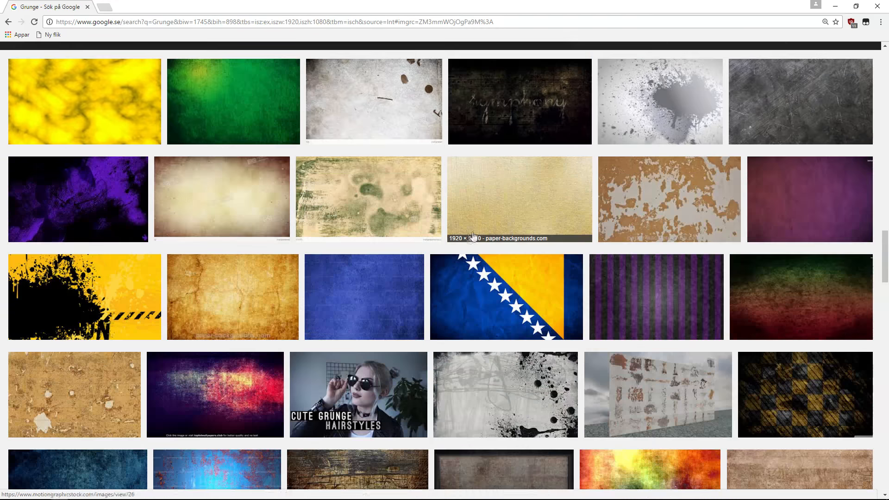
Preview the natural paper texture and the Rainbow Grunge image, and compare them with further grunge backgrounds in the results.
{"action": "left_click", "coordinate": [472, 235]}
{"action": "scroll", "coordinate": [298, 403], "scroll_direction": "down", "scroll_amount": 3}
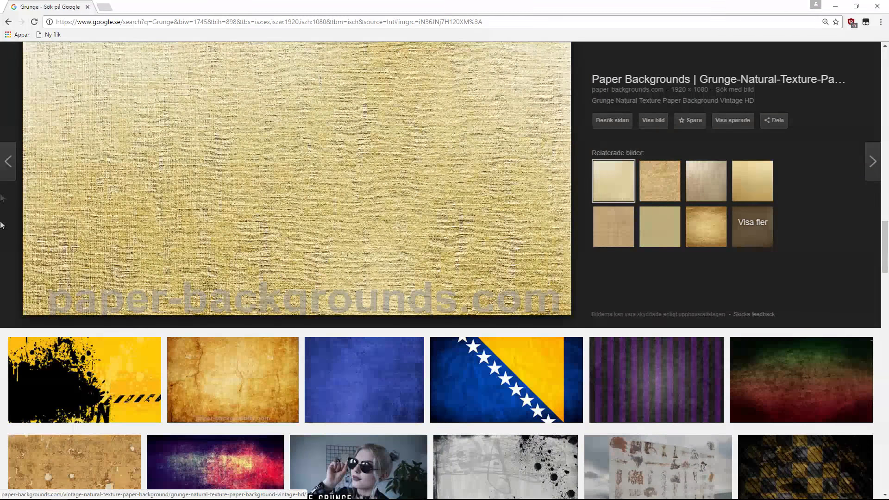
{"action": "scroll", "coordinate": [628, 347], "scroll_direction": "up", "scroll_amount": 6}
{"action": "scroll", "coordinate": [602, 356], "scroll_direction": "up", "scroll_amount": 3}
{"action": "scroll", "coordinate": [561, 371], "scroll_direction": "down", "scroll_amount": 1}
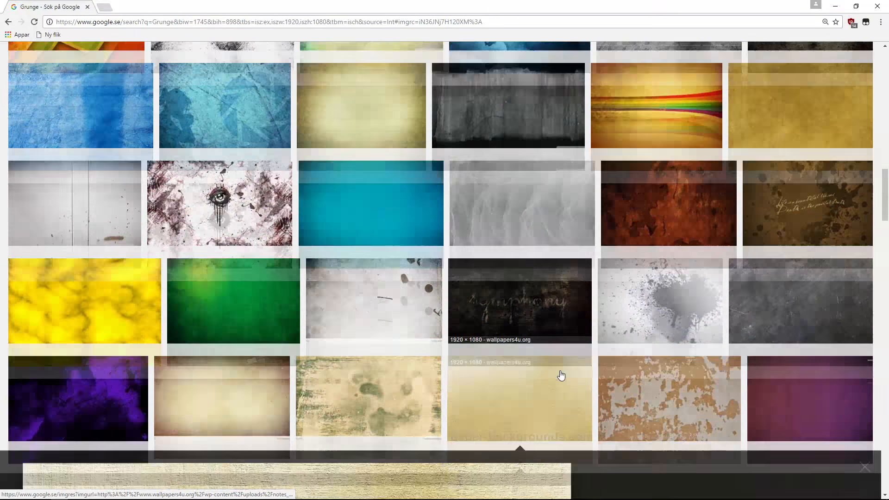
{"action": "scroll", "coordinate": [561, 373], "scroll_direction": "down", "scroll_amount": 6}
{"action": "scroll", "coordinate": [556, 393], "scroll_direction": "up", "scroll_amount": 5}
{"action": "left_click", "coordinate": [656, 196]}
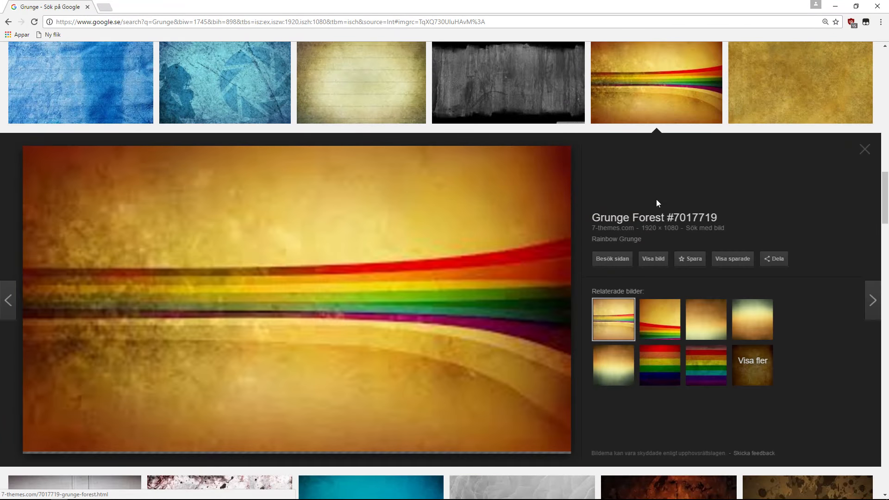
{"action": "scroll", "coordinate": [602, 270], "scroll_direction": "down", "scroll_amount": 8}
{"action": "scroll", "coordinate": [530, 314], "scroll_direction": "down", "scroll_amount": 2}
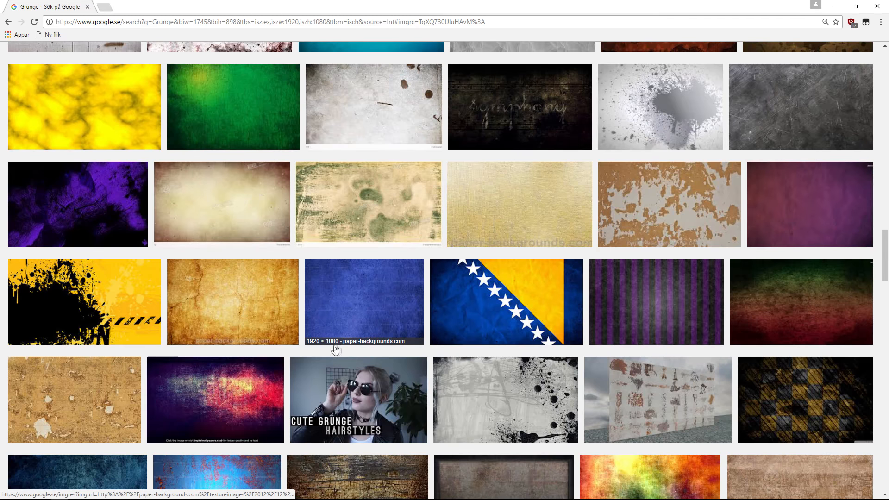
{"action": "scroll", "coordinate": [318, 351], "scroll_direction": "down", "scroll_amount": 3}
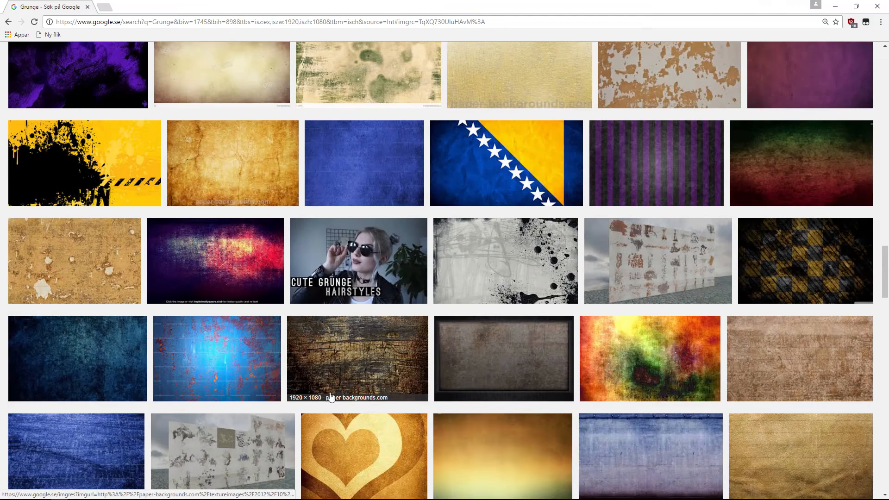
{"action": "scroll", "coordinate": [571, 408], "scroll_direction": "up", "scroll_amount": 9}
{"action": "scroll", "coordinate": [532, 393], "scroll_direction": "up", "scroll_amount": 3}
{"action": "scroll", "coordinate": [462, 384], "scroll_direction": "down", "scroll_amount": 2}
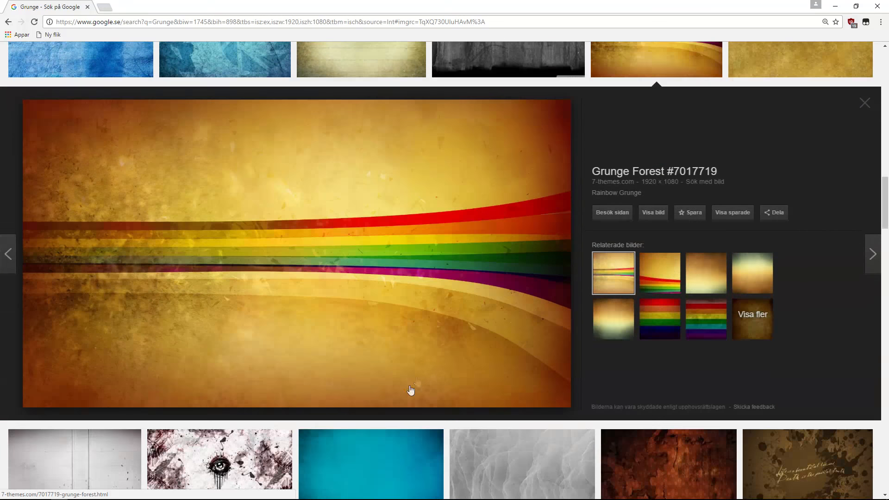
Open the Dark Blue Grunge Background preview again and copy the image.
{"action": "left_click", "coordinate": [384, 440]}
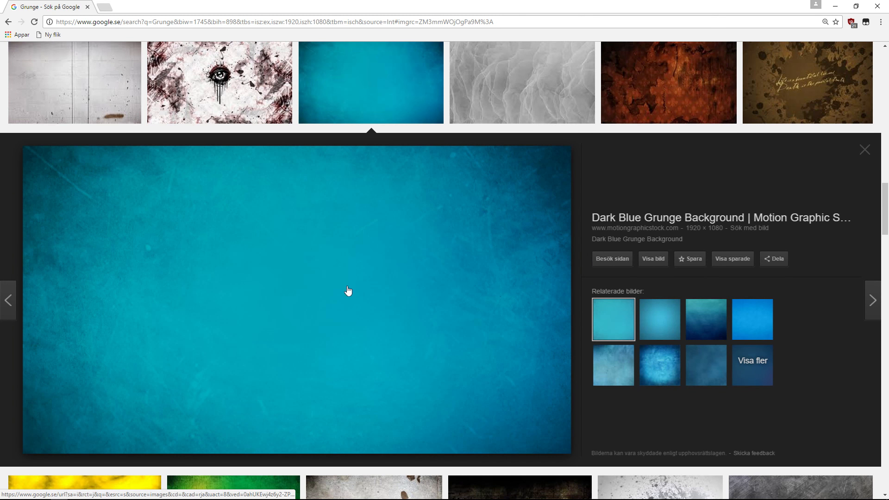
{"action": "right_click", "coordinate": [347, 285]}
{"action": "right_click", "coordinate": [505, 233]}
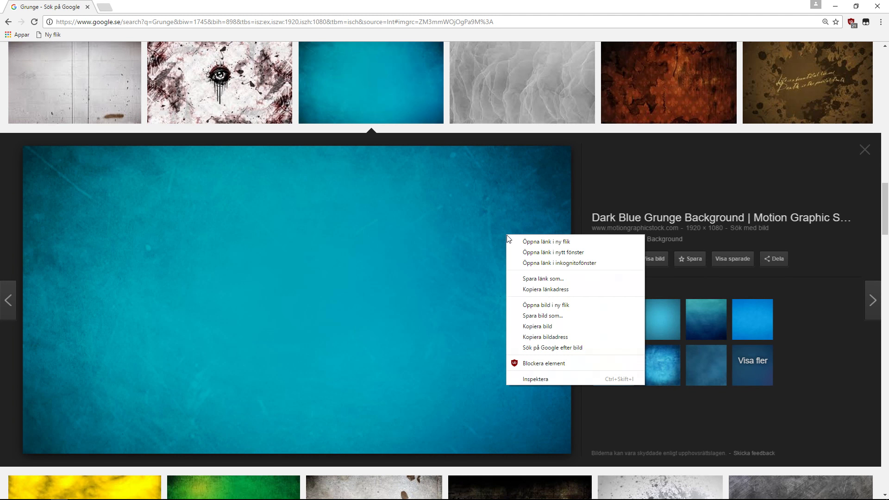
{"action": "left_click", "coordinate": [523, 327]}
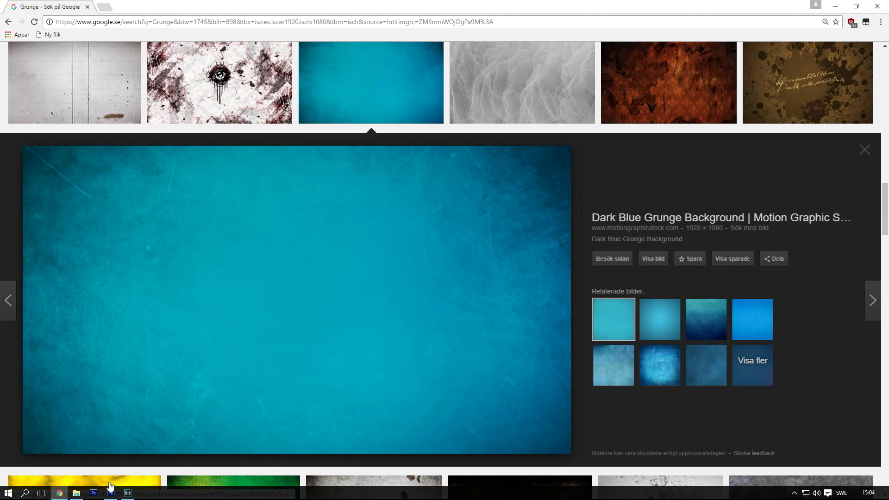
Switch to Photoshop, paste the copied grunge image into MyPhoto and shift it toward the canvas's lower-left corner.
{"action": "left_click", "coordinate": [110, 490]}
{"action": "left_click", "coordinate": [42, 6]}
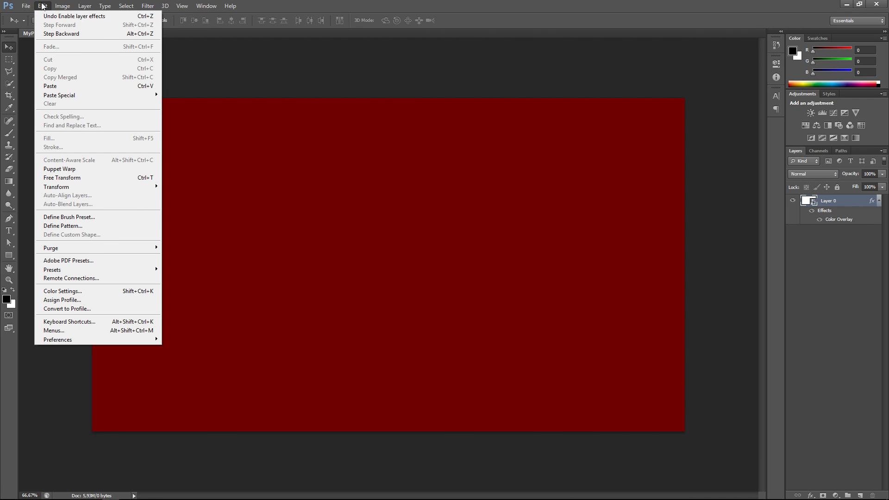
{"action": "left_click", "coordinate": [66, 86]}
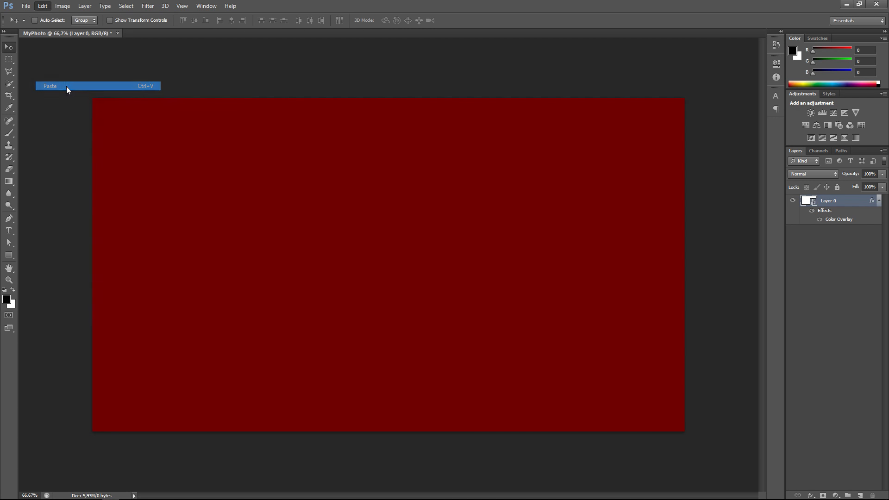
{"action": "left_click_drag", "start_coordinate": [492, 332], "coordinate": [310, 236]}
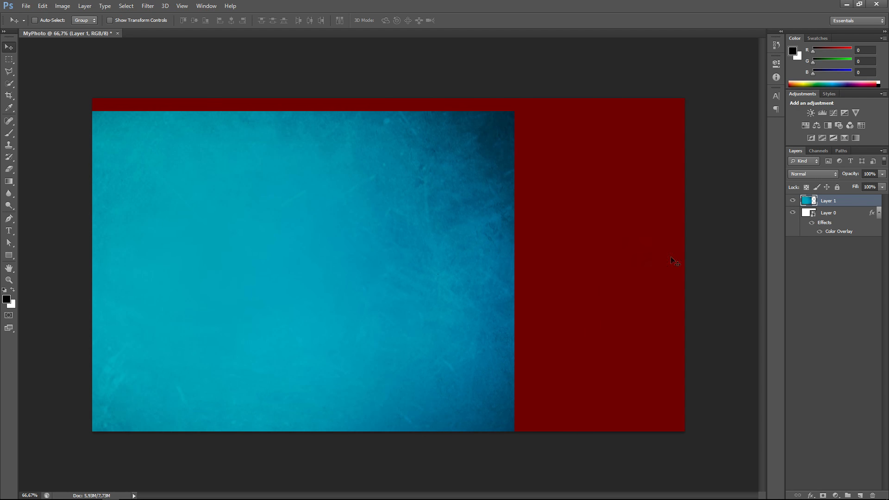
Delete Layer 0 with its Color Overlay and move the blue grunge image so it covers the whole canvas.
{"action": "left_click", "coordinate": [841, 220]}
{"action": "key", "text": "Delete"}
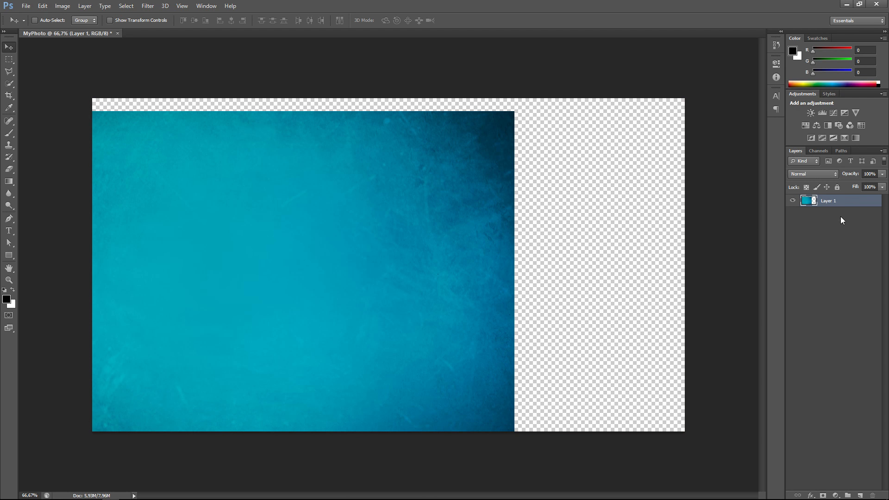
{"action": "left_click_drag", "start_coordinate": [308, 273], "coordinate": [478, 259]}
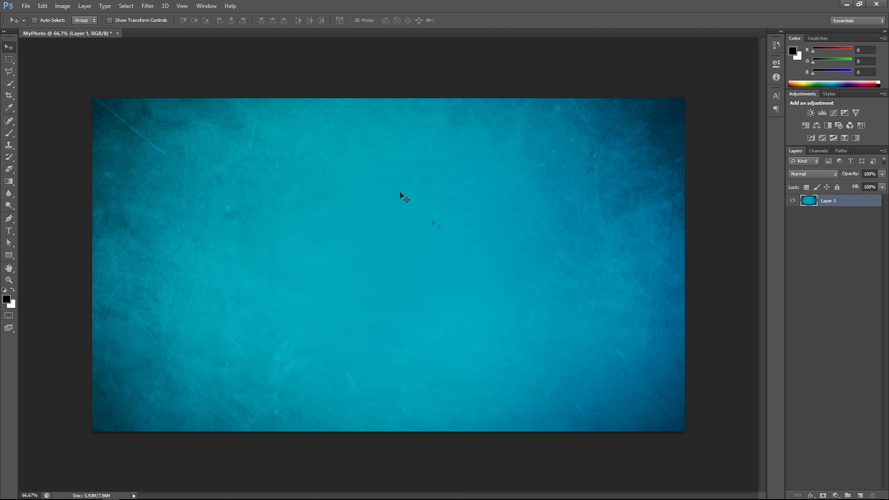
Try to scale the grunge layer down to about 38% toward the canvas's lower-right corner with Free Transform.
{"action": "scroll", "coordinate": [364, 211], "scroll_direction": "down", "scroll_amount": 5}
{"action": "key", "text": "ctrl+t"}
{"action": "left_click_drag", "start_coordinate": [205, 161], "coordinate": [431, 288]}
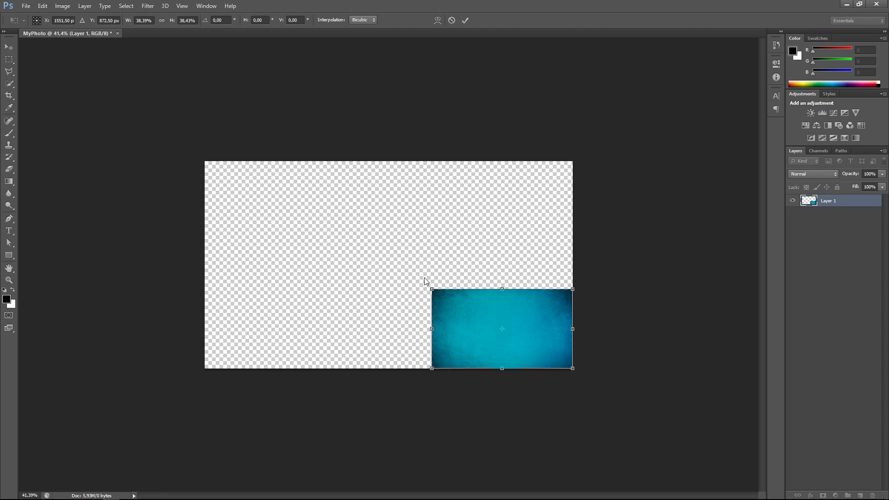
{"action": "left_click", "coordinate": [8, 48]}
{"action": "left_click", "coordinate": [412, 190]}
{"action": "key", "text": "ctrl+z"}
Try shrinking the grunge layer from its upper-left corner with Free Transform, undoing each resize before leaving the transform.
{"action": "scroll", "coordinate": [286, 186], "scroll_direction": "up", "scroll_amount": 3}
{"action": "scroll", "coordinate": [186, 137], "scroll_direction": "down", "scroll_amount": 2}
{"action": "key", "text": "ctrl+t"}
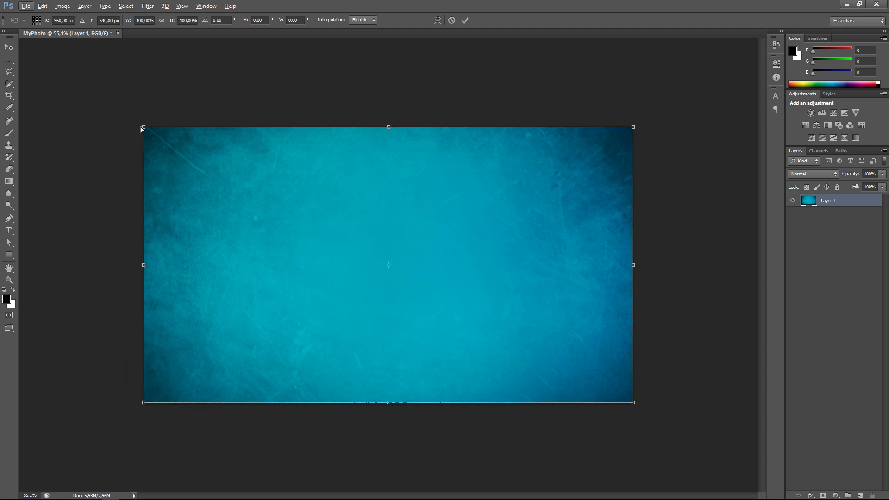
{"action": "left_click", "coordinate": [8, 48]}
{"action": "key", "text": "ctrl+t"}
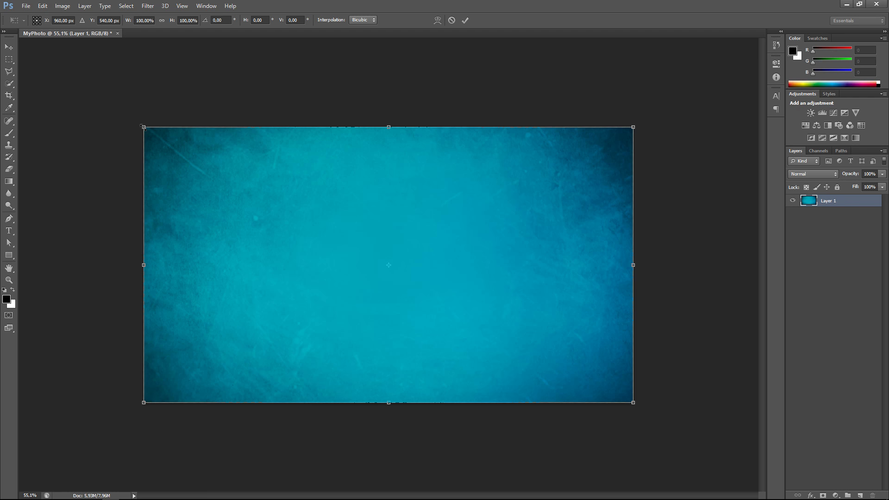
{"action": "left_click_drag", "start_coordinate": [144, 127], "coordinate": [470, 291]}
{"action": "key", "text": "ctrl+z"}
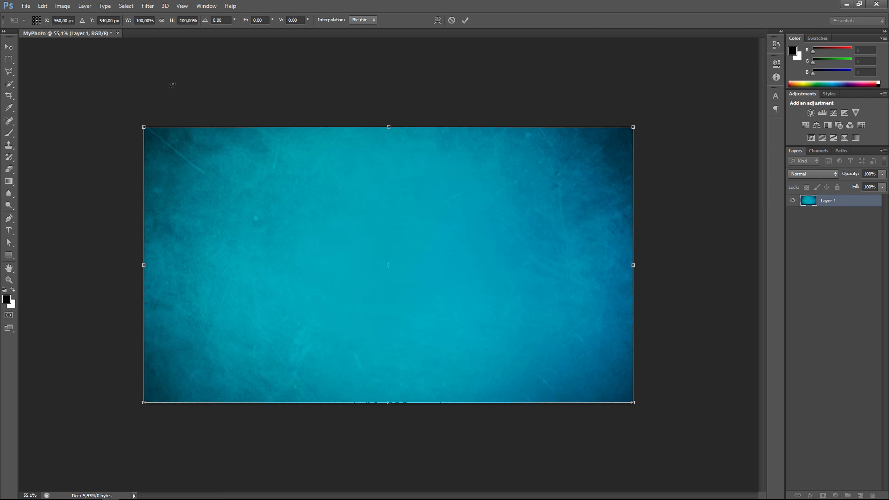
{"action": "left_click_drag", "start_coordinate": [144, 127], "coordinate": [222, 98]}
{"action": "left_click_drag", "start_coordinate": [139, 125], "coordinate": [553, 331]}
{"action": "key", "text": "ctrl+z"}
{"action": "left_click", "coordinate": [8, 47]}
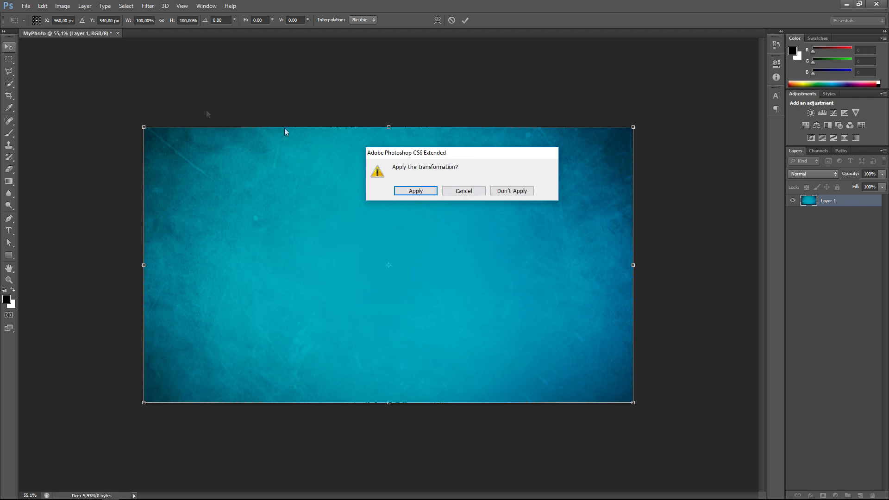
{"action": "left_click", "coordinate": [418, 194]}
Scale the grunge layer to about 40% toward the canvas's lower-right corner, apply the transformation, and undo it.
{"action": "key", "text": "ctrl+t"}
{"action": "left_click_drag", "start_coordinate": [145, 127], "coordinate": [435, 291]}
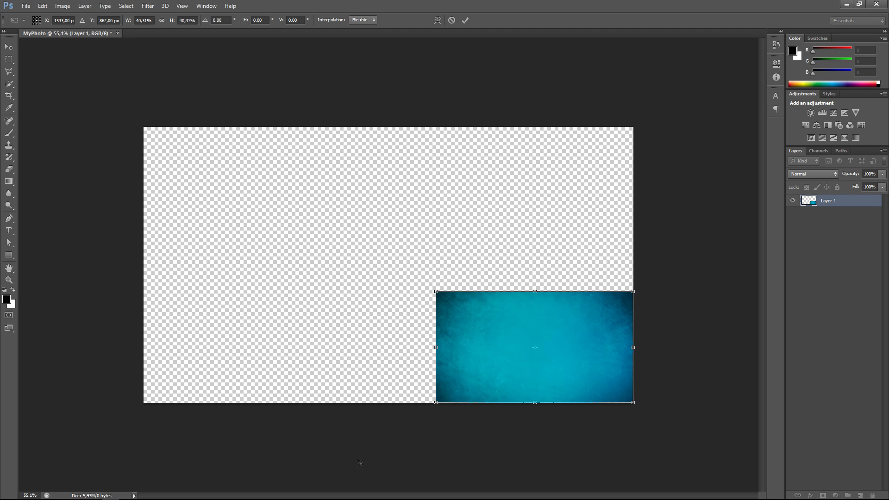
{"action": "left_click", "coordinate": [9, 58]}
{"action": "key", "text": "Return"}
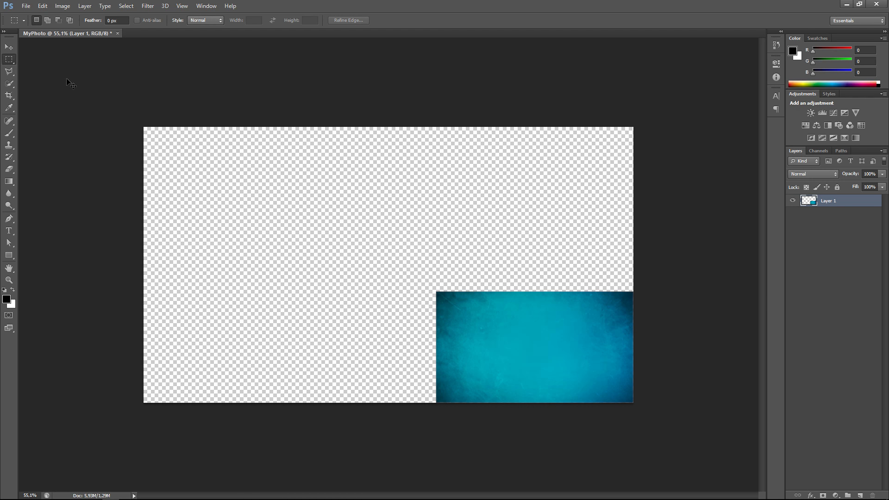
{"action": "key", "text": "ctrl+z"}
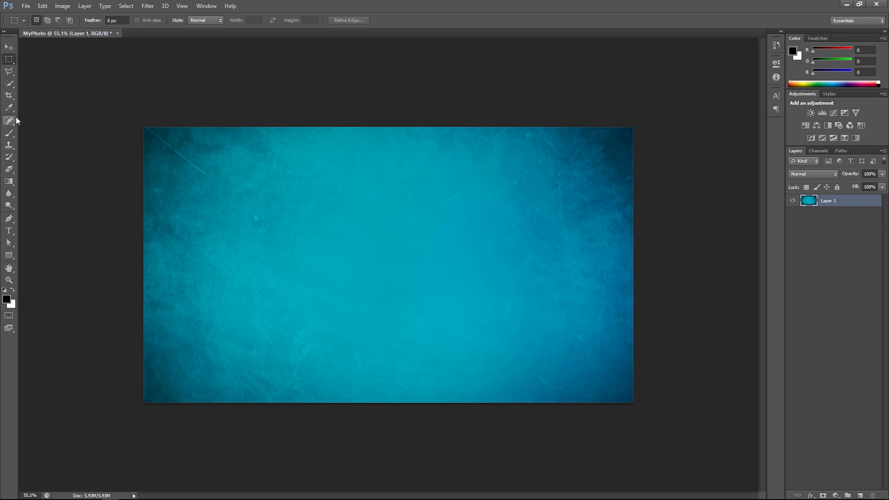
Try cropping the image from its upper-left corner with the Crop tool, keeping the lower-right portion.
{"action": "left_click", "coordinate": [10, 95]}
{"action": "left_click", "coordinate": [31, 95]}
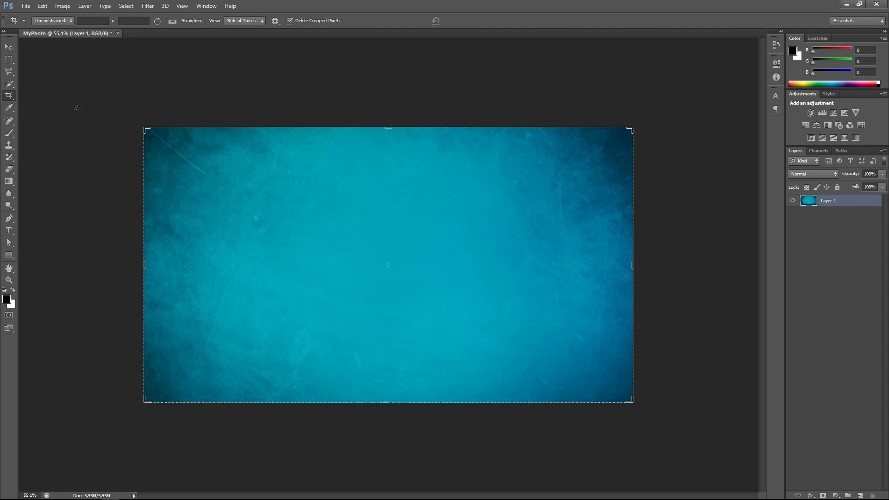
{"action": "left_click_drag", "start_coordinate": [143, 128], "coordinate": [266, 230]}
{"action": "left_click", "coordinate": [9, 47]}
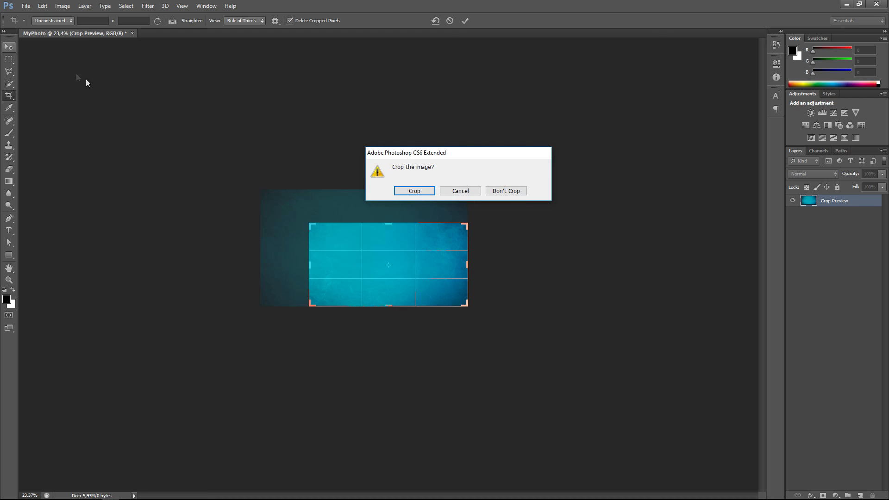
{"action": "left_click", "coordinate": [399, 192]}
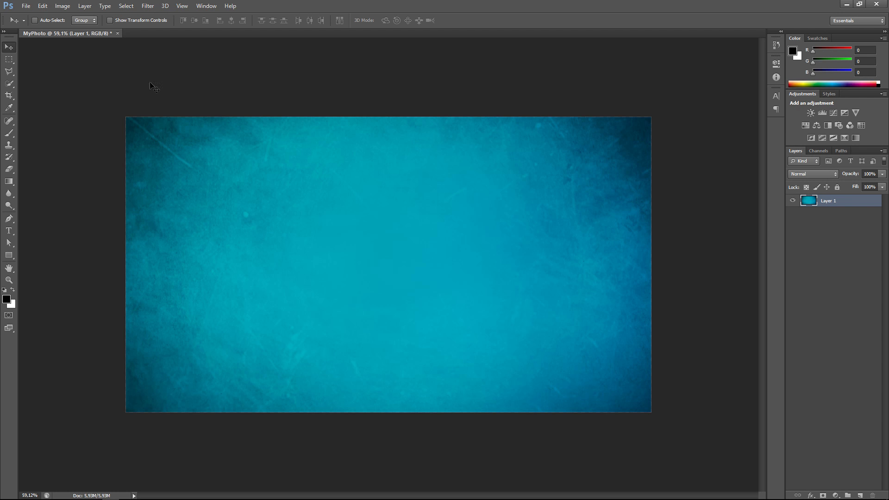
Apply Motion Blur to the grunge layer at an angle of 0° with the distance reduced to its minimum.
{"action": "left_click", "coordinate": [148, 9]}
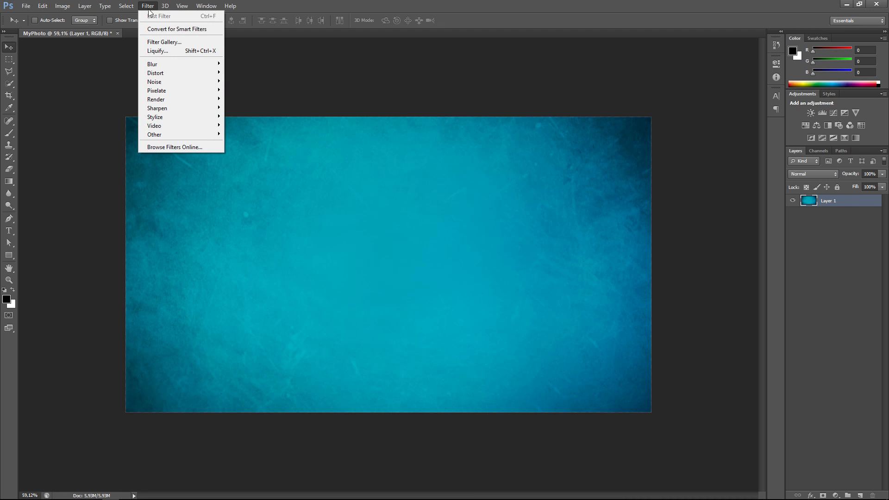
{"action": "mouse_move", "coordinate": [167, 68]}
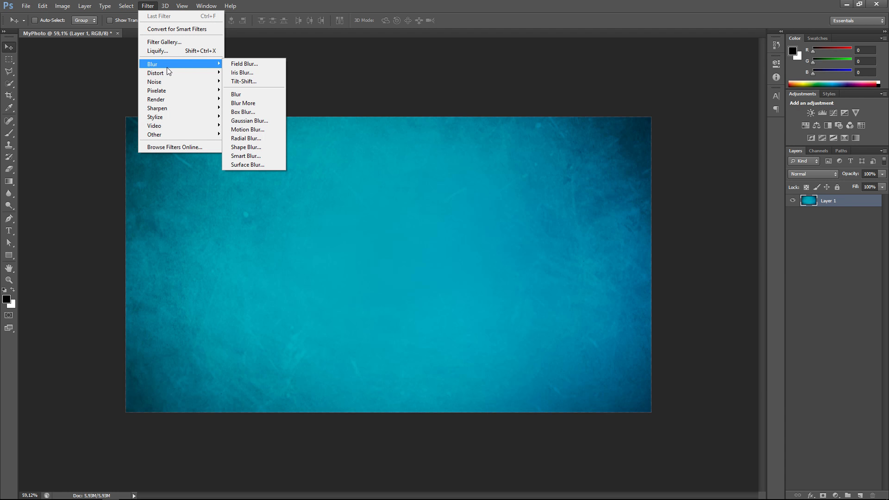
{"action": "left_click", "coordinate": [270, 132]}
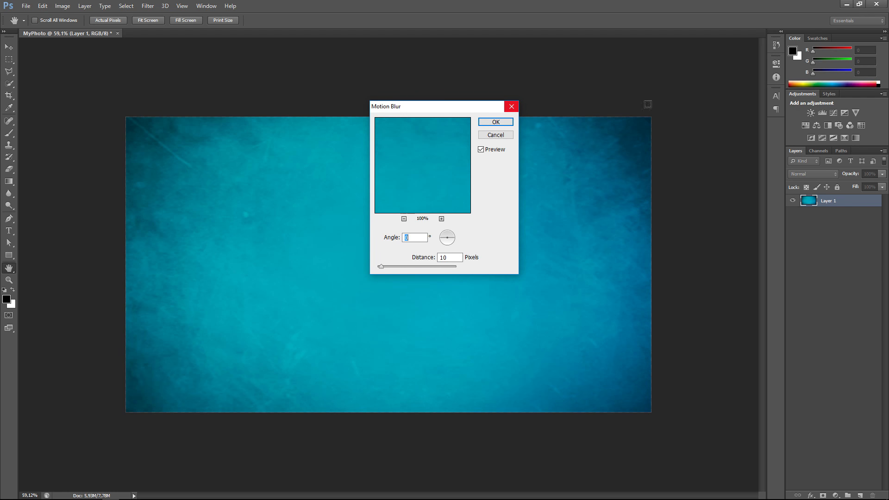
{"action": "left_click_drag", "start_coordinate": [448, 110], "coordinate": [688, 75]}
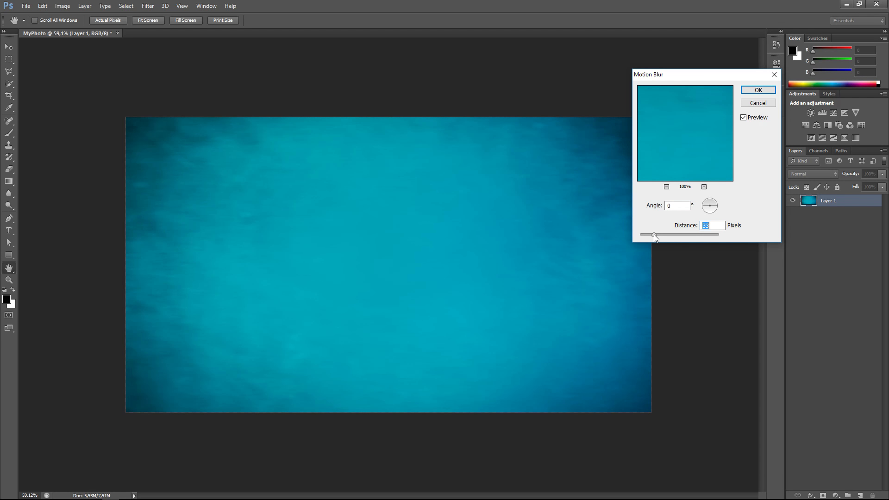
{"action": "left_click_drag", "start_coordinate": [653, 235], "coordinate": [645, 235]}
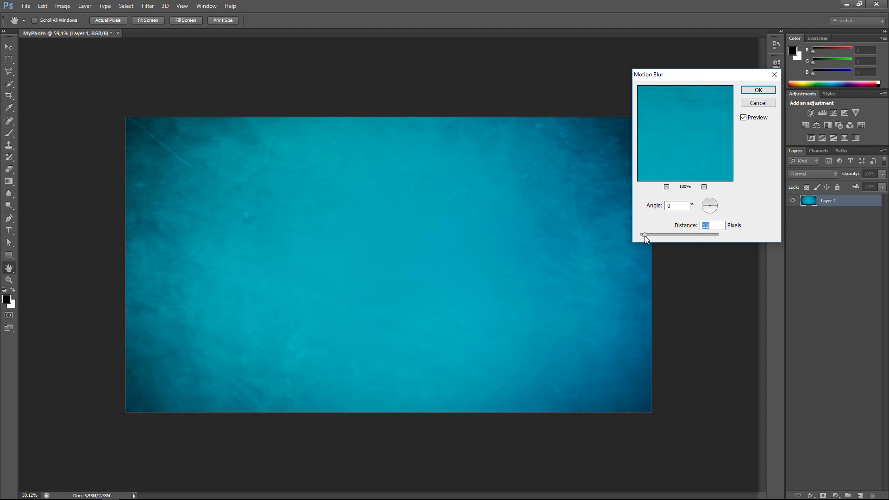
{"action": "left_click", "coordinate": [683, 234]}
{"action": "left_click_drag", "start_coordinate": [681, 239], "coordinate": [640, 235]}
{"action": "left_click", "coordinate": [757, 90]}
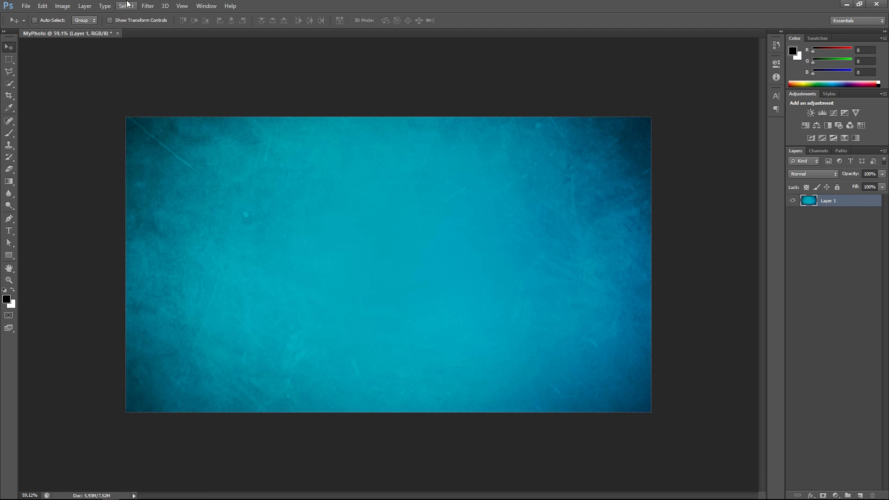
Apply Gaussian Blur to the grunge layer with the radius lowered almost to its minimum.
{"action": "left_click", "coordinate": [148, 6]}
{"action": "mouse_move", "coordinate": [157, 66]}
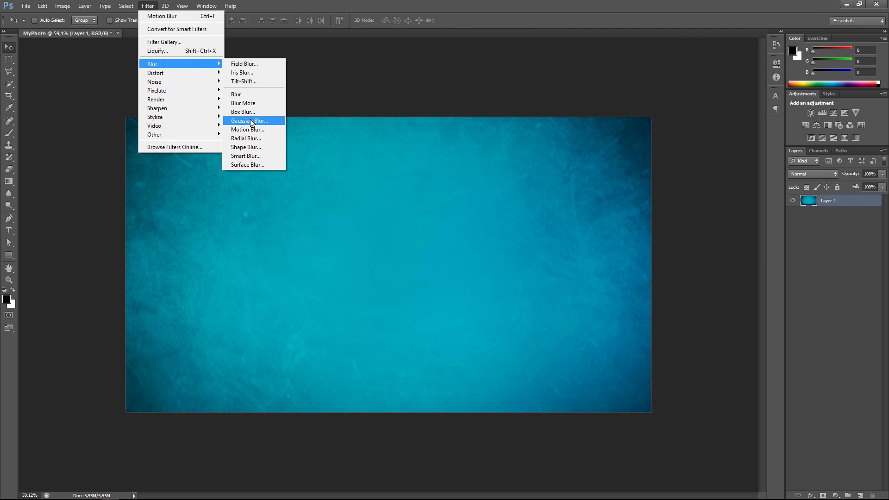
{"action": "left_click", "coordinate": [249, 120]}
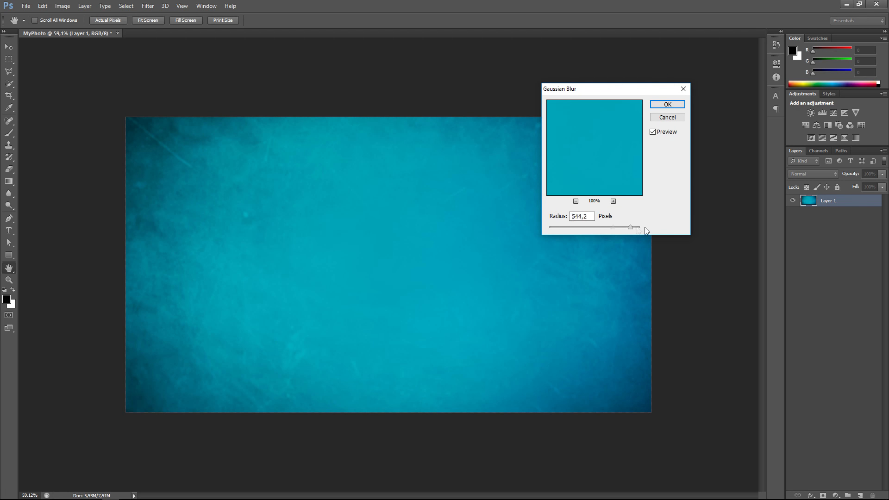
{"action": "left_click_drag", "start_coordinate": [630, 227], "coordinate": [553, 228]}
{"action": "left_click", "coordinate": [683, 105]}
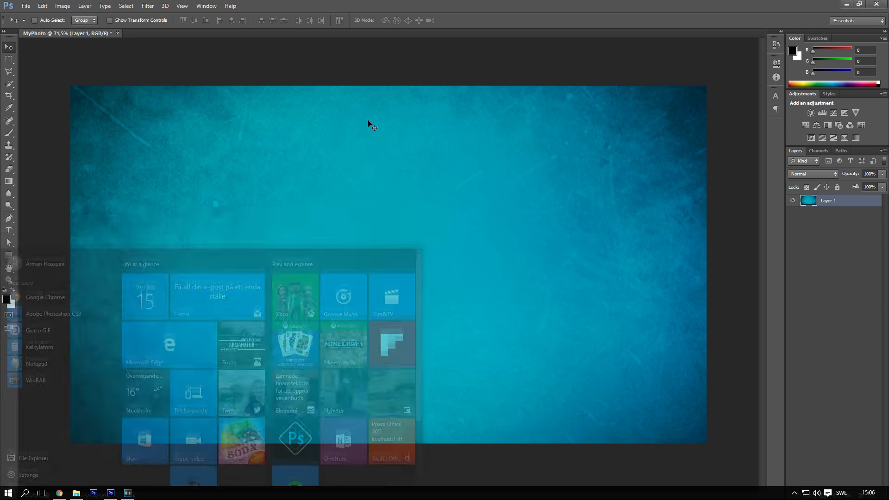
Add the white title ARMANATOR in American Captain, enlarge it to about 248.67 pt and place it slightly above the canvas centre.
{"action": "left_click", "coordinate": [9, 230]}
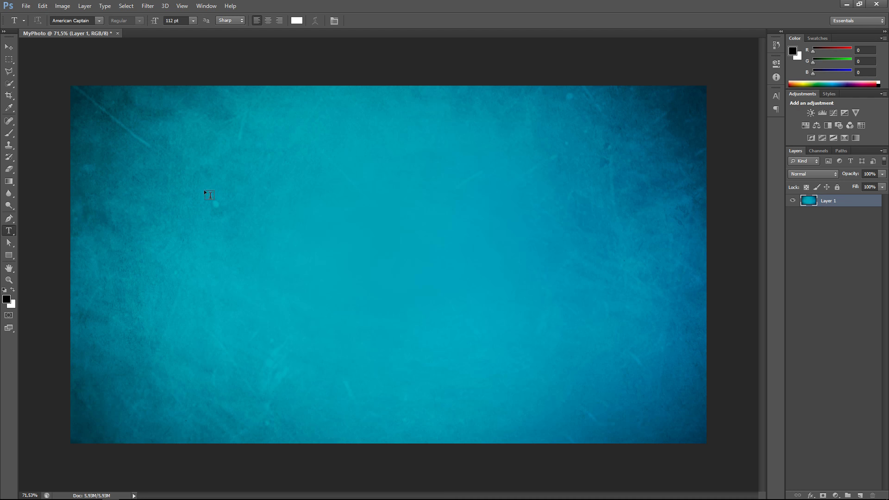
{"action": "left_click", "coordinate": [185, 218]}
{"action": "type", "text": "ARMANATOR"}
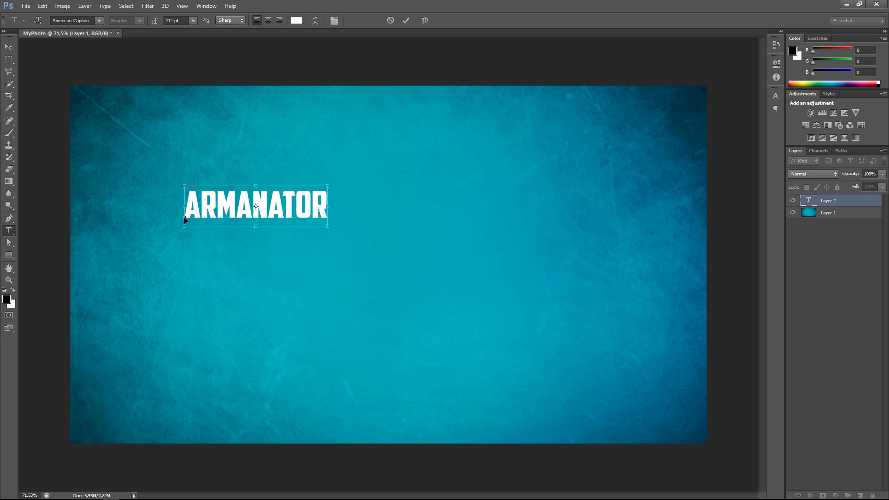
{"action": "left_click_drag", "start_coordinate": [329, 225], "coordinate": [414, 265]}
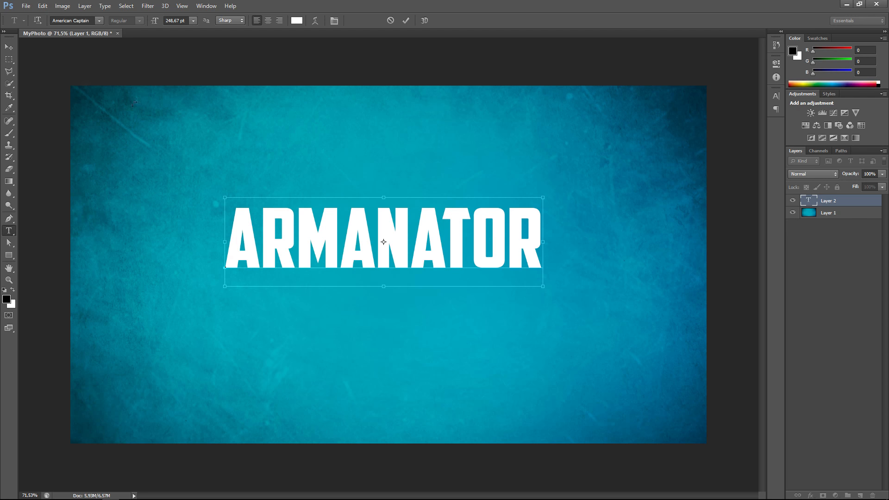
{"action": "left_click", "coordinate": [8, 47]}
{"action": "scroll", "coordinate": [338, 240], "scroll_direction": "down", "scroll_amount": 6}
{"action": "scroll", "coordinate": [344, 232], "scroll_direction": "up", "scroll_amount": 8}
{"action": "scroll", "coordinate": [343, 232], "scroll_direction": "down", "scroll_amount": 2}
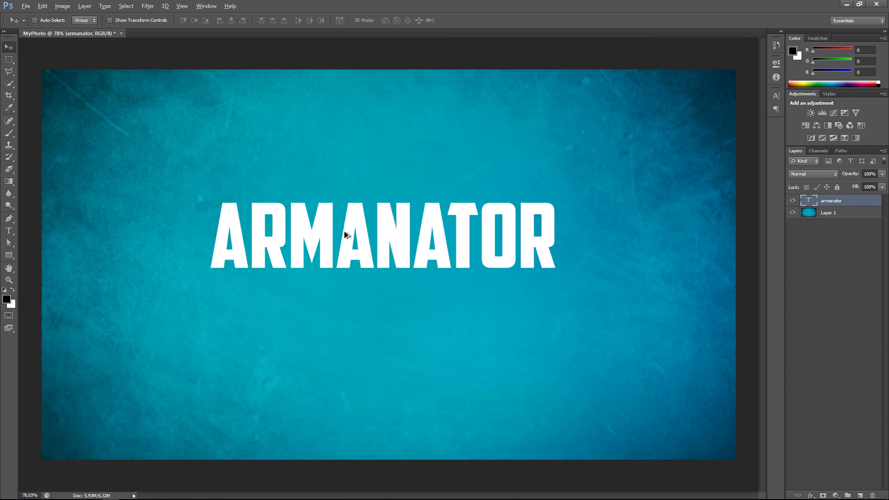
{"action": "key", "text": "ctrl+t"}
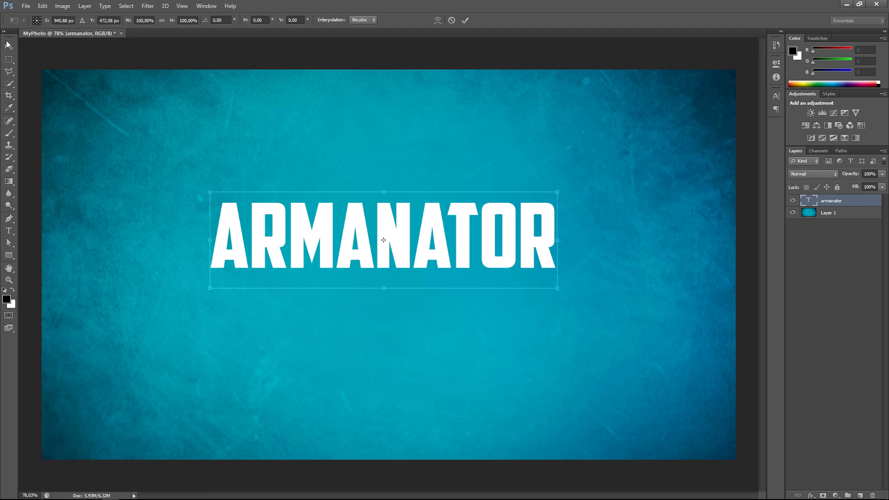
{"action": "key", "text": "Return"}
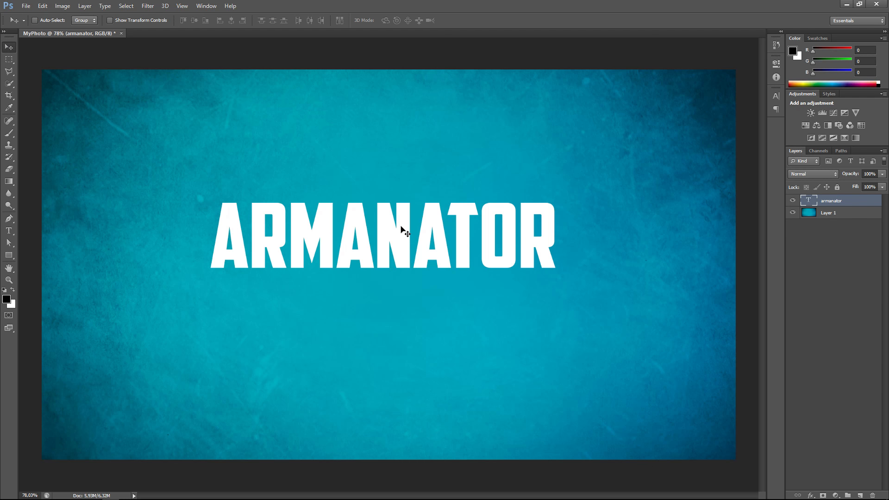
{"action": "key", "text": "ctrl+t"}
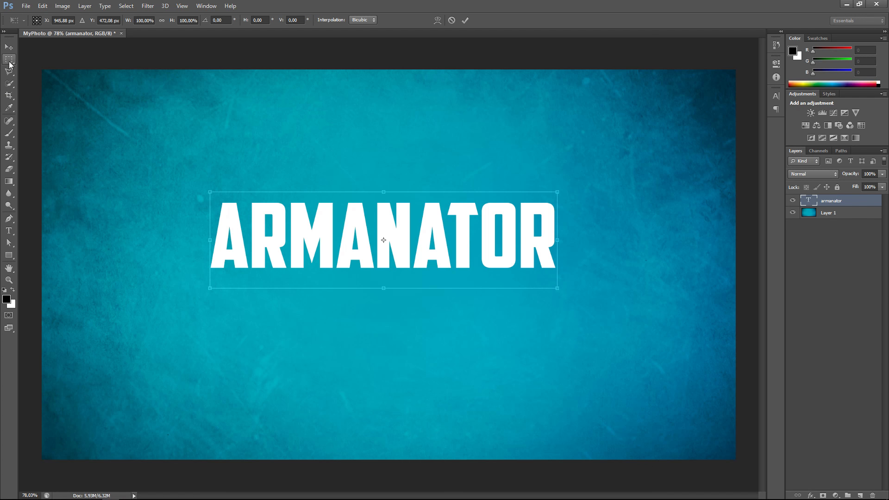
{"action": "key", "text": "Return"}
Select all of the ARMANATOR text for editing and try the BadaBoom BB font on it.
{"action": "left_click", "coordinate": [8, 230]}
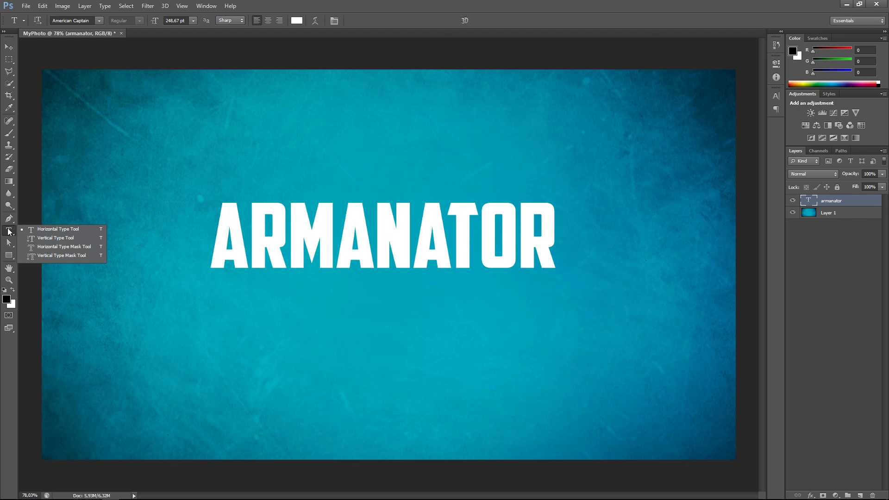
{"action": "left_click", "coordinate": [463, 238]}
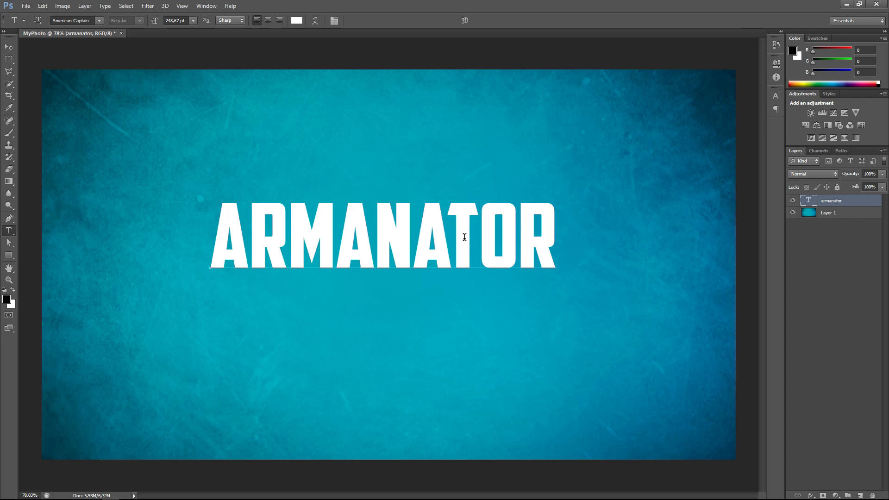
{"action": "key", "text": "ctrl+a"}
{"action": "left_click", "coordinate": [99, 21]}
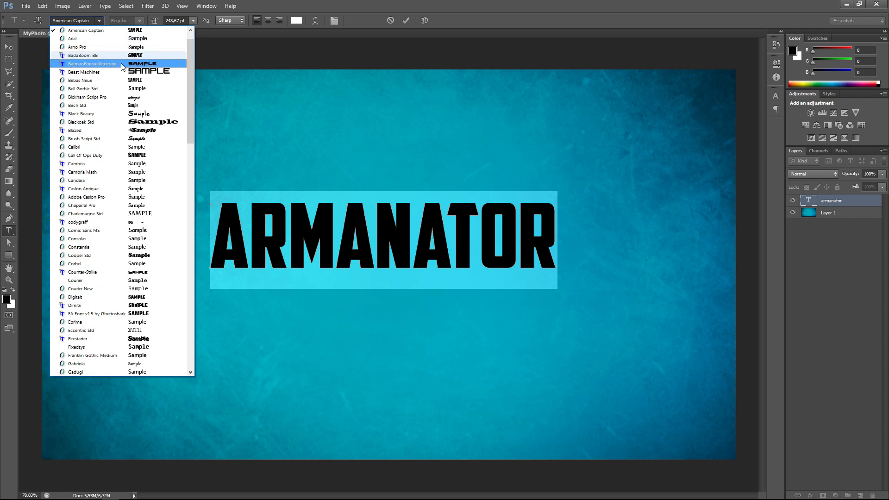
{"action": "scroll", "coordinate": [152, 69], "scroll_direction": "up", "scroll_amount": 2}
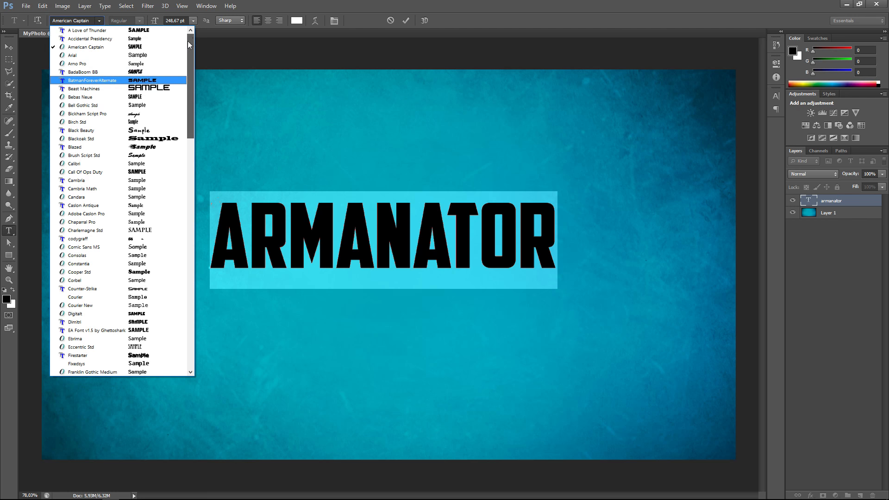
{"action": "left_click", "coordinate": [141, 74]}
Try another font from the list on the ARMANATOR text, followed by the True Lies font.
{"action": "left_click", "coordinate": [100, 20]}
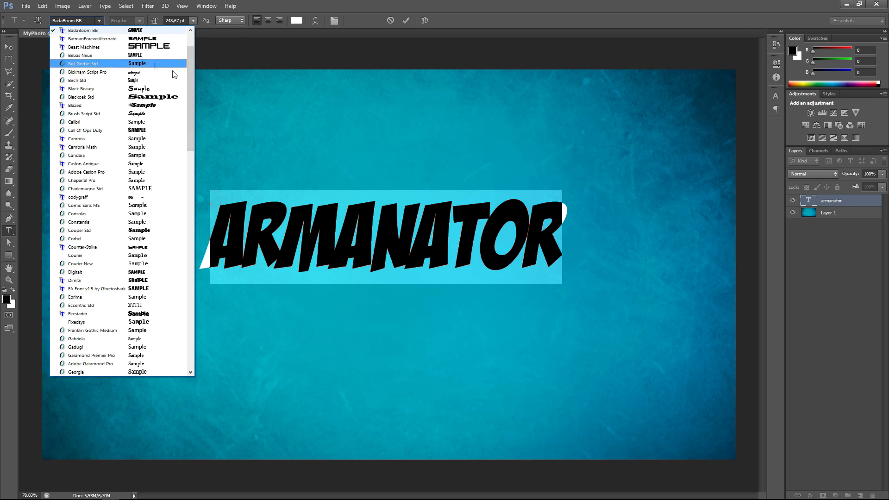
{"action": "scroll", "coordinate": [187, 93], "scroll_direction": "up", "scroll_amount": 2}
{"action": "left_click", "coordinate": [144, 50]}
{"action": "left_click", "coordinate": [100, 21]}
{"action": "left_click_drag", "start_coordinate": [193, 112], "coordinate": [168, 311]}
{"action": "left_click", "coordinate": [147, 213]}
{"action": "left_click", "coordinate": [348, 233]}
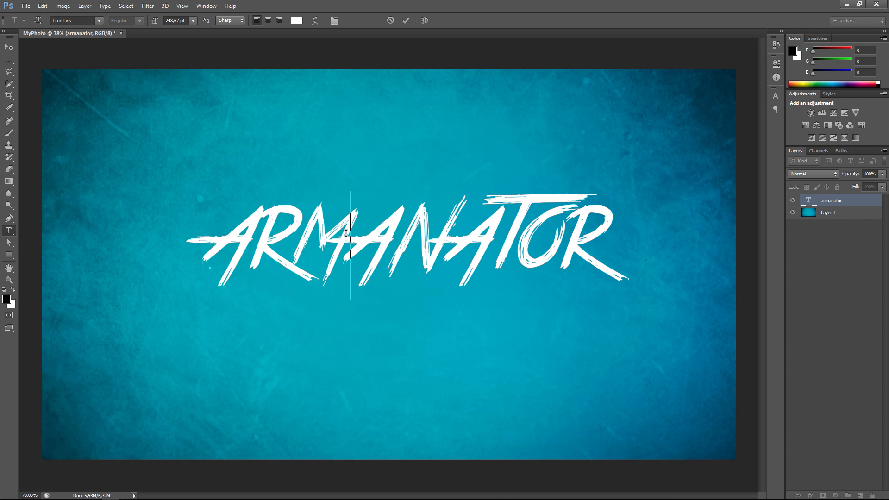
Select all of the ARMANATOR text again and set its font to American Captain.
{"action": "key", "text": "ctrl+a"}
{"action": "left_click", "coordinate": [99, 20]}
{"action": "left_click_drag", "start_coordinate": [189, 284], "coordinate": [190, 48]}
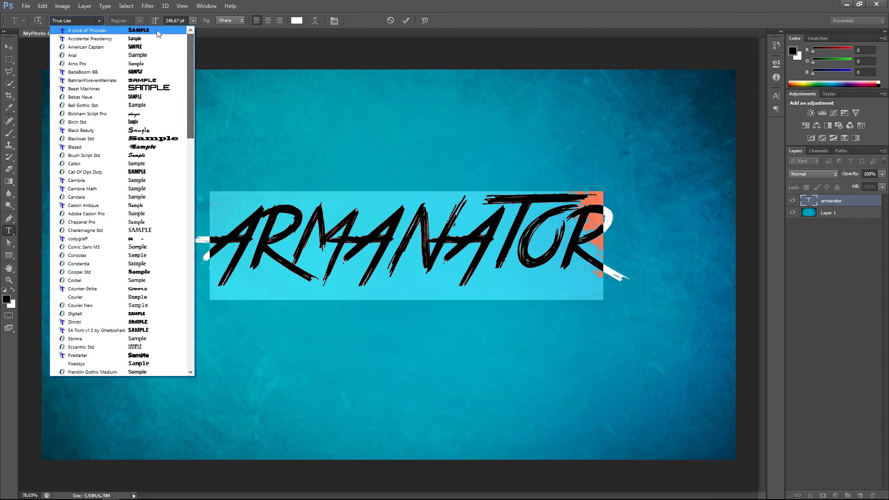
{"action": "left_click", "coordinate": [139, 47]}
{"action": "scroll", "coordinate": [550, 284], "scroll_direction": "down", "scroll_amount": 3}
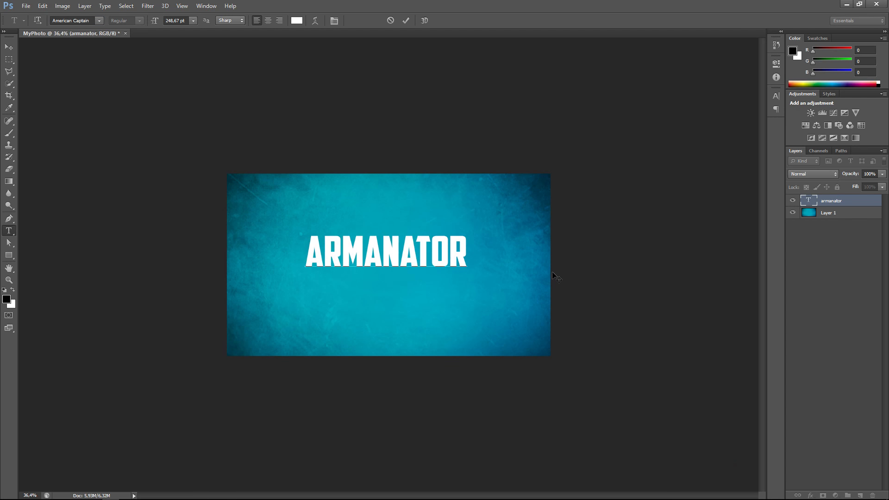
{"action": "scroll", "coordinate": [556, 280], "scroll_direction": "up", "scroll_amount": 4}
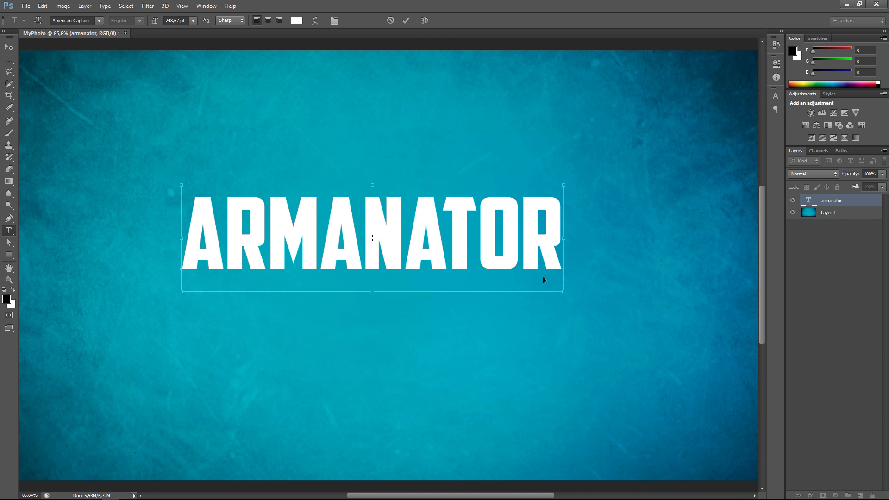
Enlarge the ARMANATOR text to about 382.7 pt with its bounding box, undoing the uneven resize.
{"action": "right_click", "coordinate": [8, 230]}
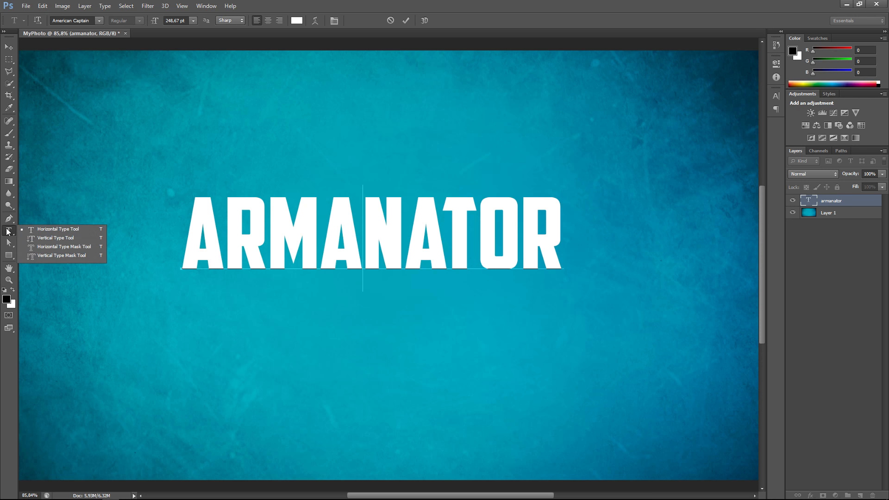
{"action": "left_click", "coordinate": [425, 268]}
{"action": "left_click_drag", "start_coordinate": [562, 290], "coordinate": [720, 338]}
{"action": "scroll", "coordinate": [699, 377], "scroll_direction": "down", "scroll_amount": 3}
{"action": "left_click_drag", "start_coordinate": [429, 270], "coordinate": [400, 270]}
{"action": "left_click_drag", "start_coordinate": [523, 300], "coordinate": [467, 332]}
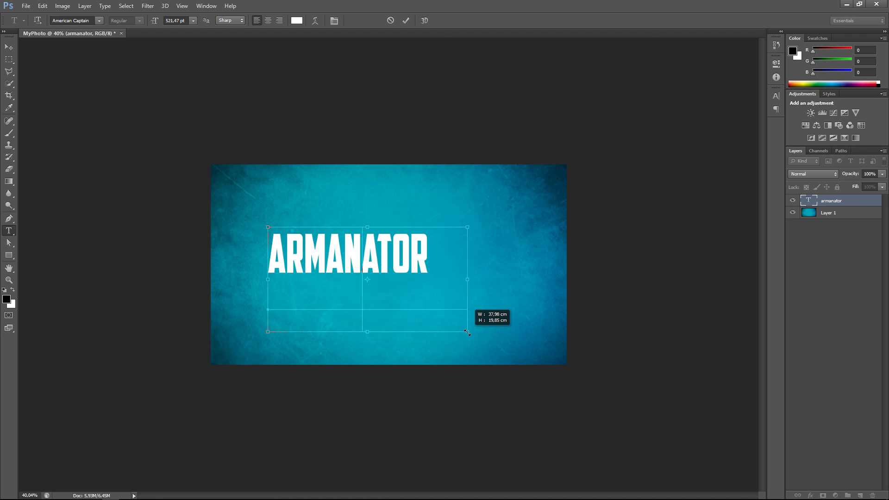
{"action": "key", "text": "ctrl+z"}
{"action": "left_click_drag", "start_coordinate": [520, 298], "coordinate": [542, 303]}
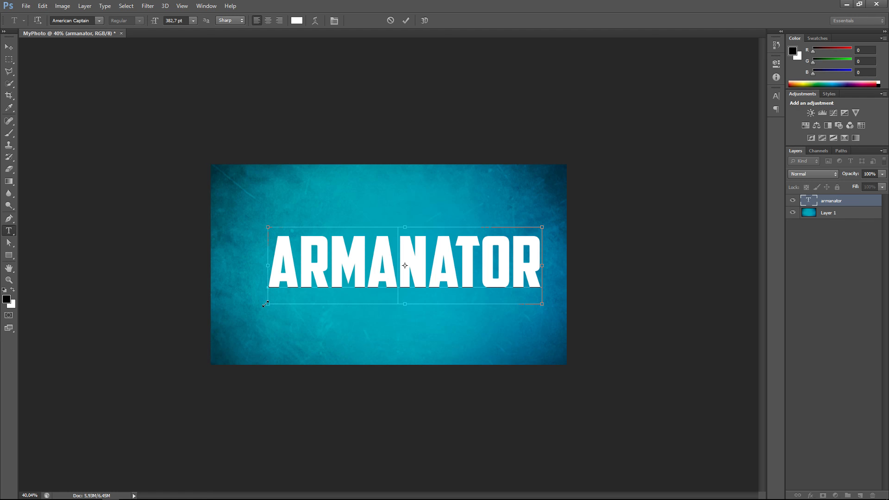
Enlarge the ARMANATOR text further to about 417.24 pt and place it near the canvas centre.
{"action": "left_click_drag", "start_coordinate": [265, 303], "coordinate": [242, 311]}
{"action": "scroll", "coordinate": [248, 316], "scroll_direction": "up", "scroll_amount": 5}
{"action": "left_click_drag", "start_coordinate": [314, 294], "coordinate": [324, 291]}
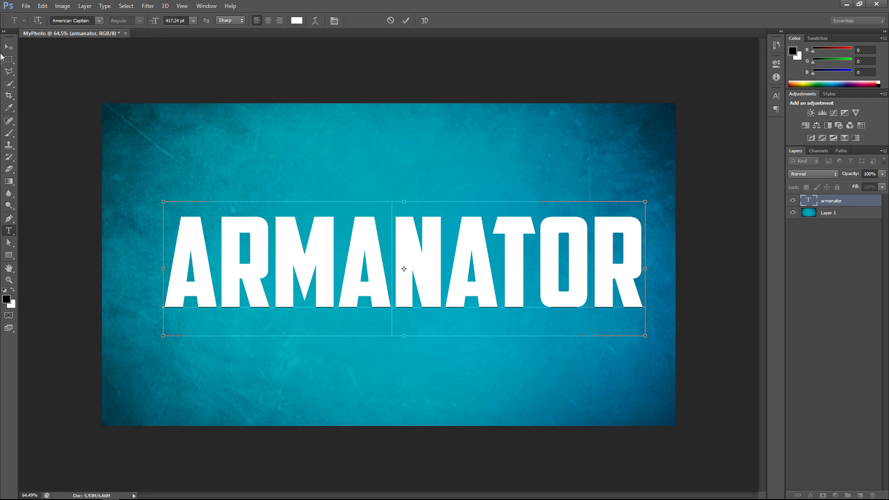
{"action": "left_click_drag", "start_coordinate": [459, 257], "coordinate": [456, 251]}
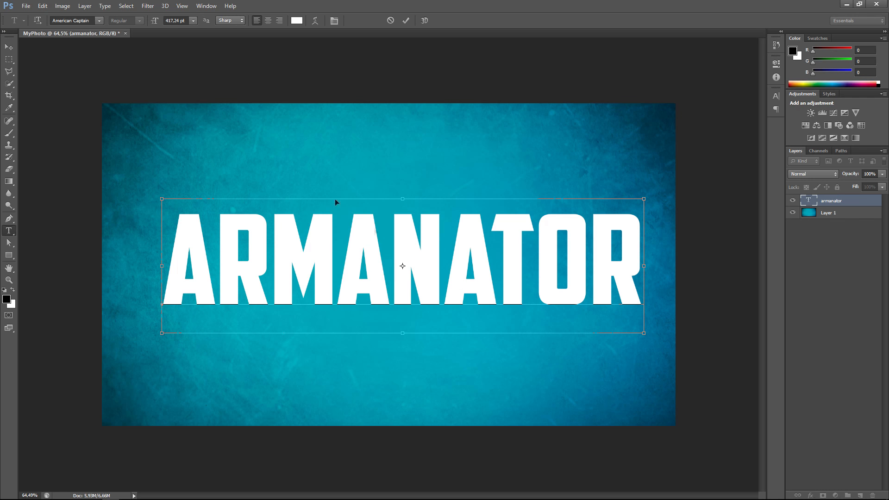
Try the Arc warp style with a horizontal +50% bend on the ARMANATOR text.
{"action": "left_click", "coordinate": [314, 21]}
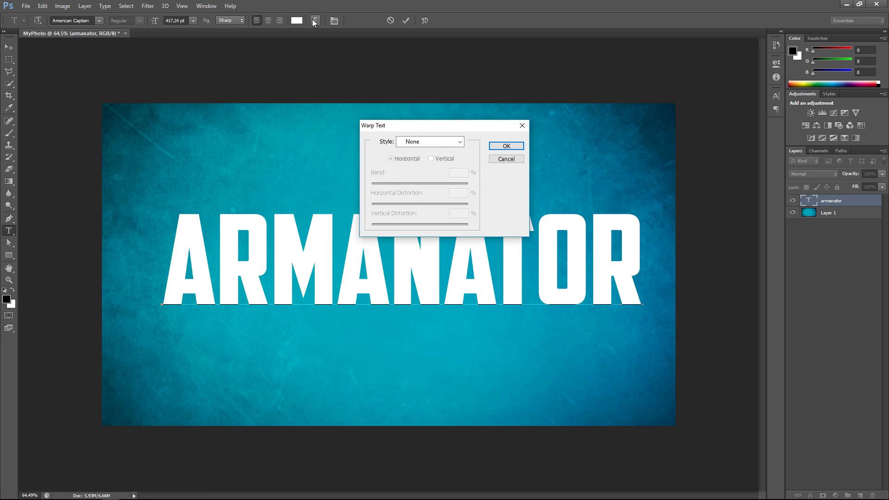
{"action": "left_click", "coordinate": [423, 142]}
{"action": "left_click_drag", "start_coordinate": [434, 131], "coordinate": [191, 69]}
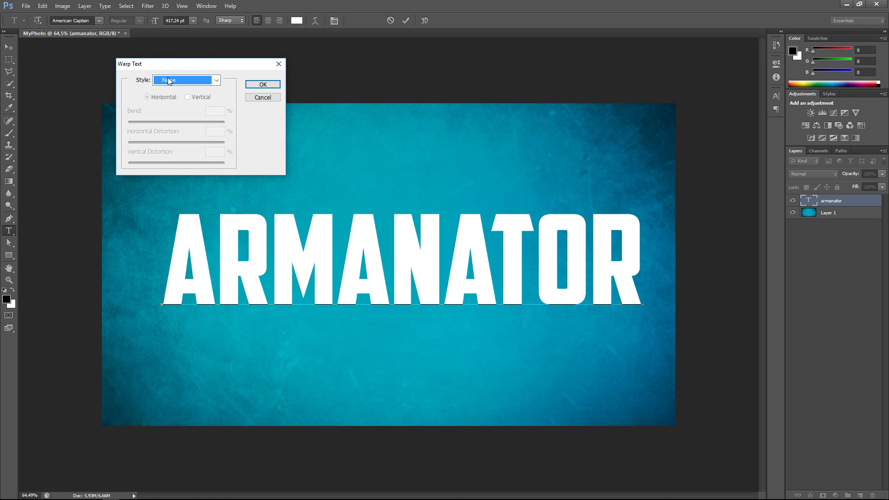
{"action": "left_click", "coordinate": [183, 81]}
{"action": "left_click", "coordinate": [177, 109]}
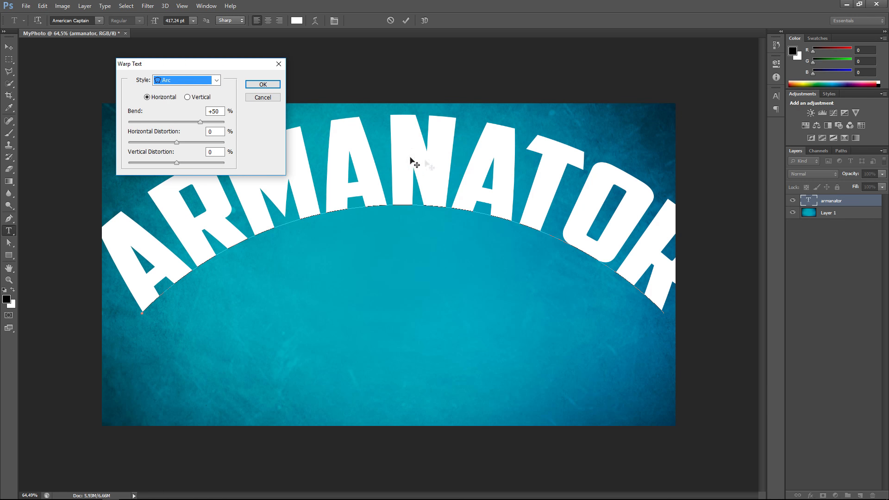
Try the Arc warp with +11% bend, 0% horizontal and +3% vertical distortion, comparing vertical and horizontal orientation.
{"action": "left_click_drag", "start_coordinate": [196, 122], "coordinate": [138, 148]}
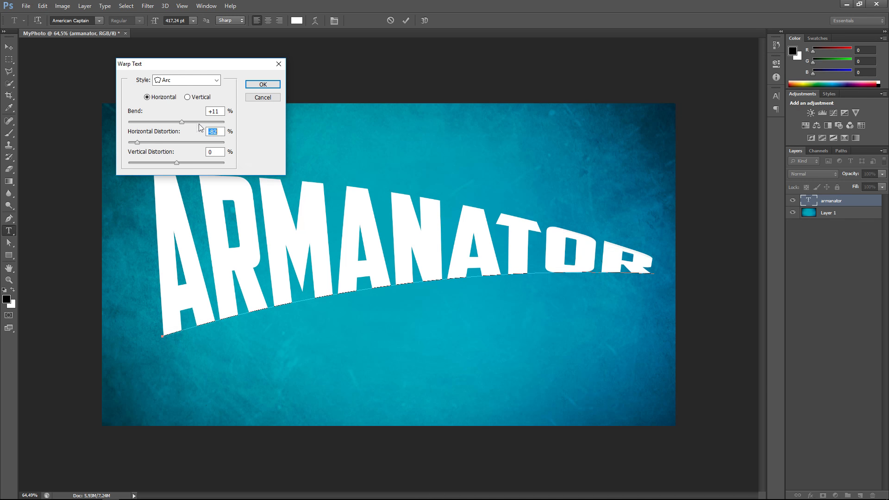
{"action": "left_click_drag", "start_coordinate": [137, 142], "coordinate": [178, 163]}
{"action": "left_click", "coordinate": [180, 82]}
{"action": "left_click", "coordinate": [214, 78]}
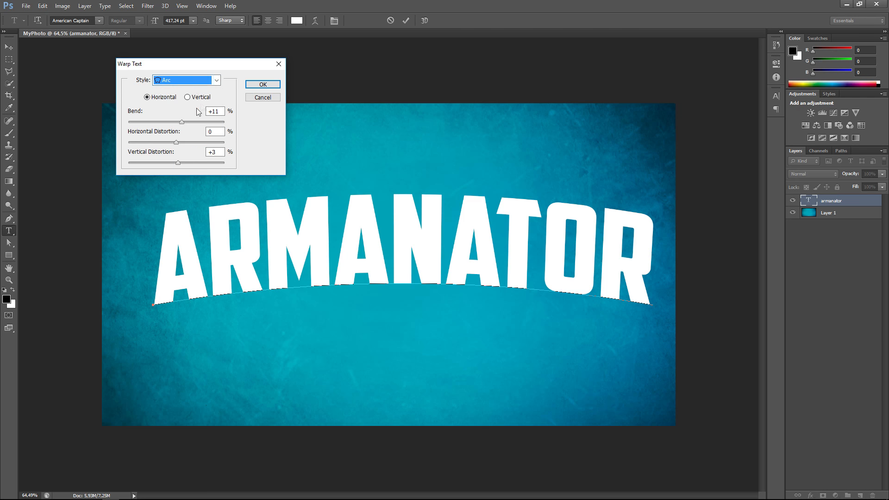
{"action": "left_click", "coordinate": [187, 97]}
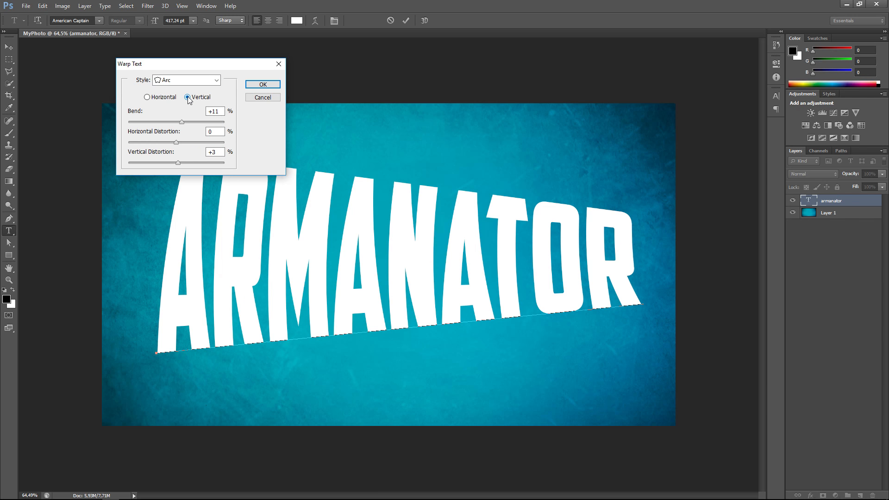
{"action": "left_click", "coordinate": [147, 97]}
Try the Arc Lower, Arc Upper, Arch, Bulge and Shell Lower warp styles on the ARMANATOR text.
{"action": "left_click", "coordinate": [185, 79]}
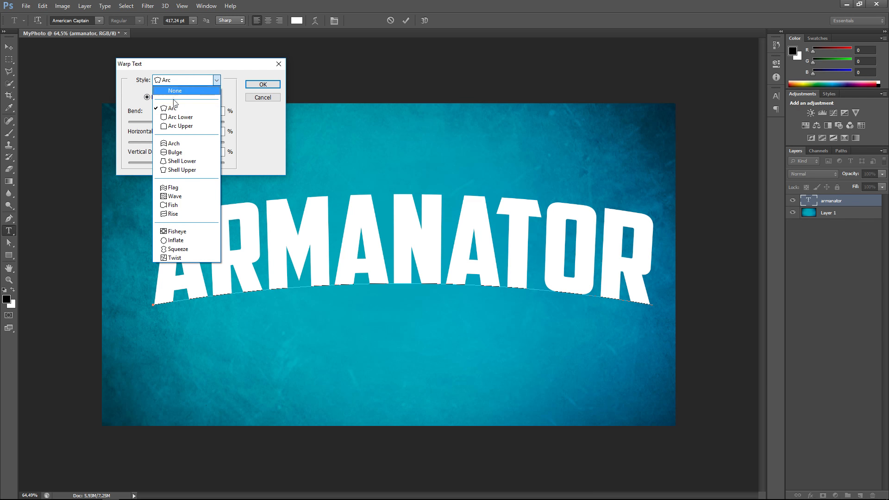
{"action": "left_click", "coordinate": [174, 117]}
{"action": "left_click", "coordinate": [185, 81]}
{"action": "left_click", "coordinate": [178, 125]}
{"action": "left_click", "coordinate": [185, 80]}
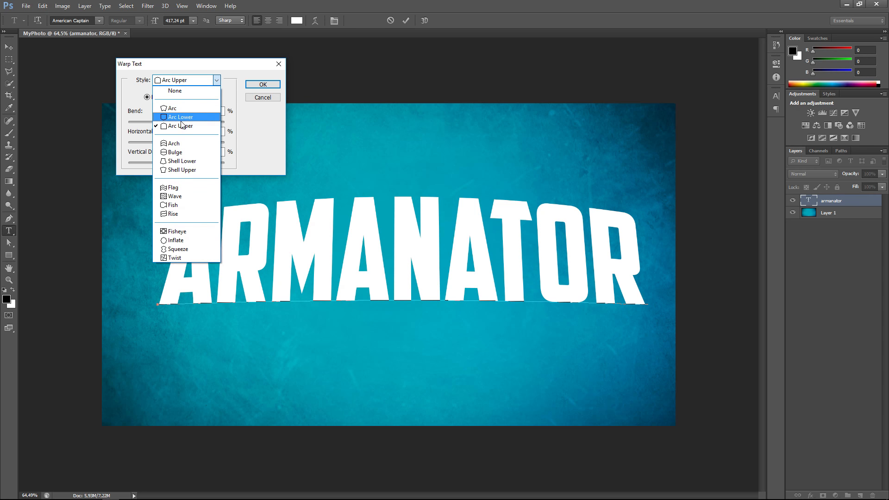
{"action": "left_click", "coordinate": [181, 143]}
{"action": "left_click", "coordinate": [208, 81]}
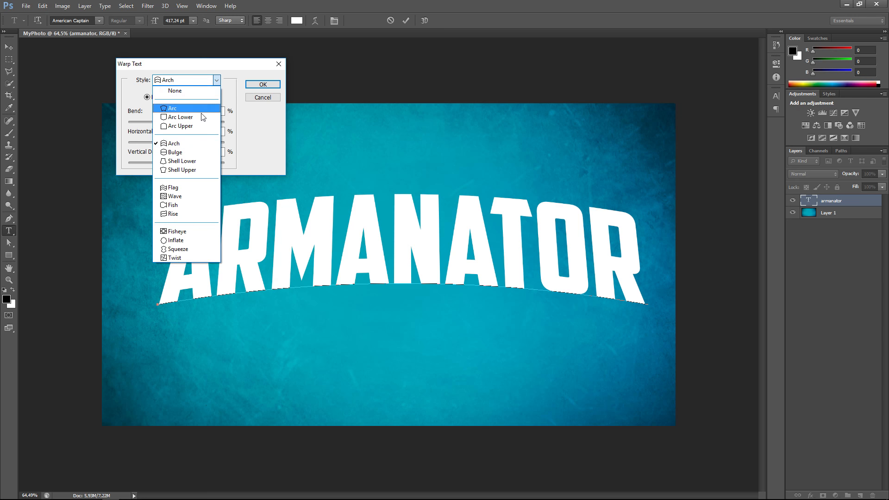
{"action": "left_click", "coordinate": [175, 152]}
{"action": "left_click", "coordinate": [196, 81]}
{"action": "left_click", "coordinate": [194, 161]}
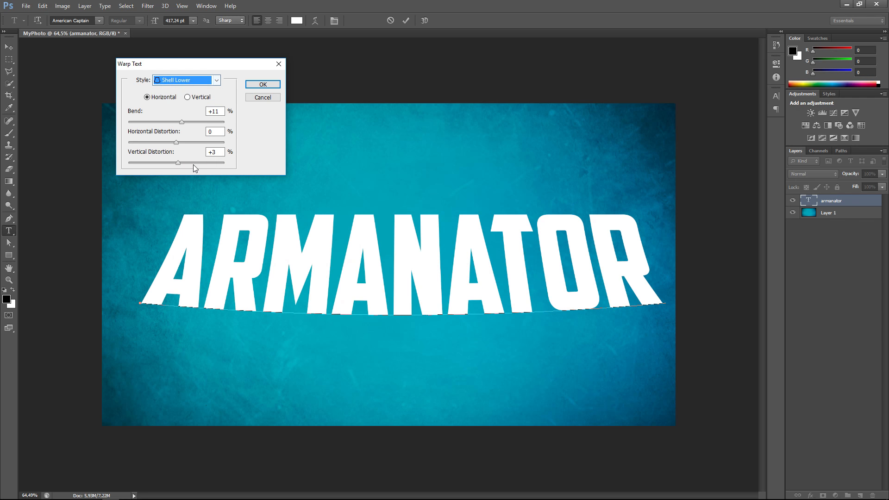
Try the Shell Upper, Flag, Wave and Fisheye warp styles on the ARMANATOR text, cancelling the text warp.
{"action": "left_click", "coordinate": [195, 80]}
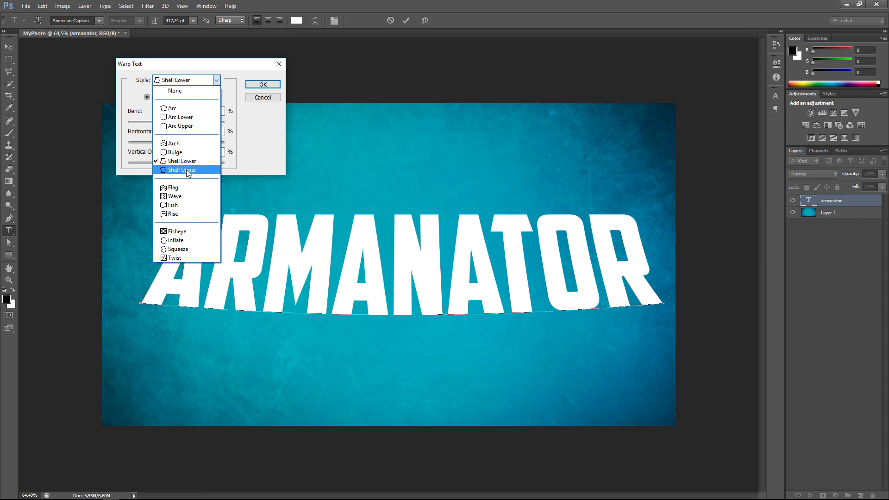
{"action": "left_click", "coordinate": [185, 170]}
{"action": "left_click", "coordinate": [195, 80]}
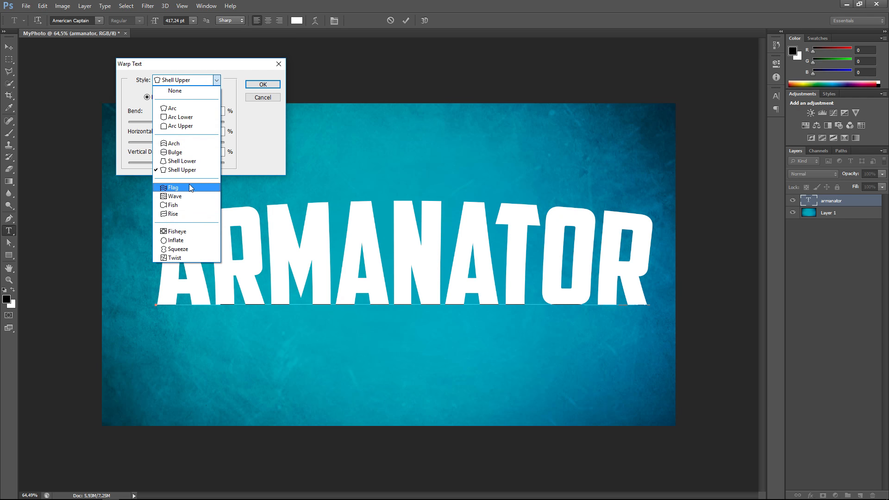
{"action": "left_click", "coordinate": [182, 188]}
{"action": "left_click", "coordinate": [182, 81]}
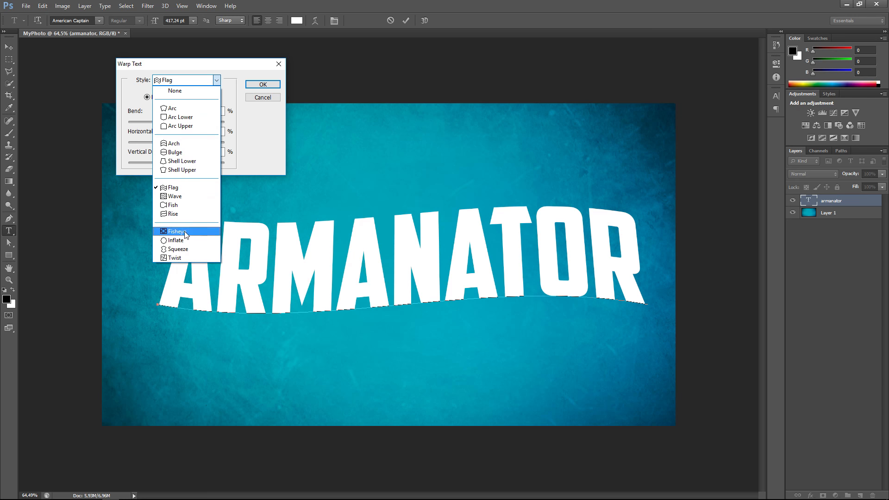
{"action": "left_click", "coordinate": [176, 196]}
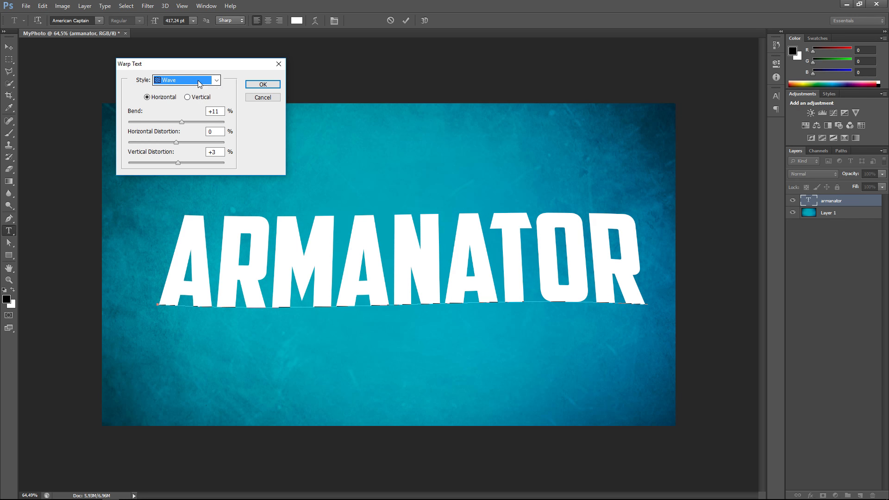
{"action": "left_click", "coordinate": [216, 80]}
{"action": "left_click", "coordinate": [191, 231]}
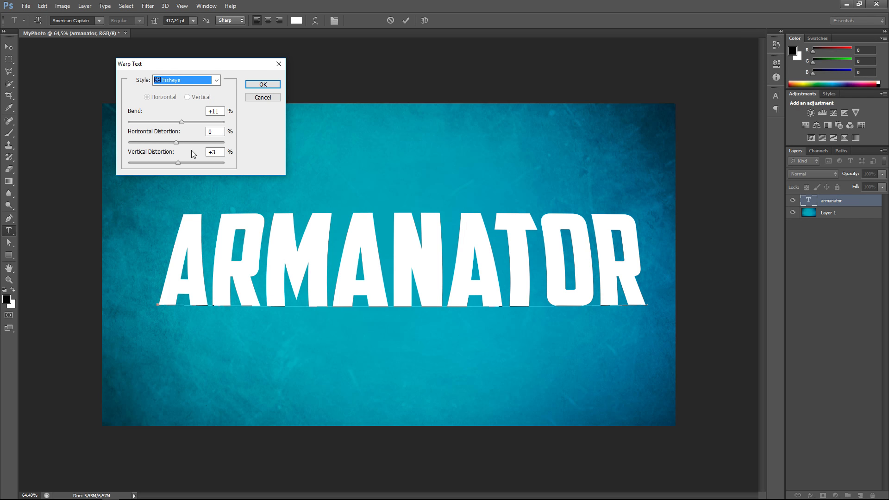
{"action": "left_click", "coordinate": [262, 98]}
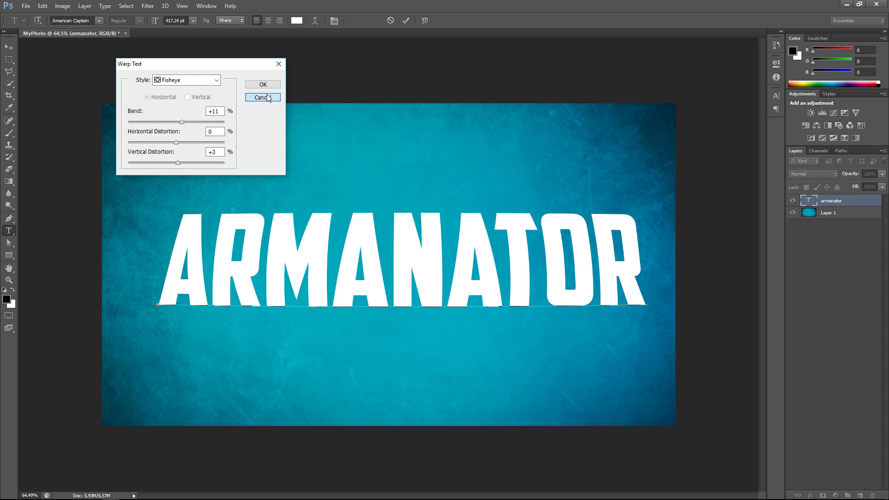
Reposition the ARMANATOR text near the centre of the canvas with the Move tool.
{"action": "left_click", "coordinate": [9, 47]}
{"action": "left_click_drag", "start_coordinate": [367, 254], "coordinate": [421, 283]}
{"action": "scroll", "coordinate": [430, 278], "scroll_direction": "down", "scroll_amount": 2}
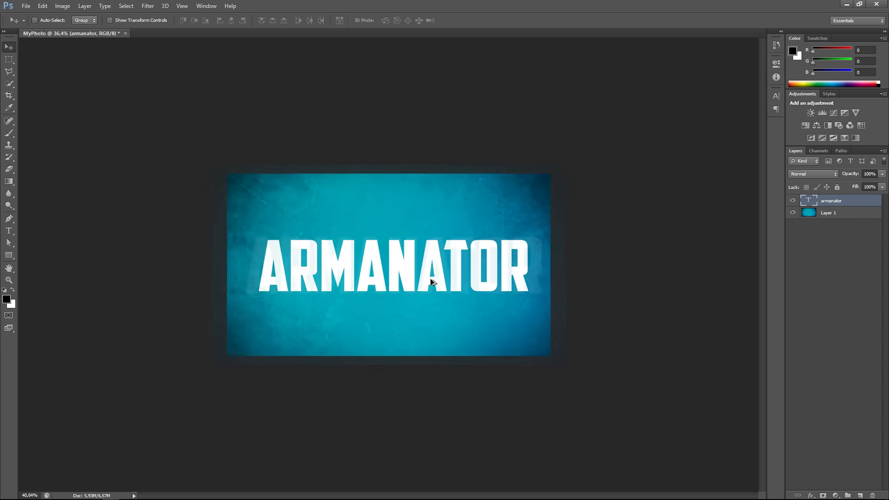
{"action": "scroll", "coordinate": [398, 263], "scroll_direction": "up", "scroll_amount": 4}
{"action": "scroll", "coordinate": [403, 273], "scroll_direction": "down", "scroll_amount": 3}
{"action": "scroll", "coordinate": [398, 270], "scroll_direction": "up", "scroll_amount": 3}
{"action": "mouse_move", "coordinate": [404, 277]}
{"action": "left_mouse_down"}
{"action": "mouse_move", "coordinate": [393, 273]}
{"action": "mouse_move", "coordinate": [412, 254]}
{"action": "mouse_move", "coordinate": [407, 270]}
{"action": "mouse_move", "coordinate": [400, 252]}
{"action": "mouse_move", "coordinate": [397, 267]}
{"action": "left_mouse_up"}
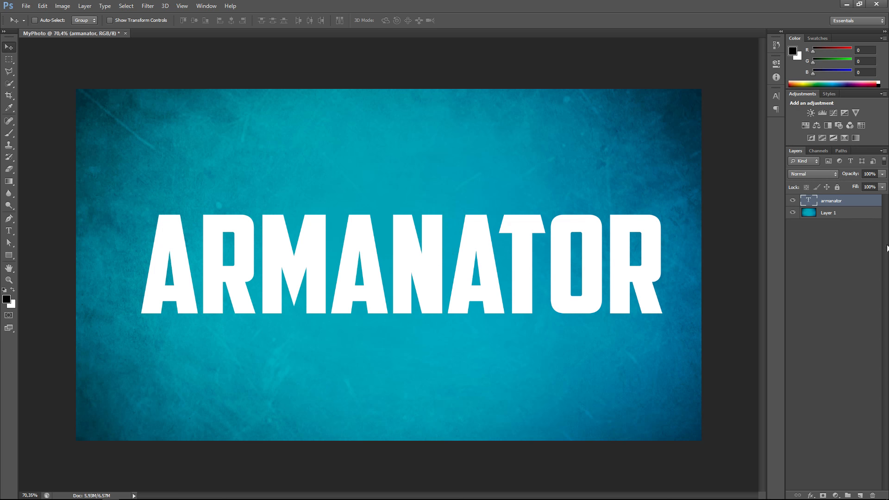
Open the Blending Options of the armanator text layer.
{"action": "right_click", "coordinate": [836, 206]}
{"action": "key", "text": "Escape"}
{"action": "right_click", "coordinate": [816, 207]}
{"action": "right_click", "coordinate": [838, 202]}
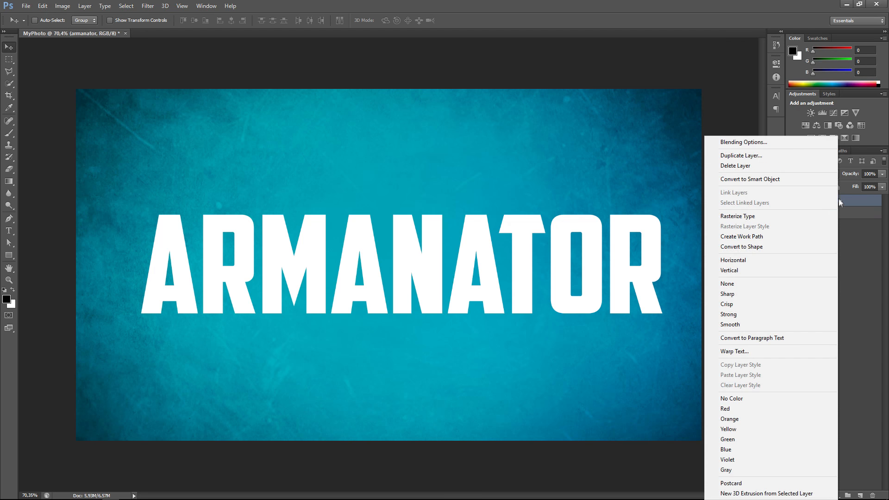
{"action": "left_click", "coordinate": [776, 143]}
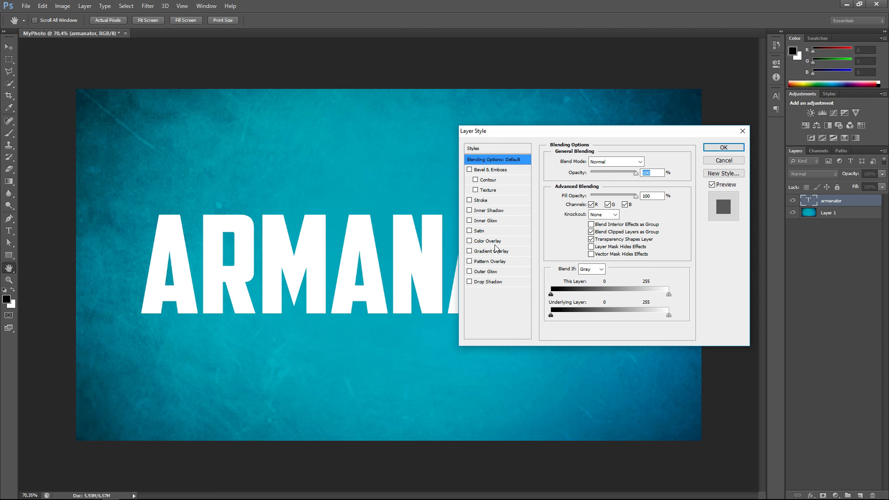
Try a red ff0000 Color Overlay on the ARMANATOR text and remove the overlay.
{"action": "left_click", "coordinate": [490, 240]}
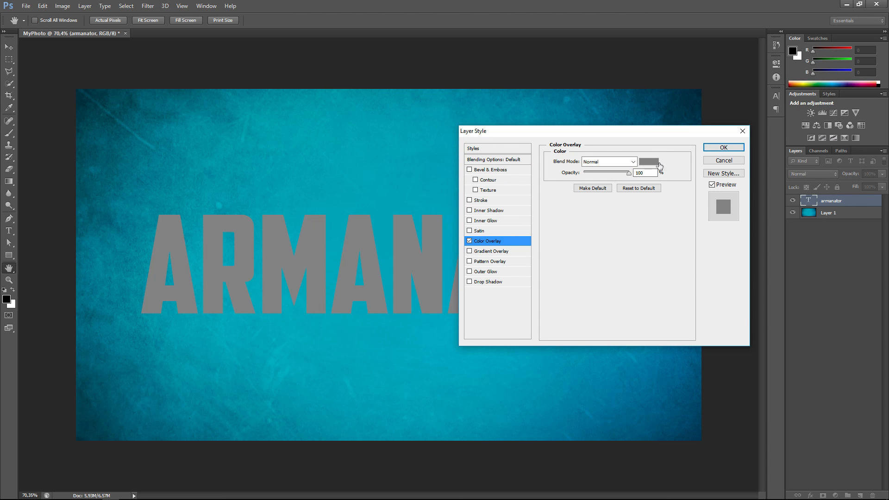
{"action": "left_click", "coordinate": [659, 163]}
{"action": "left_click", "coordinate": [712, 200]}
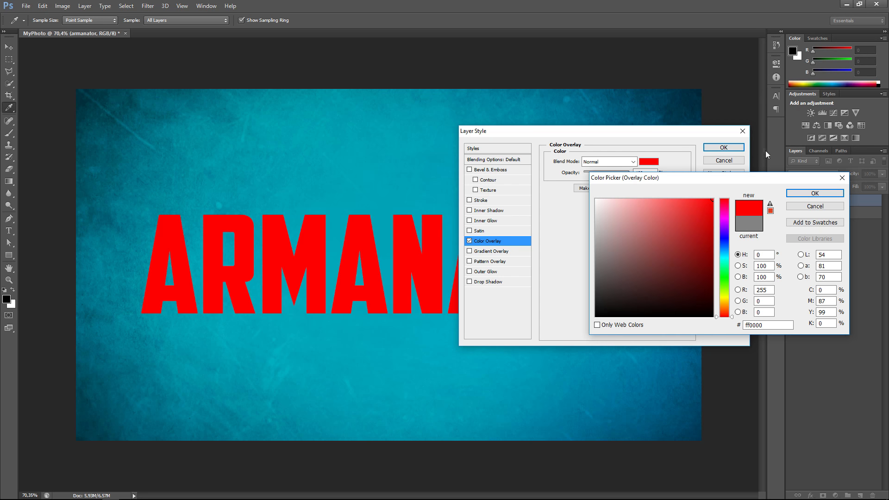
{"action": "left_click", "coordinate": [815, 206]}
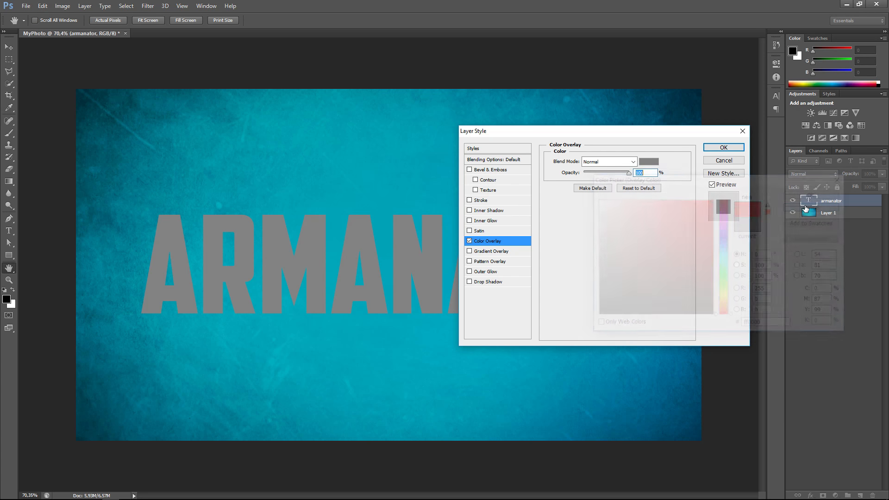
{"action": "left_click", "coordinate": [470, 242]}
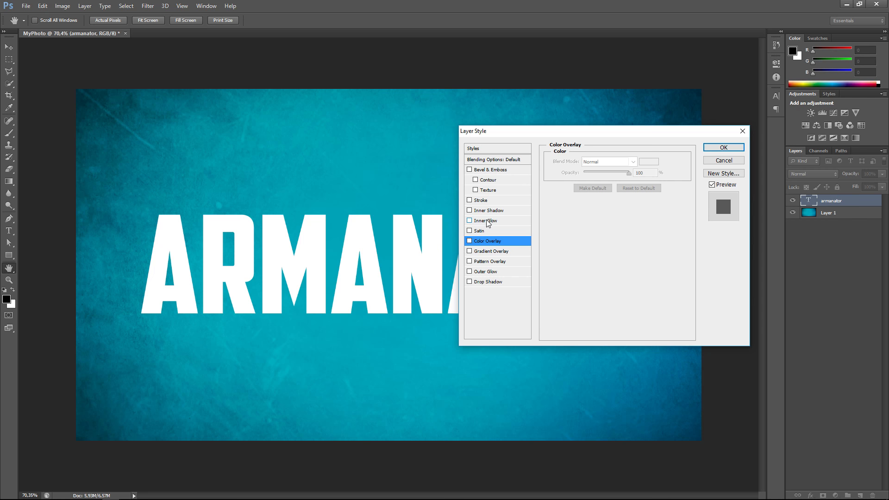
Add an outside Stroke effect to the ARMANATOR text, try a lower stroke opacity and return it to 100%.
{"action": "left_click", "coordinate": [470, 200]}
{"action": "left_click_drag", "start_coordinate": [558, 139], "coordinate": [745, 139]}
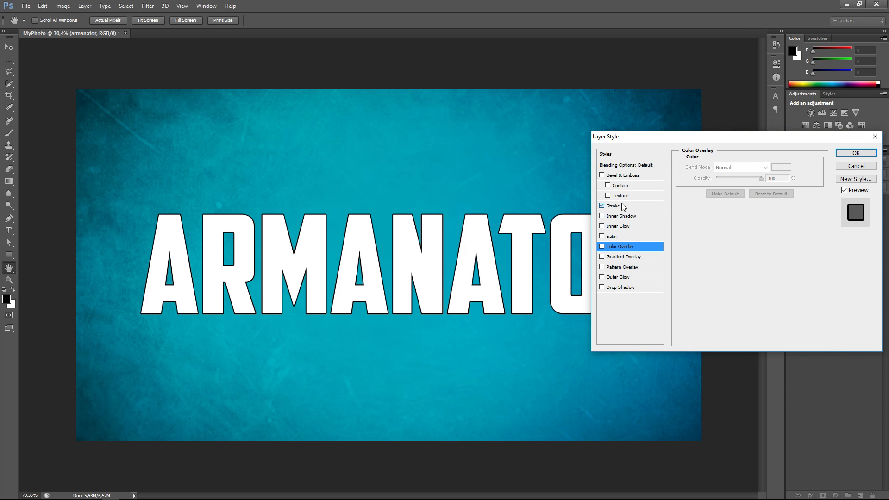
{"action": "left_click", "coordinate": [616, 205]}
{"action": "mouse_move", "coordinate": [748, 202]}
{"action": "left_mouse_down"}
{"action": "mouse_move", "coordinate": [730, 201]}
{"action": "mouse_move", "coordinate": [837, 199]}
{"action": "left_mouse_up"}
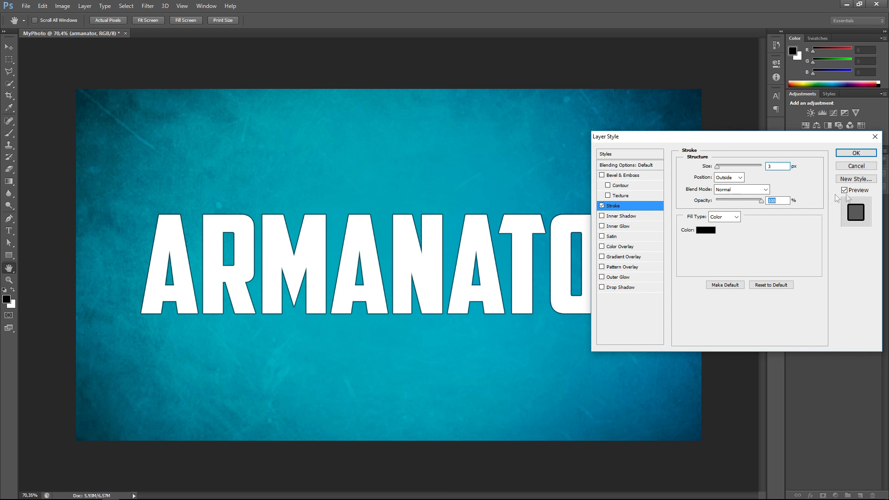
Set the stroke colour of the ARMANATOR text to green 00eb53 and widen the stroke to a thick outline.
{"action": "left_click", "coordinate": [701, 231]}
{"action": "type", "text": "255"}
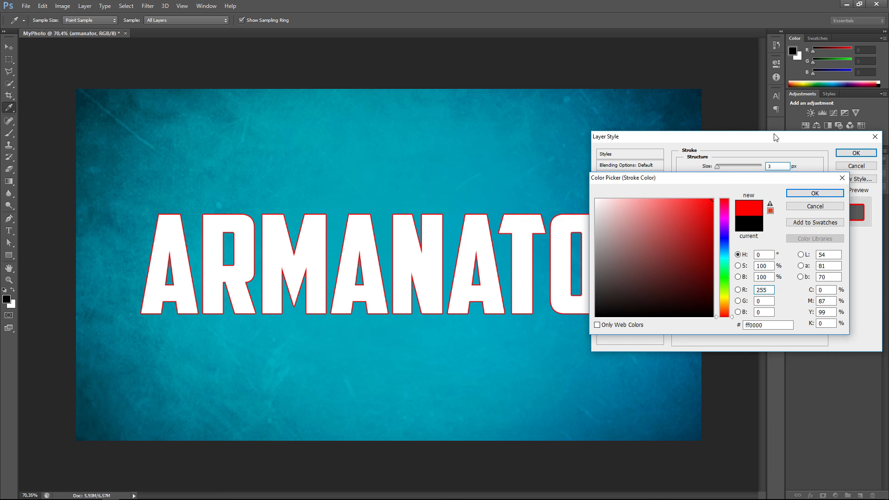
{"action": "left_click_drag", "start_coordinate": [722, 269], "coordinate": [723, 251]}
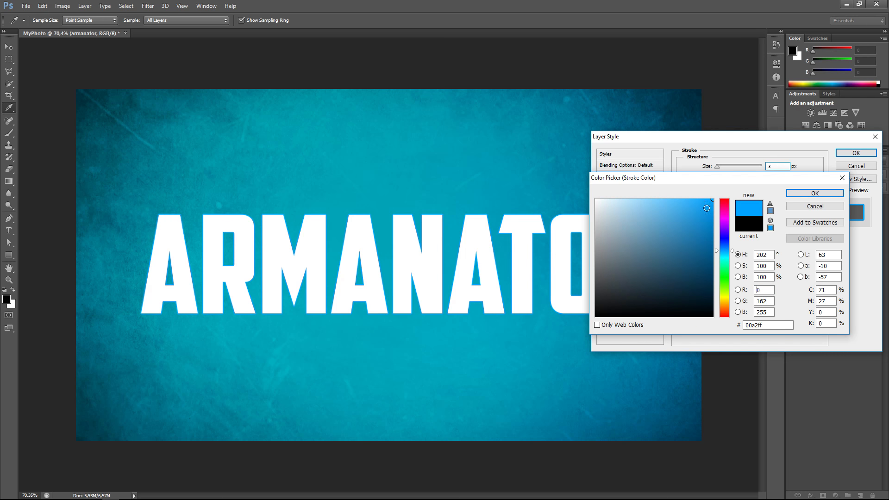
{"action": "left_click", "coordinate": [723, 270]}
{"action": "left_click", "coordinate": [712, 208]}
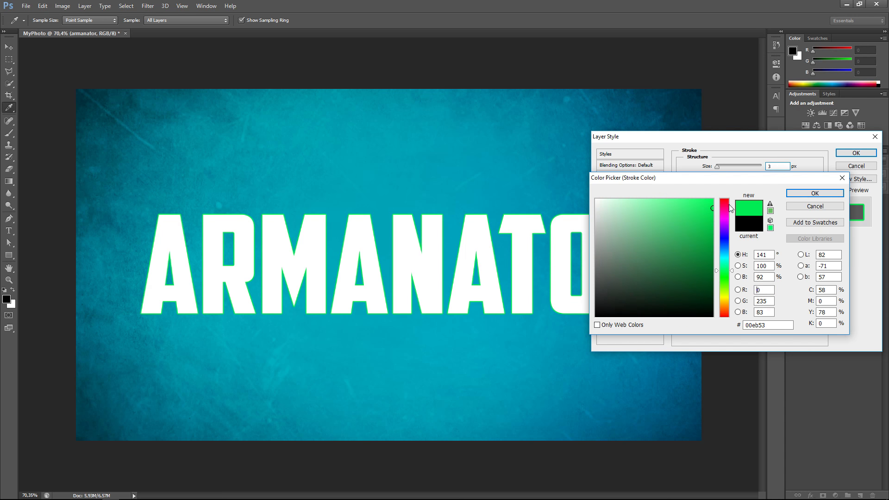
{"action": "left_click", "coordinate": [803, 196]}
{"action": "left_click_drag", "start_coordinate": [717, 170], "coordinate": [725, 169]}
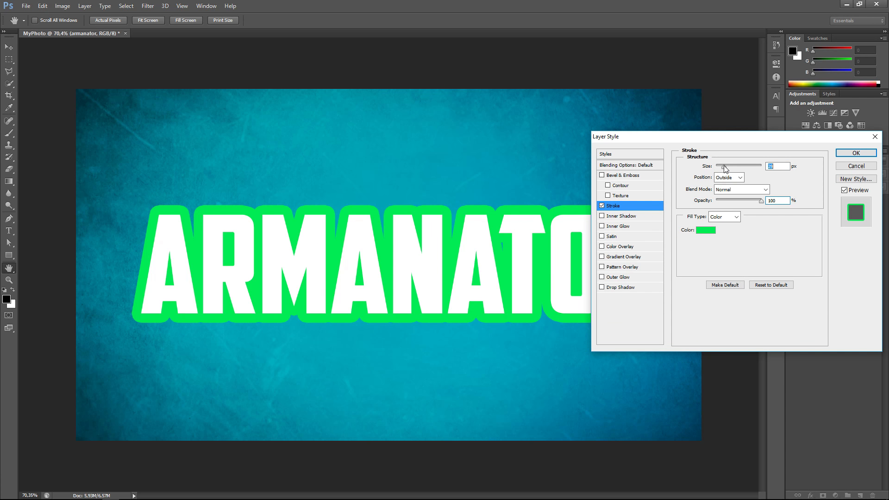
Turn off the Stroke effect on the ARMANATOR text and enable Bevel & Emboss.
{"action": "left_click", "coordinate": [601, 206]}
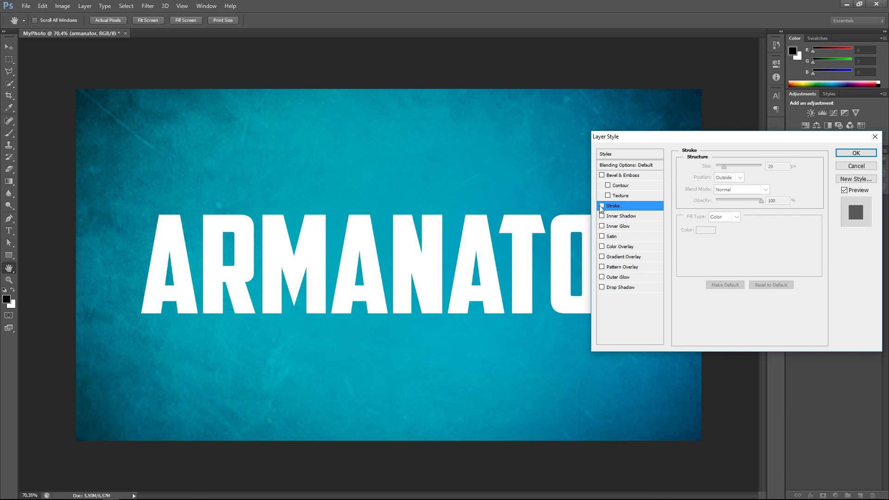
{"action": "left_click", "coordinate": [601, 175]}
{"action": "left_click", "coordinate": [602, 176]}
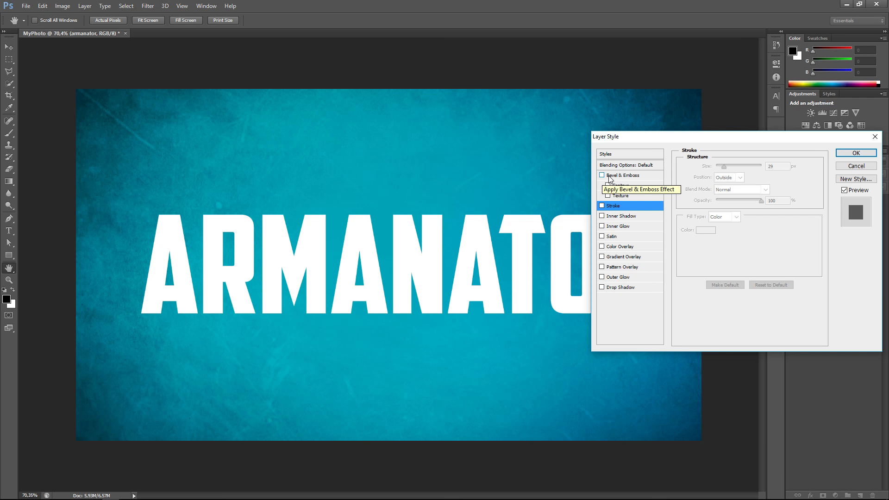
{"action": "left_click", "coordinate": [609, 177]}
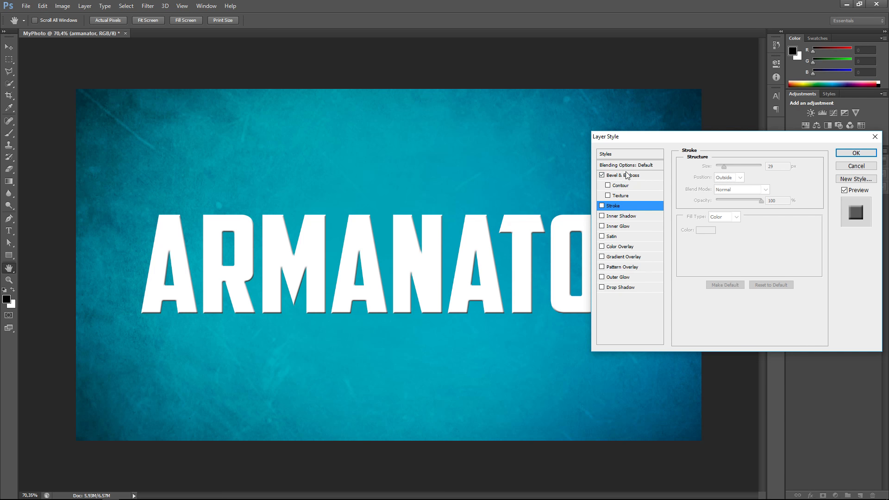
Try the bevel size at its maximum and at 0 px, then test the Texture and Contour options.
{"action": "left_click", "coordinate": [622, 175]}
{"action": "left_click_drag", "start_coordinate": [725, 214], "coordinate": [798, 212]}
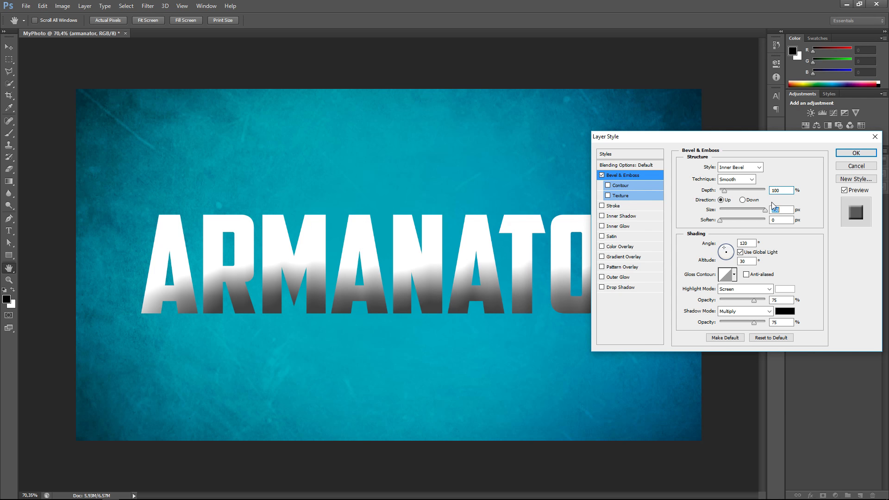
{"action": "left_click_drag", "start_coordinate": [764, 210], "coordinate": [720, 210]}
{"action": "key", "text": "Tab"}
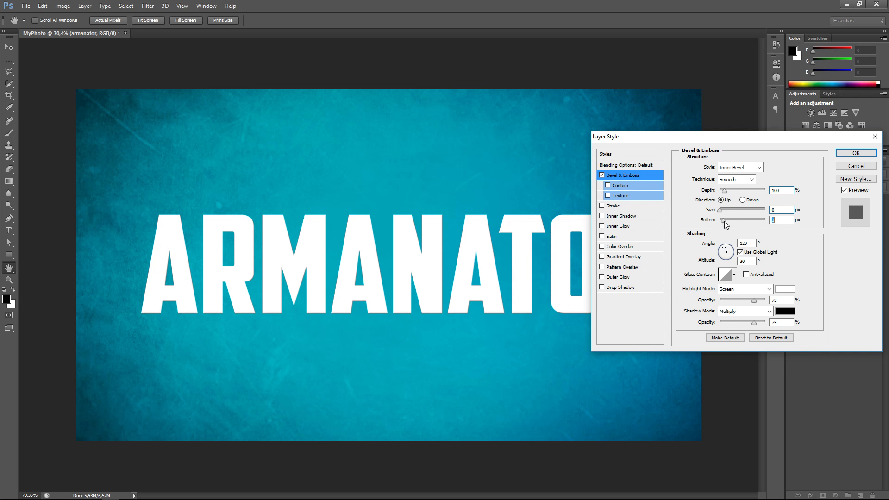
{"action": "left_click", "coordinate": [608, 195]}
{"action": "left_click", "coordinate": [608, 195]}
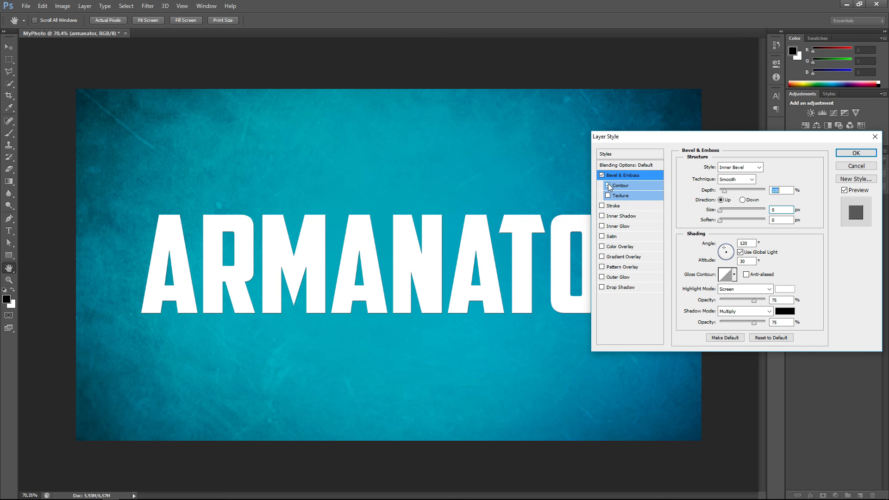
{"action": "left_click", "coordinate": [608, 185]}
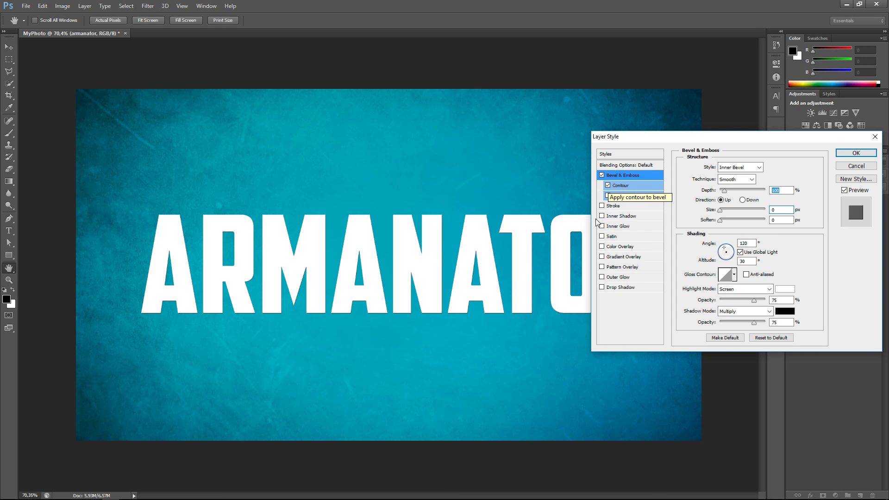
Try an Inner Shadow on the ARMANATOR text with distance, choke and size at 0, and remove it.
{"action": "left_click", "coordinate": [601, 216]}
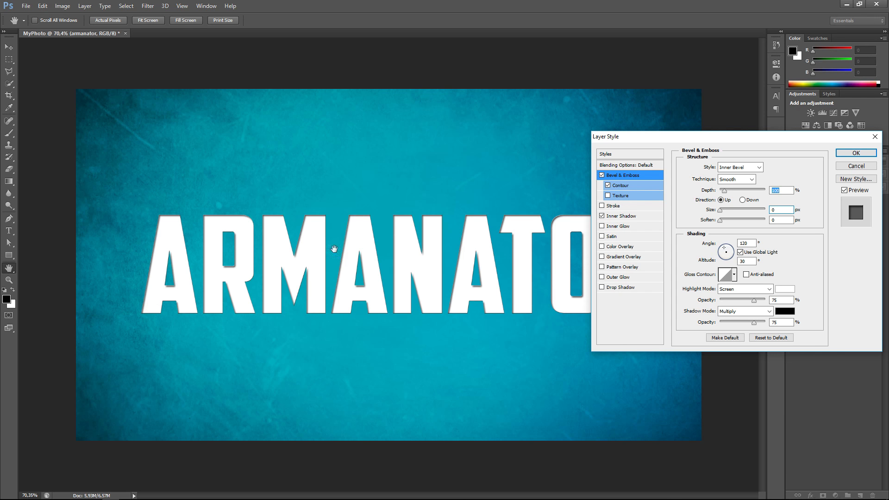
{"action": "left_click", "coordinate": [605, 217]}
{"action": "mouse_move", "coordinate": [717, 227]}
{"action": "left_mouse_down"}
{"action": "mouse_move", "coordinate": [749, 227]}
{"action": "mouse_move", "coordinate": [694, 226]}
{"action": "mouse_move", "coordinate": [745, 208]}
{"action": "mouse_move", "coordinate": [708, 218]}
{"action": "left_mouse_up"}
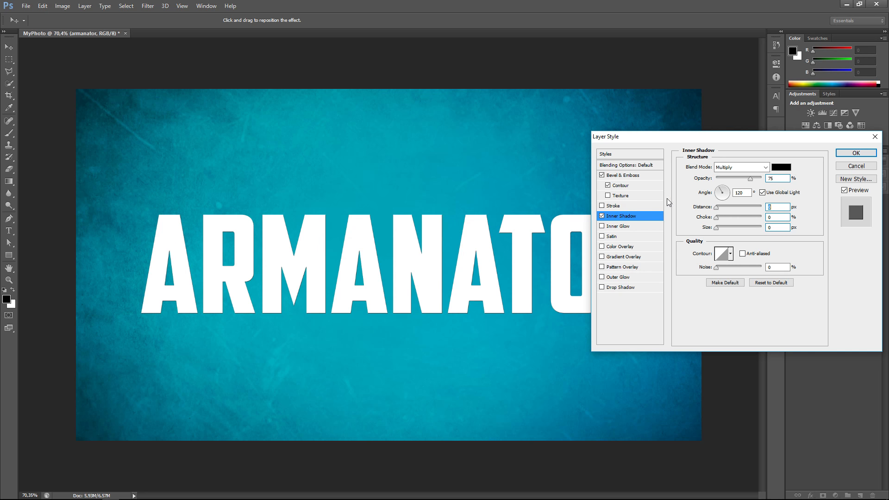
{"action": "left_click", "coordinate": [602, 216]}
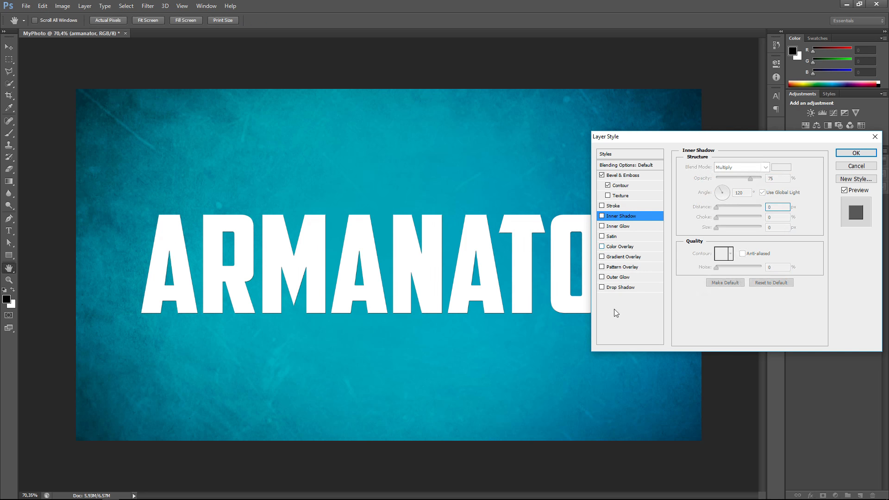
Replace the bevel with a Drop Shadow at 75% opacity, 5 px distance and about 122 px size, and apply the layer style.
{"action": "left_click", "coordinate": [602, 287]}
{"action": "left_click", "coordinate": [614, 287]}
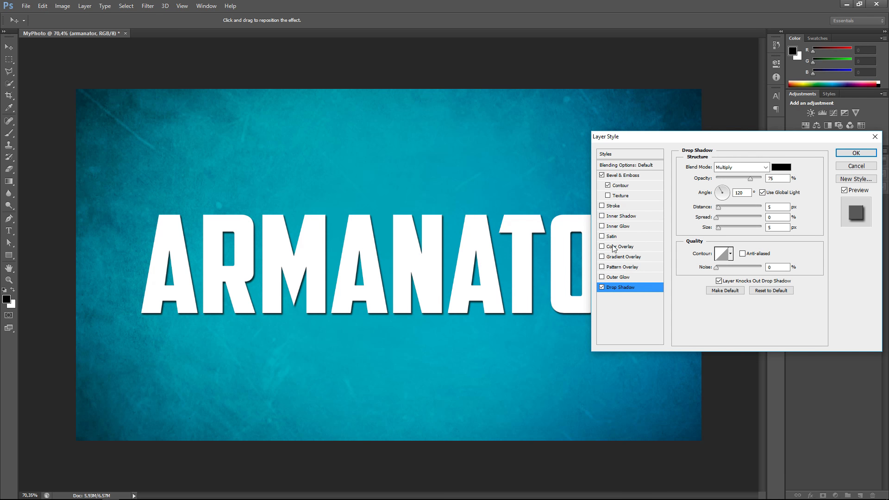
{"action": "left_click", "coordinate": [602, 175]}
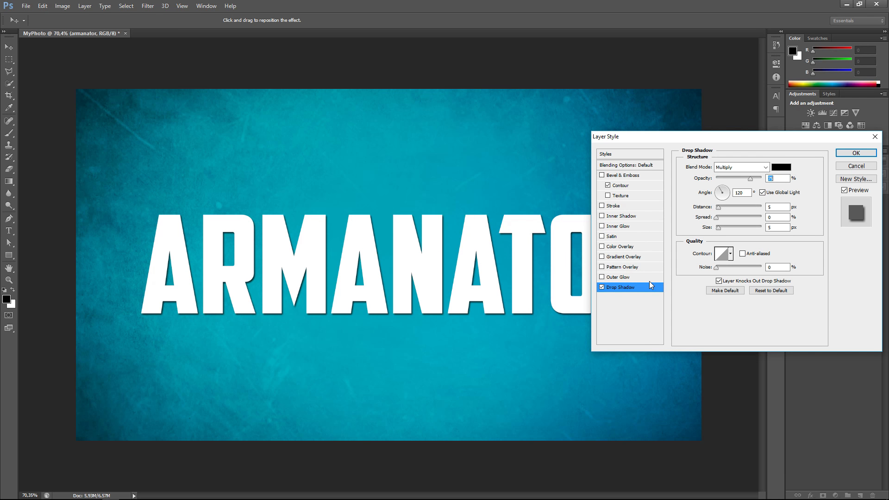
{"action": "left_click_drag", "start_coordinate": [718, 227], "coordinate": [739, 228]}
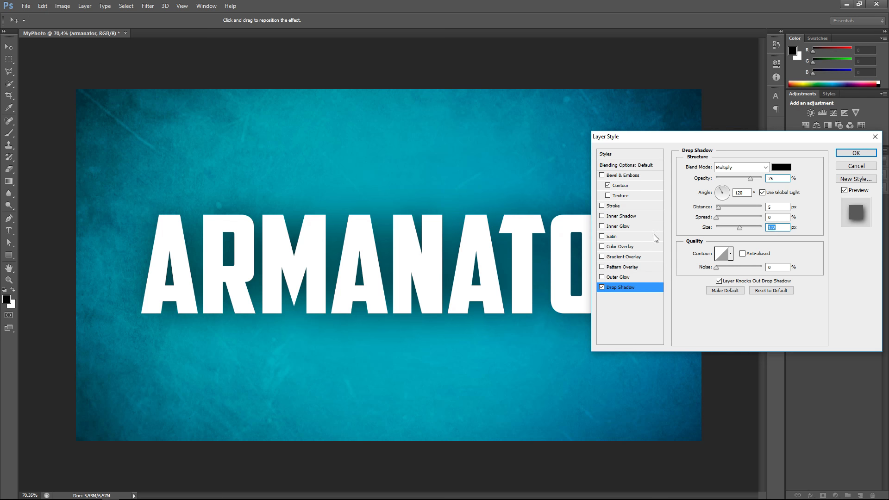
{"action": "left_click", "coordinate": [855, 152]}
Shift the ARMANATOR text slightly downwards and undo the move.
{"action": "scroll", "coordinate": [499, 280], "scroll_direction": "down", "scroll_amount": 5}
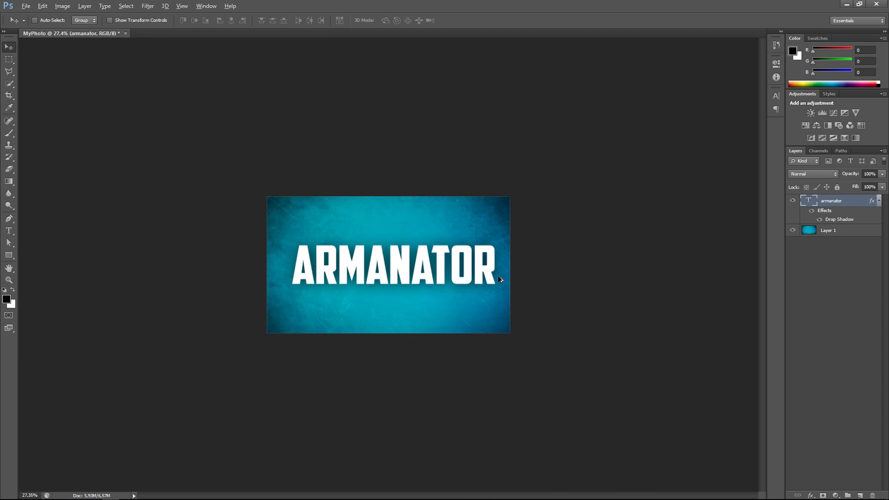
{"action": "scroll", "coordinate": [501, 276], "scroll_direction": "up", "scroll_amount": 4}
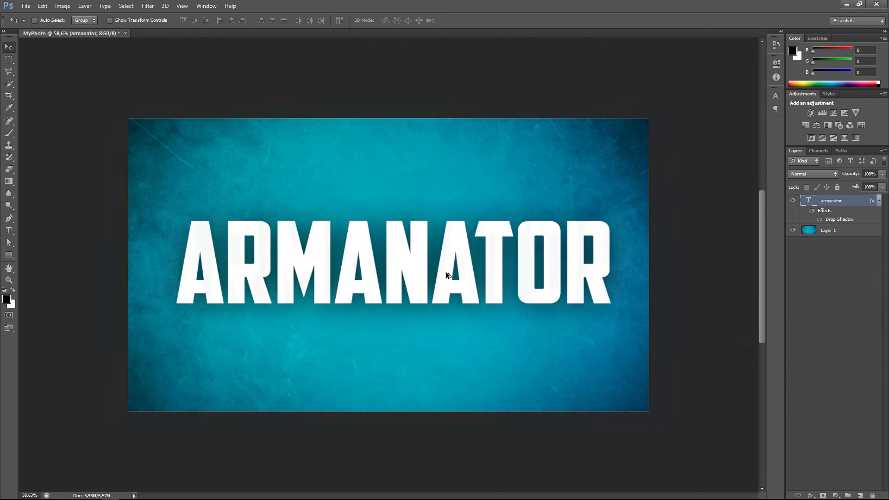
{"action": "left_click_drag", "start_coordinate": [446, 271], "coordinate": [447, 280]}
{"action": "key", "text": "ctrl+z"}
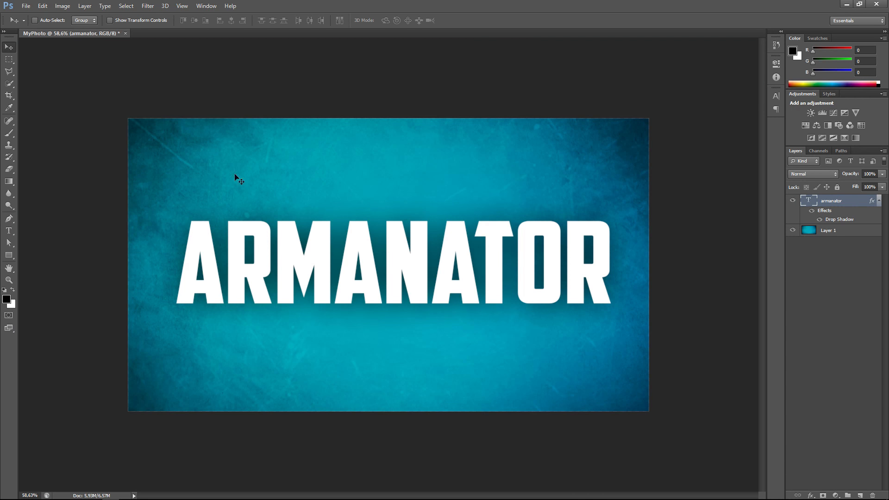
Resize the ARMANATOR text slightly larger with Free Transform and reposition it a little higher on the canvas.
{"action": "left_click", "coordinate": [9, 59]}
{"action": "mouse_move", "coordinate": [271, 223]}
{"action": "left_mouse_down"}
{"action": "mouse_move", "coordinate": [274, 213]}
{"action": "mouse_move", "coordinate": [272, 226]}
{"action": "left_mouse_up"}
{"action": "key", "text": "ctrl+t"}
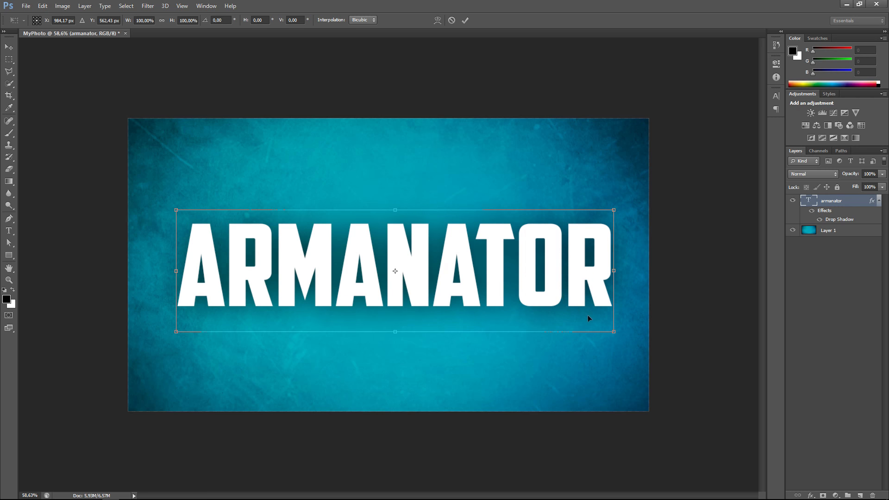
{"action": "left_click_drag", "start_coordinate": [611, 333], "coordinate": [468, 308]}
{"action": "left_click_drag", "start_coordinate": [390, 263], "coordinate": [383, 270]}
{"action": "left_click_drag", "start_coordinate": [469, 299], "coordinate": [604, 367]}
{"action": "left_click_drag", "start_coordinate": [542, 283], "coordinate": [545, 269]}
{"action": "left_click", "coordinate": [9, 47]}
{"action": "left_click", "coordinate": [418, 189]}
{"action": "mouse_move", "coordinate": [396, 232]}
{"action": "left_mouse_down"}
{"action": "mouse_move", "coordinate": [404, 229]}
{"action": "mouse_move", "coordinate": [396, 221]}
{"action": "left_mouse_up"}
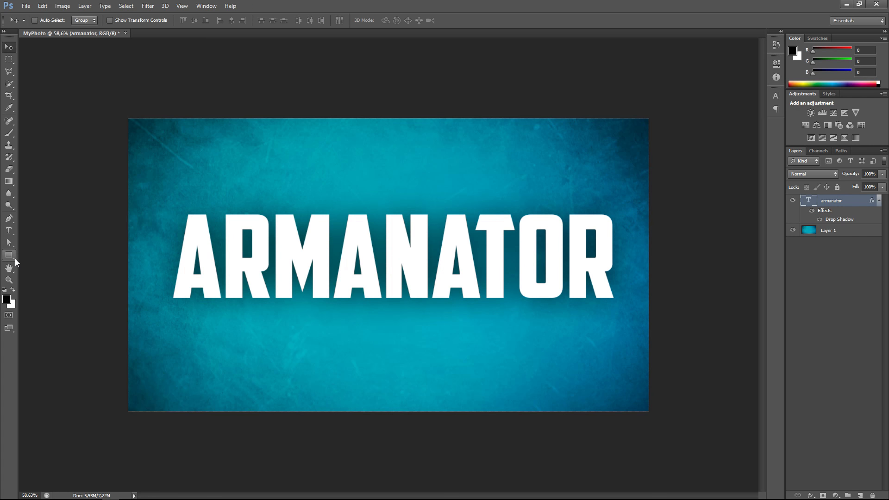
Try a rectangle spanning the full canvas width over the title and undo it.
{"action": "left_click", "coordinate": [9, 255]}
{"action": "left_click_drag", "start_coordinate": [129, 172], "coordinate": [645, 316]}
{"action": "left_click", "coordinate": [294, 103]}
{"action": "left_click", "coordinate": [484, 187]}
{"action": "key", "text": "ctrl+alt+z"}
{"action": "key", "text": "ctrl+alt+z"}
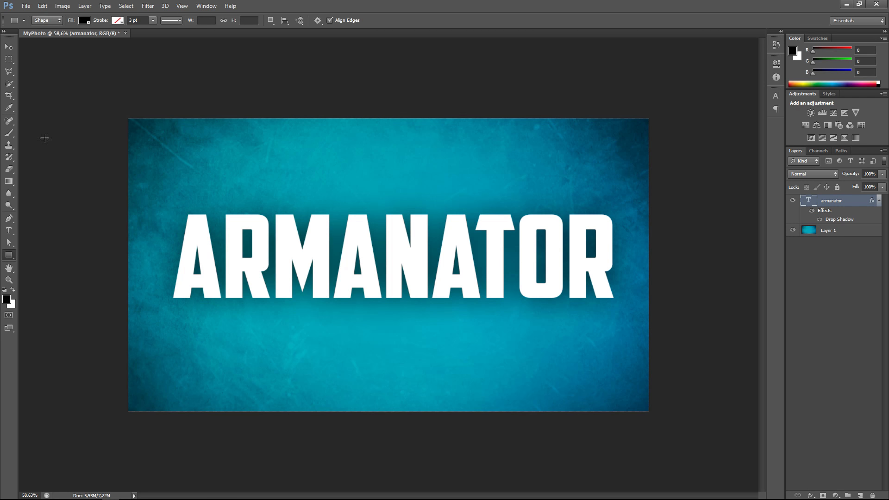
Draw a black rectangle shape of about 1706 × 408 px that covers the ARMANATOR title with a small margin.
{"action": "left_click", "coordinate": [9, 255]}
{"action": "left_click", "coordinate": [65, 254]}
{"action": "left_click_drag", "start_coordinate": [164, 202], "coordinate": [627, 313]}
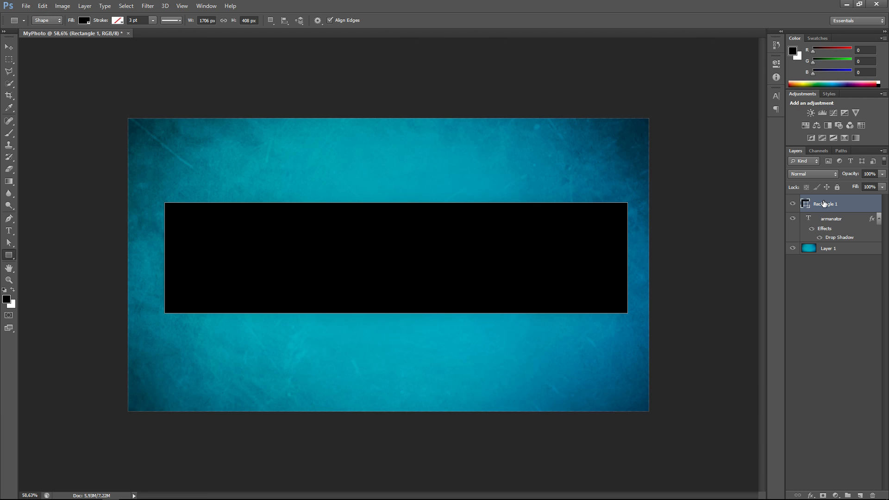
Add a white ffffff outside Stroke of 5 px at 100% opacity to the Rectangle 1 layer.
{"action": "left_click", "coordinate": [806, 493]}
{"action": "left_click", "coordinate": [810, 495]}
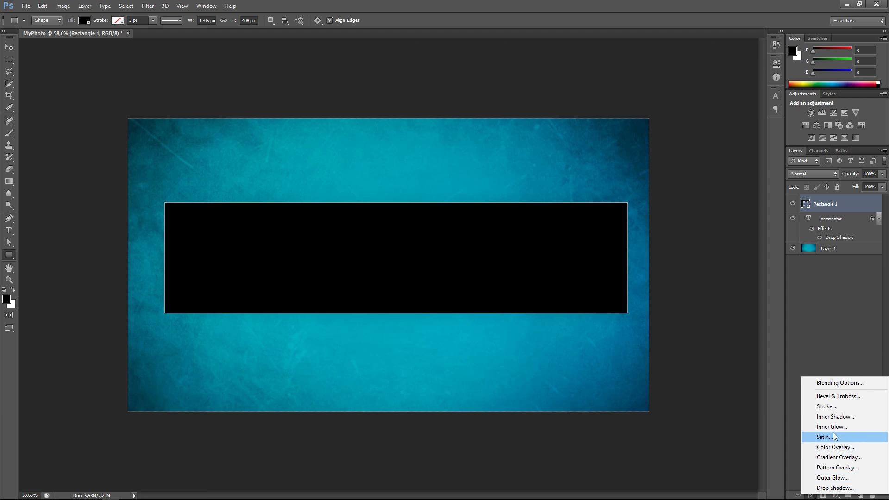
{"action": "left_click", "coordinate": [835, 405]}
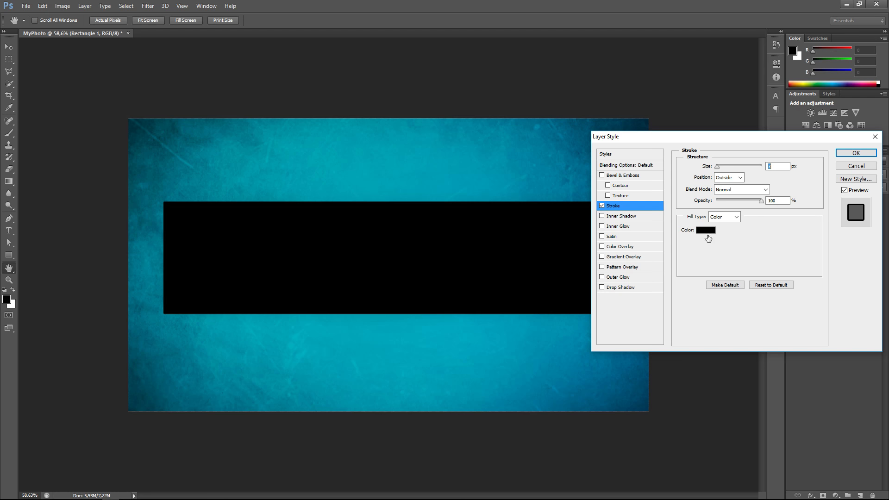
{"action": "left_click", "coordinate": [702, 232]}
{"action": "left_click", "coordinate": [596, 199]}
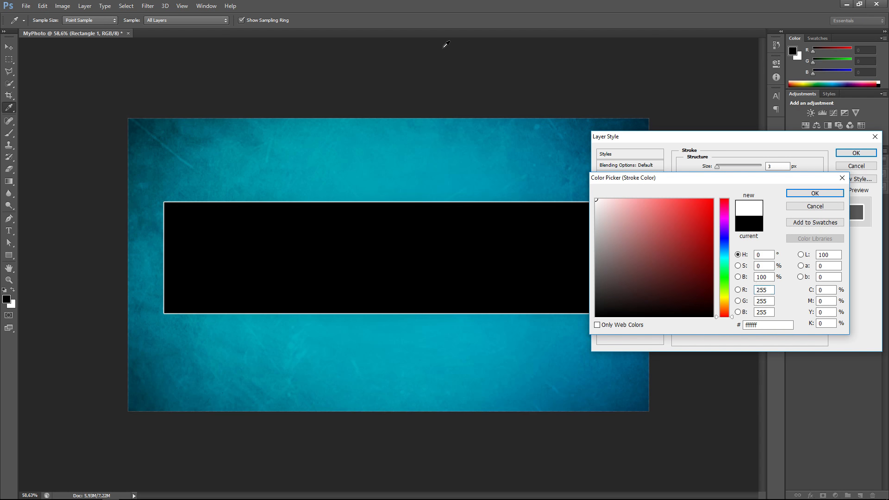
{"action": "left_click", "coordinate": [797, 193]}
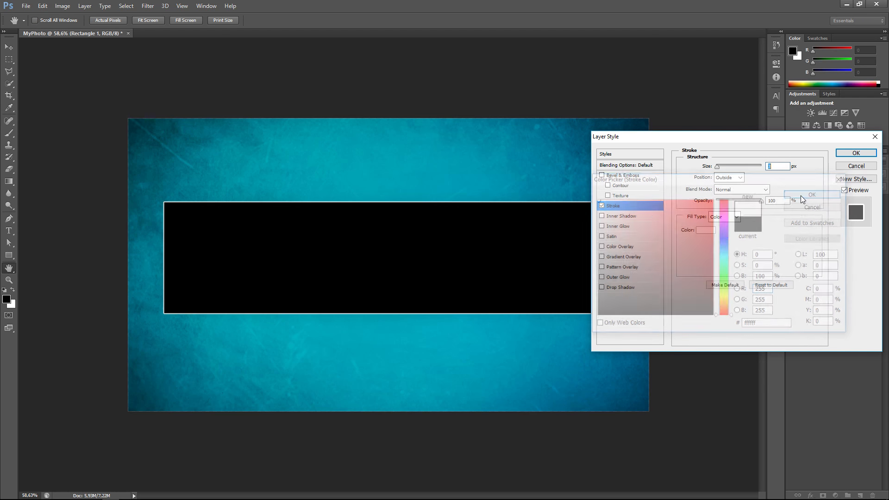
{"action": "type", "text": "4"}
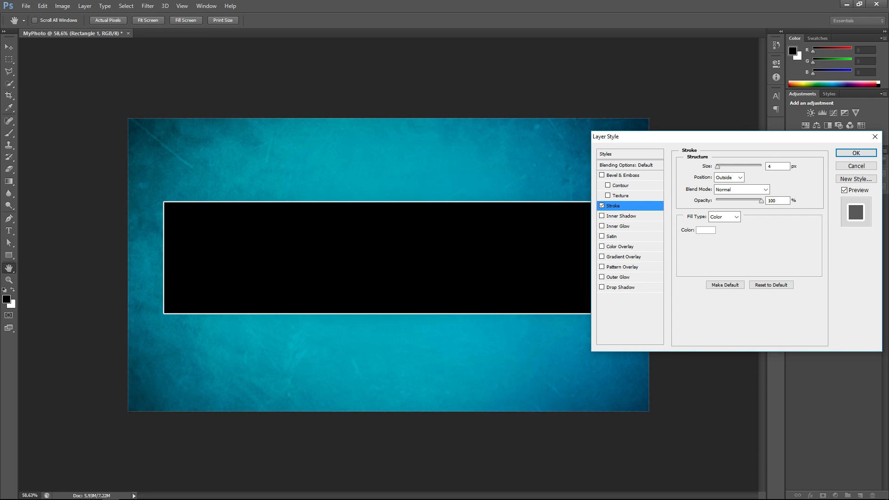
{"action": "key", "text": "BackSpace"}
{"action": "type", "text": "5"}
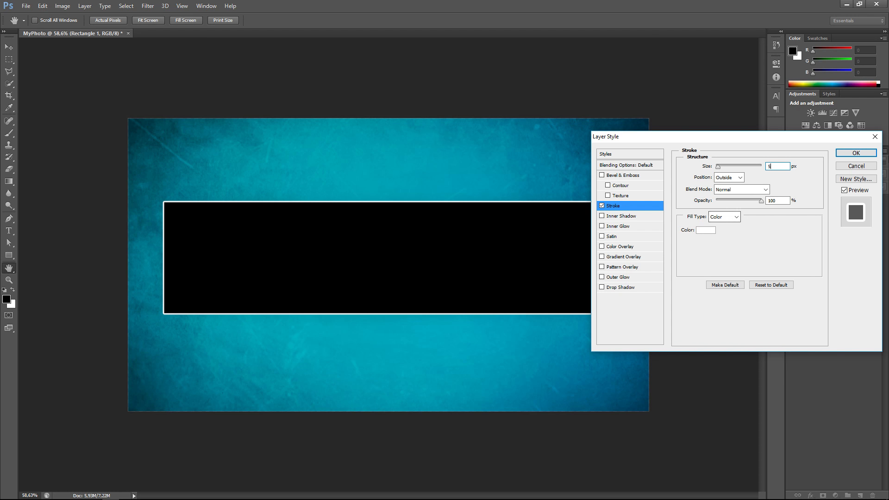
{"action": "left_click", "coordinate": [860, 153]}
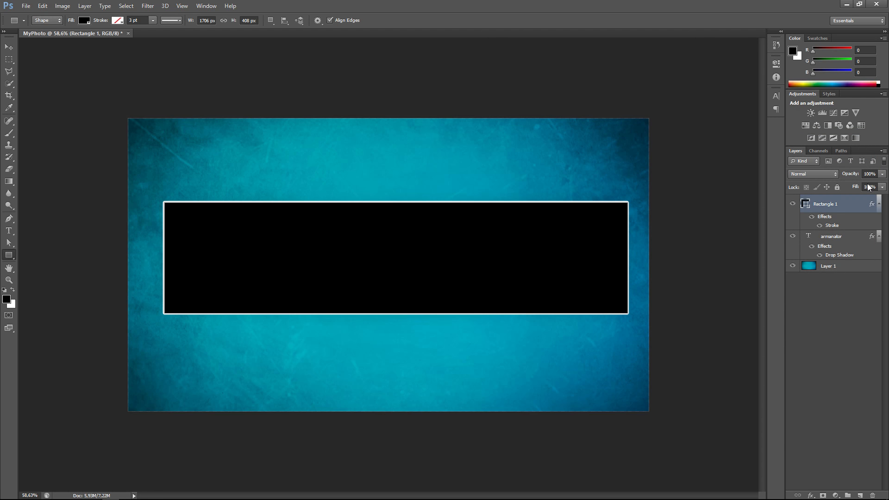
Set the fill of the Rectangle 1 layer to 0%, keeping only its white outline around the title.
{"action": "left_click", "coordinate": [882, 187]}
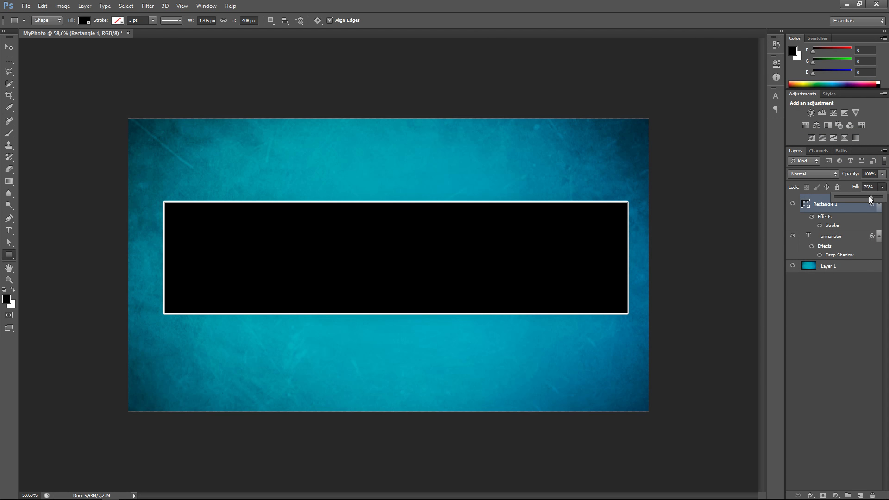
{"action": "left_click_drag", "start_coordinate": [883, 197], "coordinate": [816, 194]}
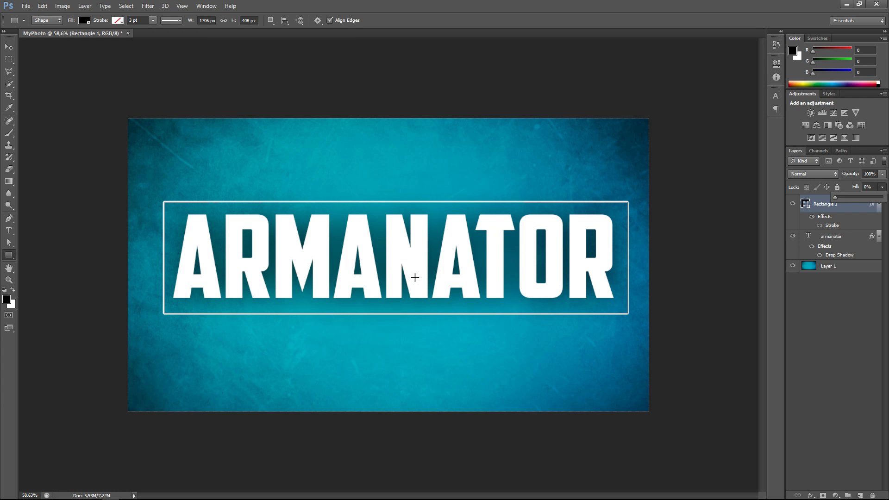
{"action": "left_click", "coordinate": [702, 416]}
Try to cut away the left side of the rectangle outline with marquee selections, and undo the deletions.
{"action": "left_click_drag", "start_coordinate": [147, 207], "coordinate": [222, 359]}
{"action": "key", "text": "Delete"}
{"action": "left_click", "coordinate": [9, 60]}
{"action": "left_click_drag", "start_coordinate": [125, 128], "coordinate": [215, 464]}
{"action": "key", "text": "Delete"}
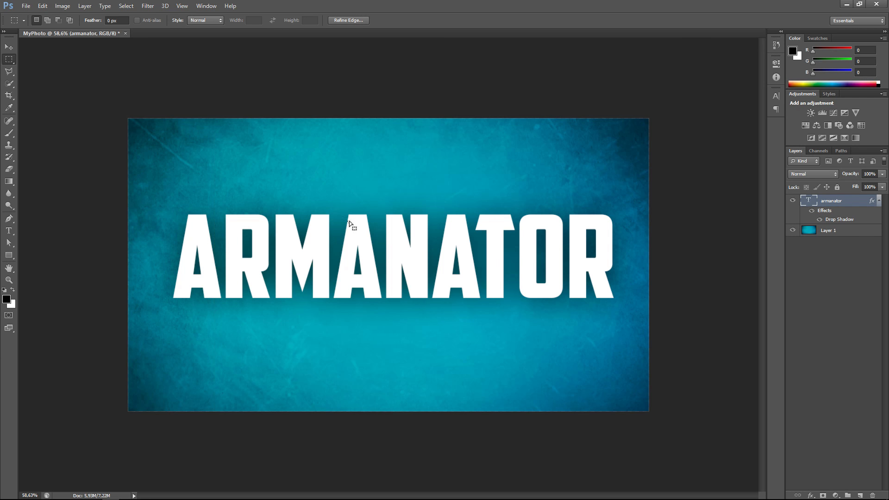
{"action": "key", "text": "ctrl+z"}
{"action": "left_click", "coordinate": [307, 179]}
{"action": "left_click_drag", "start_coordinate": [185, 151], "coordinate": [167, 209]}
{"action": "left_click", "coordinate": [164, 175]}
{"action": "key", "text": "Delete"}
{"action": "key", "text": "ctrl+d"}
{"action": "key", "text": "ctrl+alt+z"}
{"action": "key", "text": "ctrl+alt+z"}
{"action": "left_click_drag", "start_coordinate": [141, 170], "coordinate": [266, 481]}
{"action": "key", "text": "ctrl+d"}
Convert the Rectangle 1 layer to a smart object and rasterize it.
{"action": "right_click", "coordinate": [828, 204]}
{"action": "left_click", "coordinate": [793, 202]}
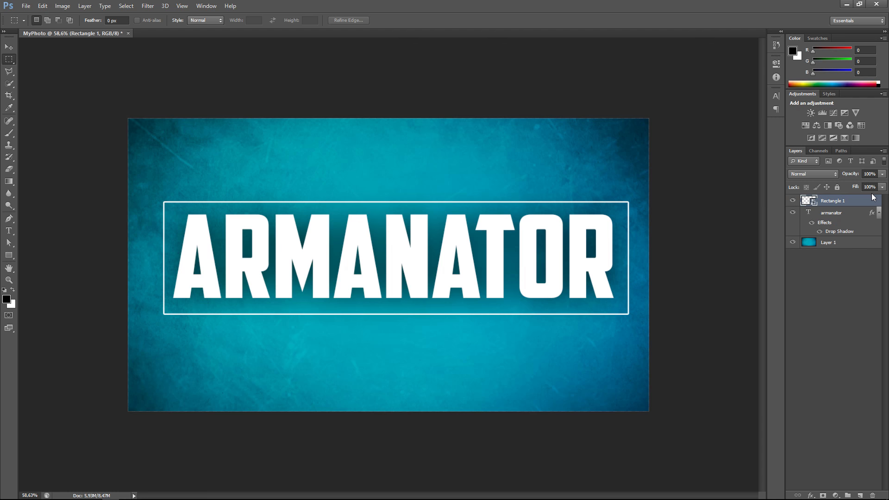
{"action": "right_click", "coordinate": [851, 203]}
{"action": "left_click", "coordinate": [785, 238]}
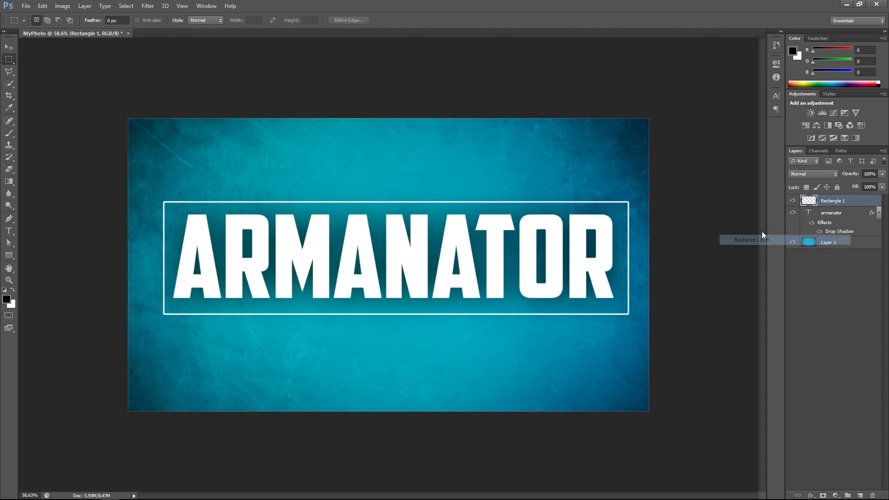
Delete the left and right sides of the rectangle outline with marquee selections, leaving lines above and below the title.
{"action": "left_click_drag", "start_coordinate": [141, 158], "coordinate": [171, 398]}
{"action": "key", "text": "Delete"}
{"action": "key", "text": "ctrl+d"}
{"action": "left_click_drag", "start_coordinate": [660, 136], "coordinate": [621, 388]}
{"action": "key", "text": "Delete"}
{"action": "key", "text": "ctrl+d"}
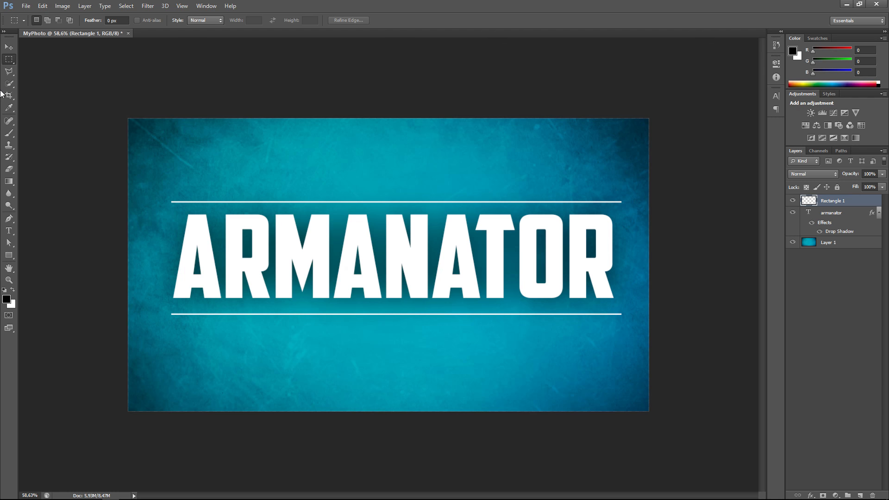
Select the Rectangle 1 and armanator layers together, scale the title and lines down slightly, and reposition them around the canvas centre.
{"action": "left_click", "coordinate": [8, 47]}
{"action": "mouse_move", "coordinate": [318, 250]}
{"action": "left_mouse_down"}
{"action": "mouse_move", "coordinate": [381, 252]}
{"action": "mouse_move", "coordinate": [335, 244]}
{"action": "mouse_move", "coordinate": [330, 253]}
{"action": "left_mouse_up"}
{"action": "key", "text": "ctrl+z"}
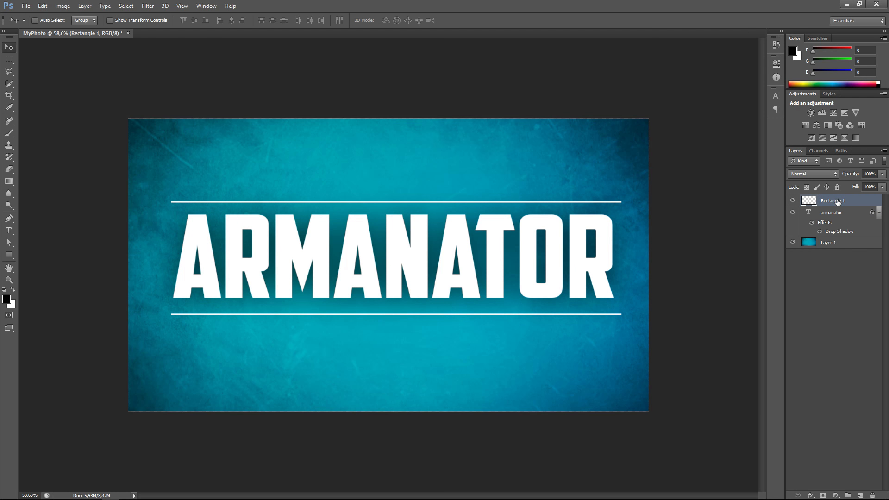
{"action": "left_click", "coordinate": [833, 215], "text": "shift"}
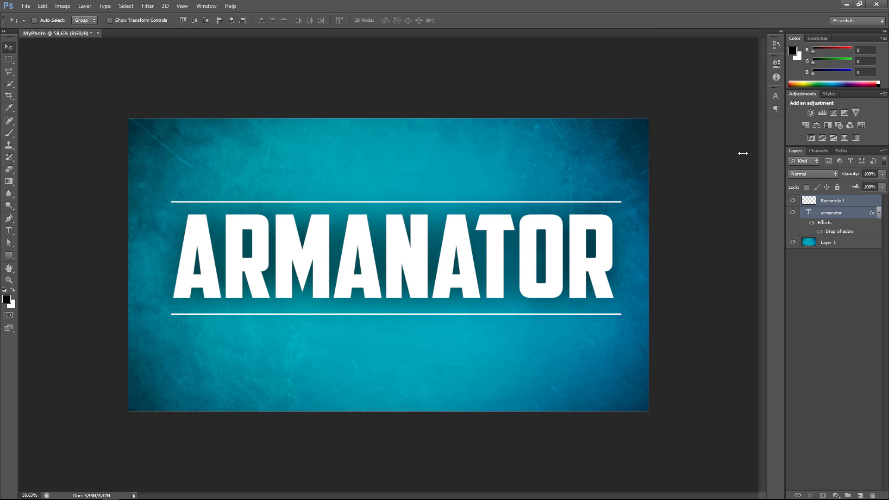
{"action": "mouse_move", "coordinate": [289, 303]}
{"action": "left_mouse_down"}
{"action": "mouse_move", "coordinate": [299, 343]}
{"action": "mouse_move", "coordinate": [237, 342]}
{"action": "mouse_move", "coordinate": [293, 317]}
{"action": "left_mouse_up"}
{"action": "key", "text": "ctrl+t"}
{"action": "left_click_drag", "start_coordinate": [625, 329], "coordinate": [581, 317]}
{"action": "left_click_drag", "start_coordinate": [407, 259], "coordinate": [399, 242]}
{"action": "key", "text": "v"}
{"action": "key", "text": "Return"}
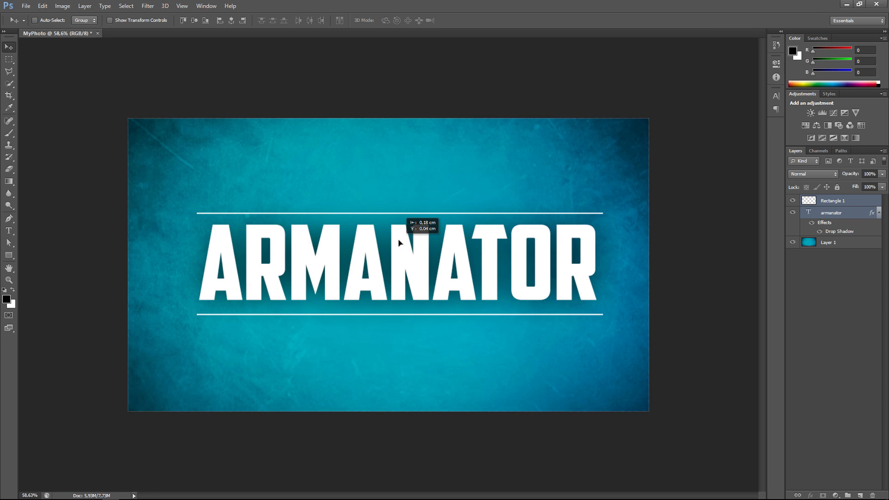
{"action": "scroll", "coordinate": [470, 274], "scroll_direction": "down", "scroll_amount": 8}
{"action": "scroll", "coordinate": [438, 319], "scroll_direction": "up", "scroll_amount": 6}
{"action": "scroll", "coordinate": [437, 335], "scroll_direction": "up", "scroll_amount": 3}
{"action": "left_click_drag", "start_coordinate": [419, 278], "coordinate": [419, 274]}
Examine the resized title and its framing lines at several magnifications against the background.
{"action": "scroll", "coordinate": [418, 273], "scroll_direction": "down", "scroll_amount": 3}
{"action": "scroll", "coordinate": [419, 274], "scroll_direction": "up", "scroll_amount": 6}
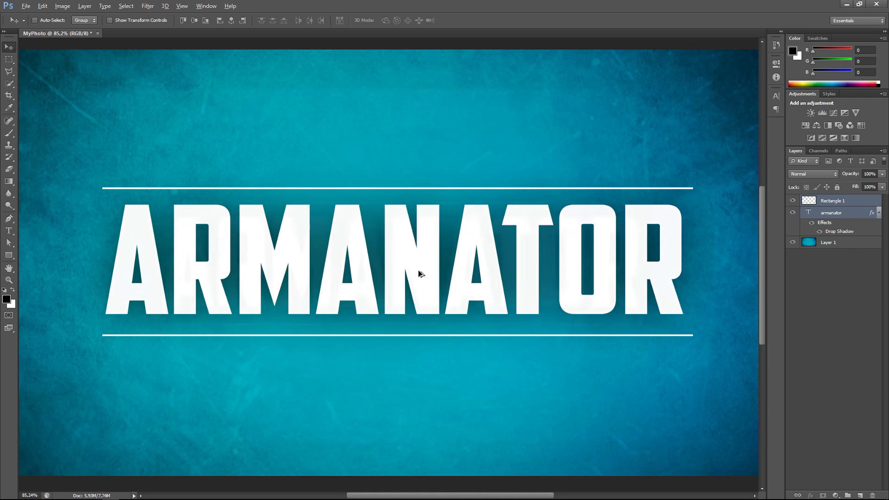
{"action": "scroll", "coordinate": [419, 273], "scroll_direction": "down", "scroll_amount": 3}
{"action": "scroll", "coordinate": [418, 274], "scroll_direction": "up", "scroll_amount": 3}
{"action": "scroll", "coordinate": [419, 273], "scroll_direction": "down", "scroll_amount": 1}
{"action": "key", "text": "alt"}
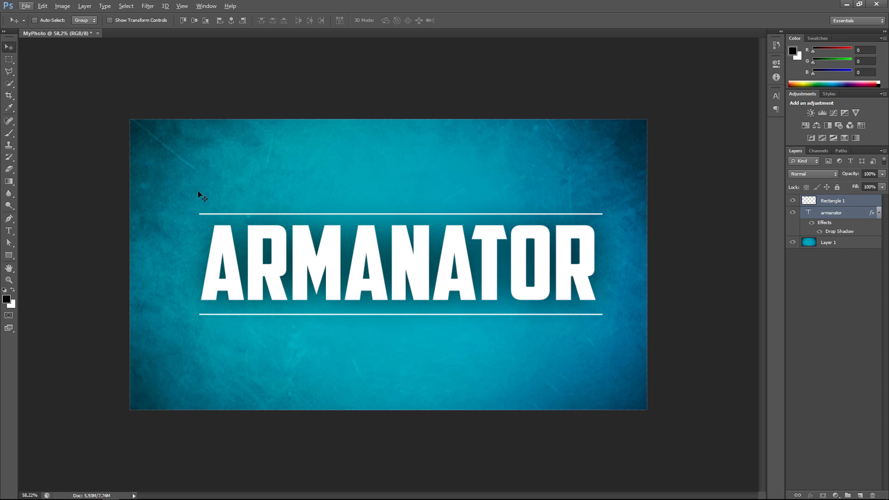
{"action": "scroll", "coordinate": [198, 191], "scroll_direction": "up", "scroll_amount": 6}
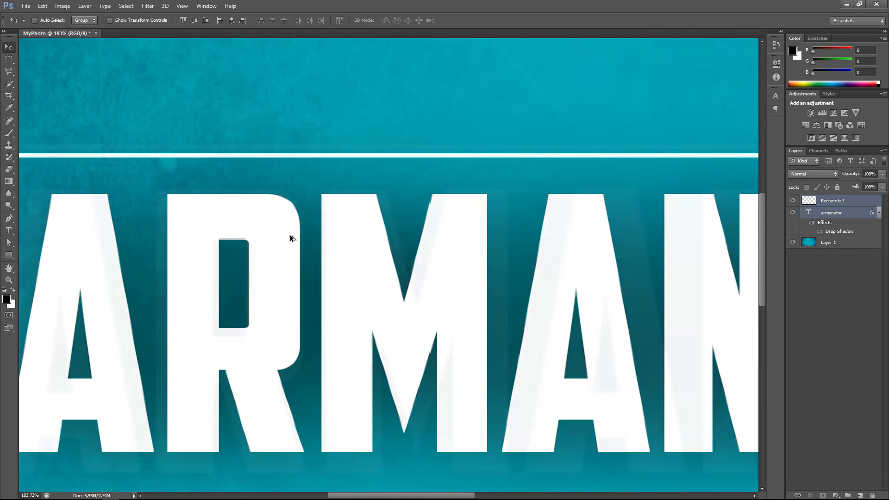
{"action": "scroll", "coordinate": [359, 151], "scroll_direction": "down", "scroll_amount": 5}
{"action": "scroll", "coordinate": [386, 147], "scroll_direction": "up", "scroll_amount": 3}
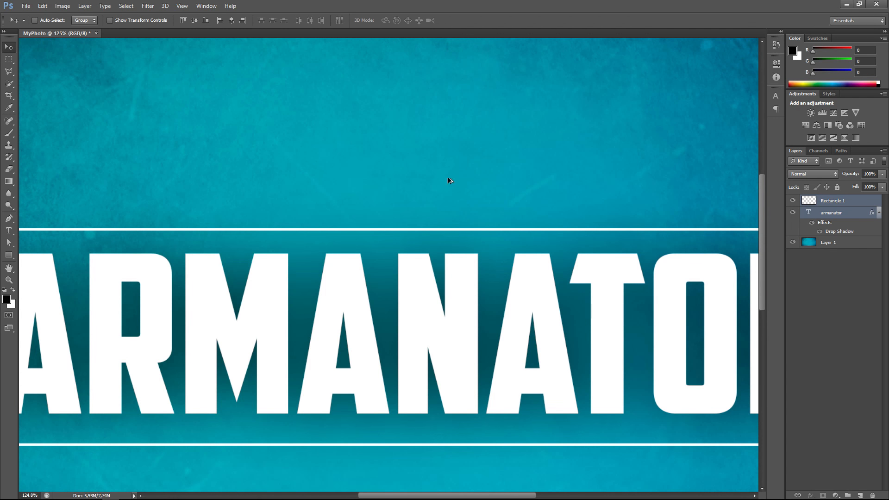
{"action": "scroll", "coordinate": [383, 142], "scroll_direction": "down", "scroll_amount": 6}
{"action": "scroll", "coordinate": [87, 216], "scroll_direction": "up", "scroll_amount": 2}
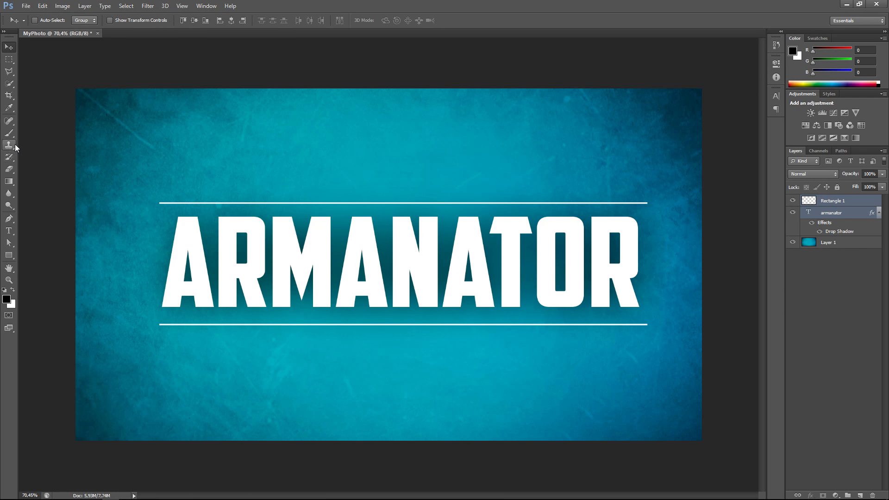
Sample the background's bright teal as foreground colour 01a3b8 and copy its hex code.
{"action": "left_click", "coordinate": [11, 108]}
{"action": "left_click", "coordinate": [67, 106]}
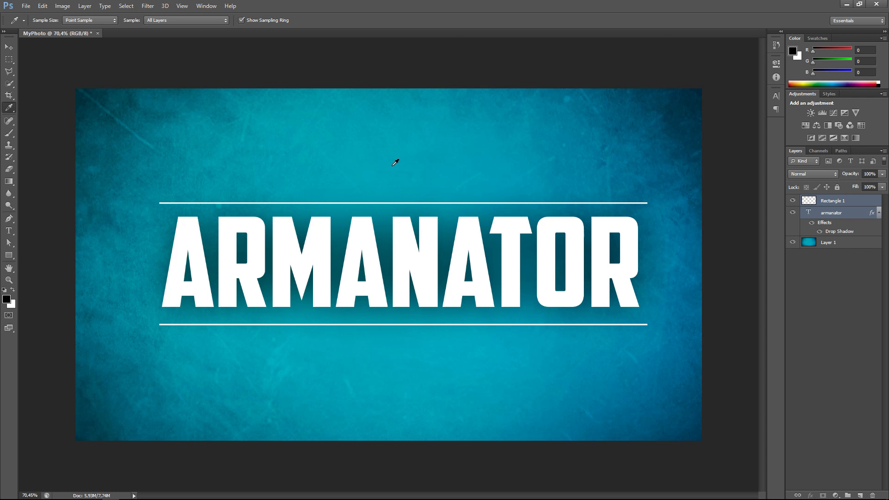
{"action": "left_click", "coordinate": [413, 173]}
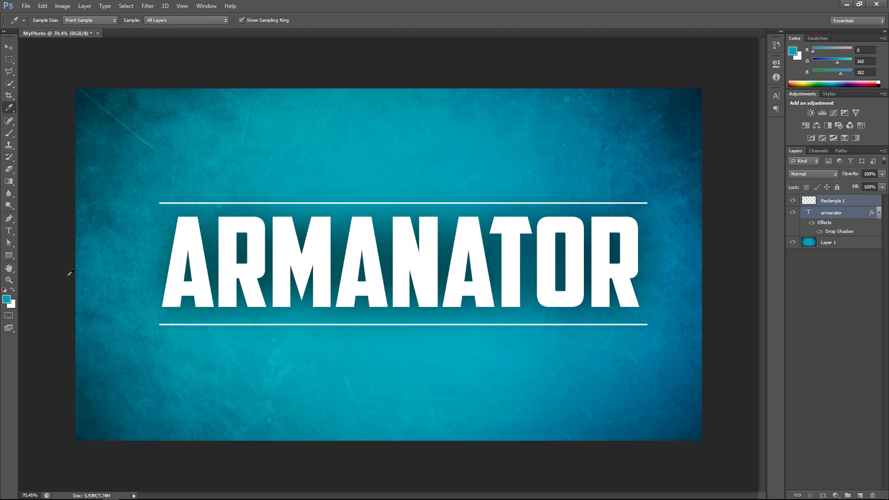
{"action": "left_click", "coordinate": [7, 299]}
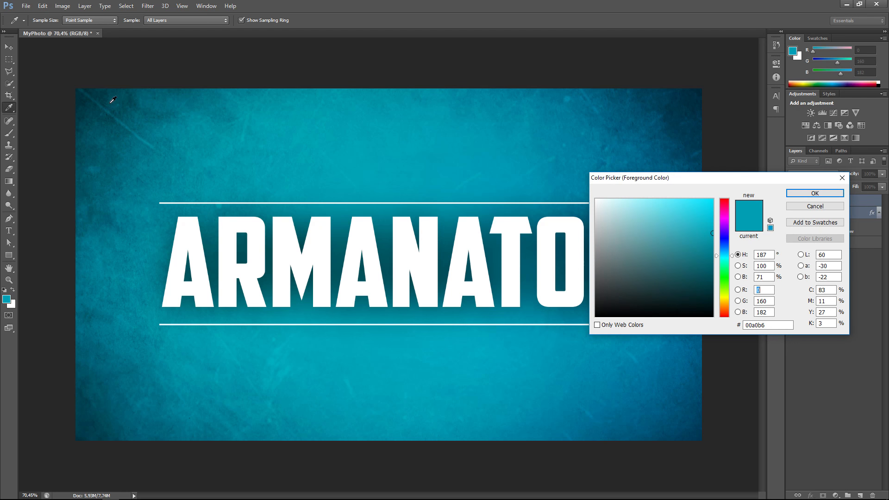
{"action": "left_click", "coordinate": [88, 91]}
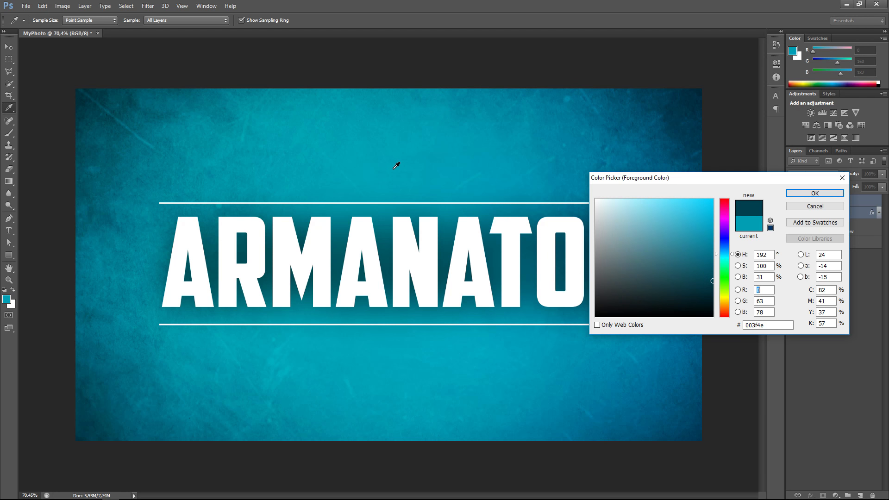
{"action": "left_click", "coordinate": [393, 168]}
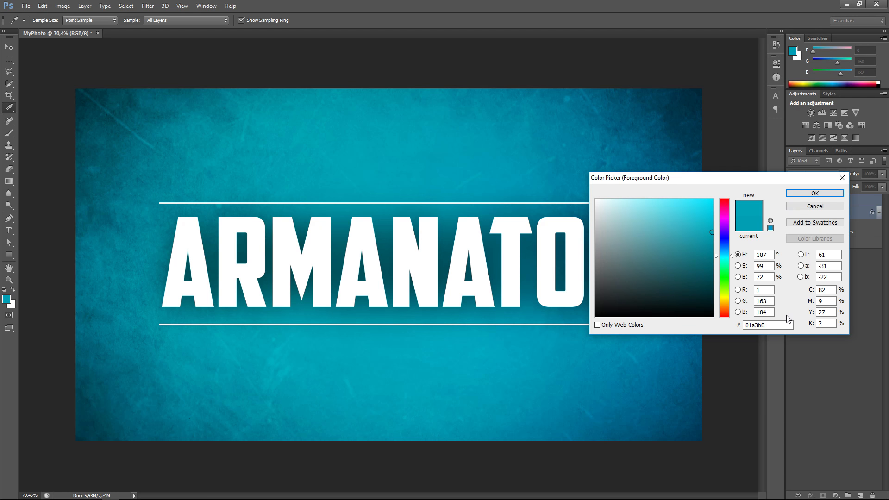
{"action": "left_click_drag", "start_coordinate": [779, 325], "coordinate": [688, 325]}
{"action": "key", "text": "ctrl+c"}
{"action": "left_click", "coordinate": [806, 192]}
Try a Color Overlay of 01a3b5 on the armanator title layer.
{"action": "right_click", "coordinate": [832, 212]}
{"action": "left_click", "coordinate": [854, 297]}
{"action": "left_click", "coordinate": [828, 213]}
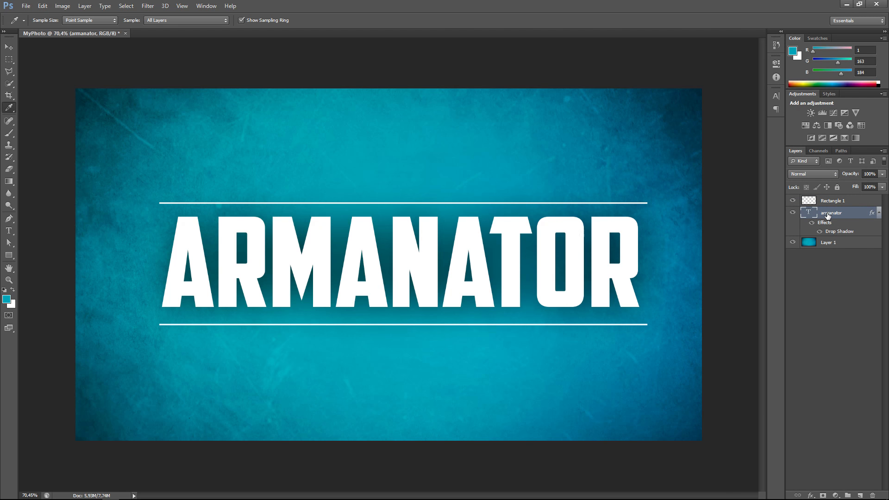
{"action": "right_click", "coordinate": [827, 213]}
{"action": "left_click", "coordinate": [757, 145]}
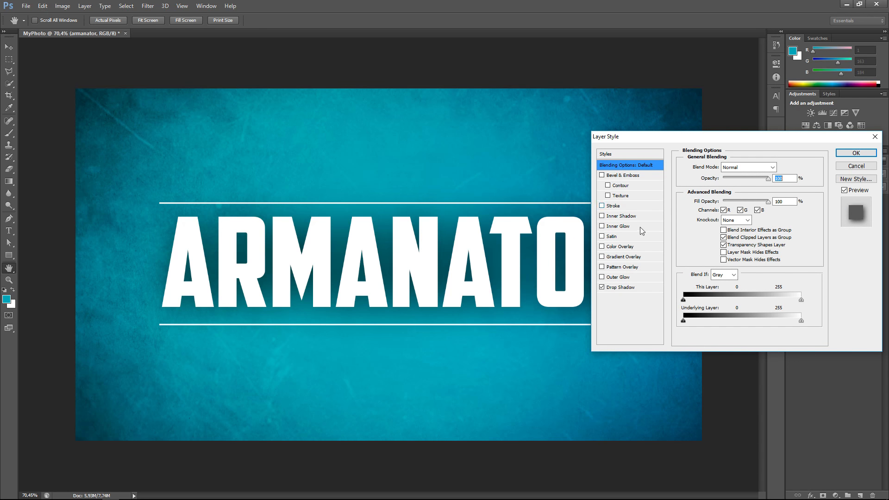
{"action": "left_click", "coordinate": [621, 246]}
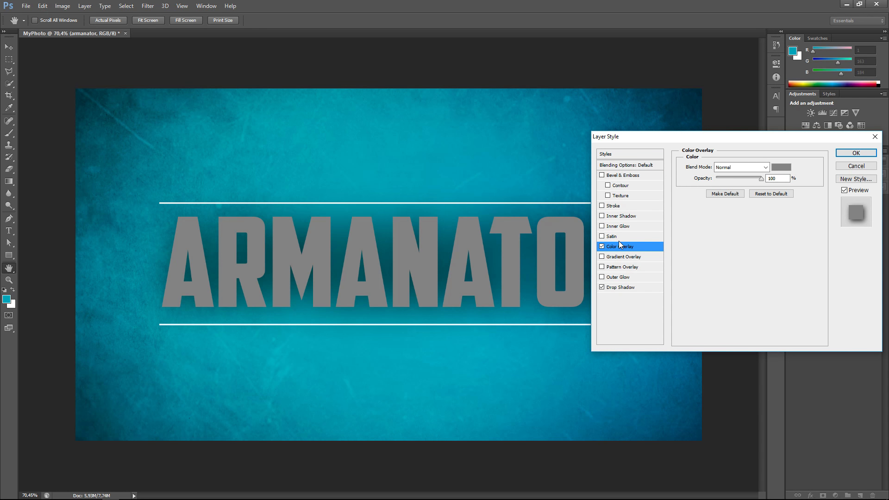
{"action": "left_click", "coordinate": [781, 167]}
{"action": "left_click", "coordinate": [778, 324]}
{"action": "left_click_drag", "start_coordinate": [777, 324], "coordinate": [631, 312]}
{"action": "key", "text": "ctrl+v"}
{"action": "key", "text": "Down"}
{"action": "key", "text": "Down"}
{"action": "key", "text": "Down"}
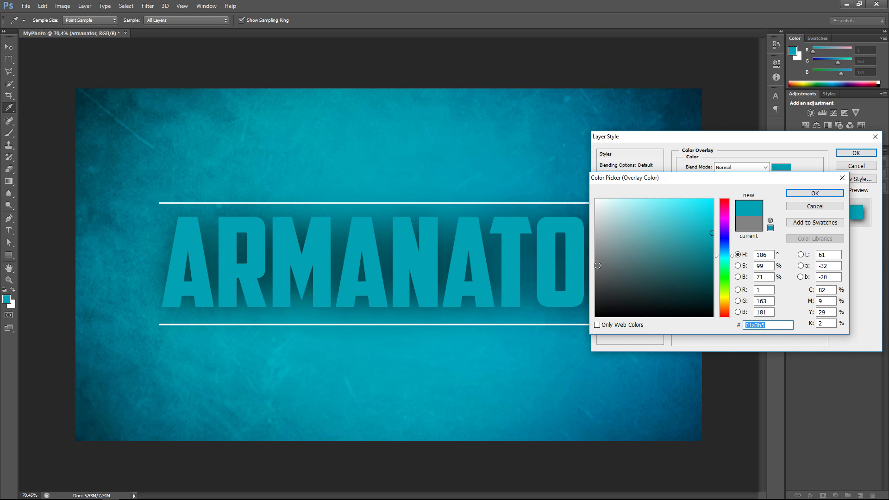
{"action": "left_click", "coordinate": [799, 194]}
Try a white 3 px outside Stroke on the title, and cancel the layer style changes.
{"action": "left_click", "coordinate": [602, 206]}
{"action": "left_click", "coordinate": [614, 206]}
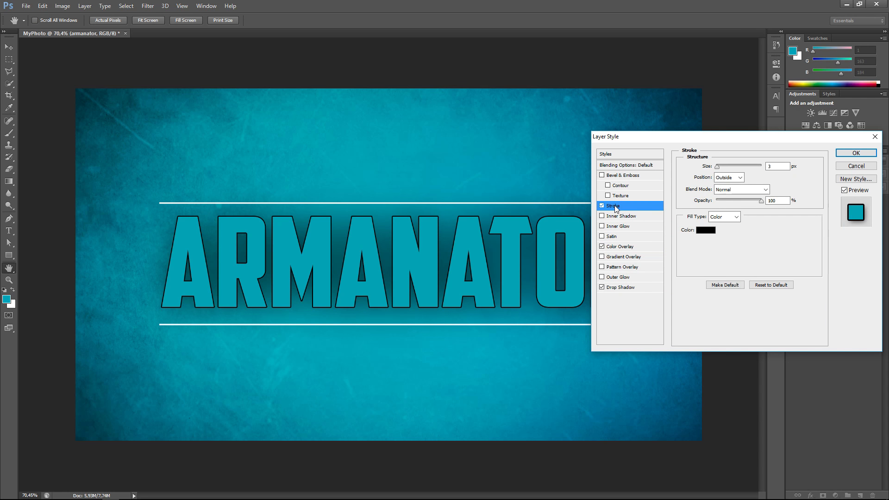
{"action": "left_click", "coordinate": [706, 230]}
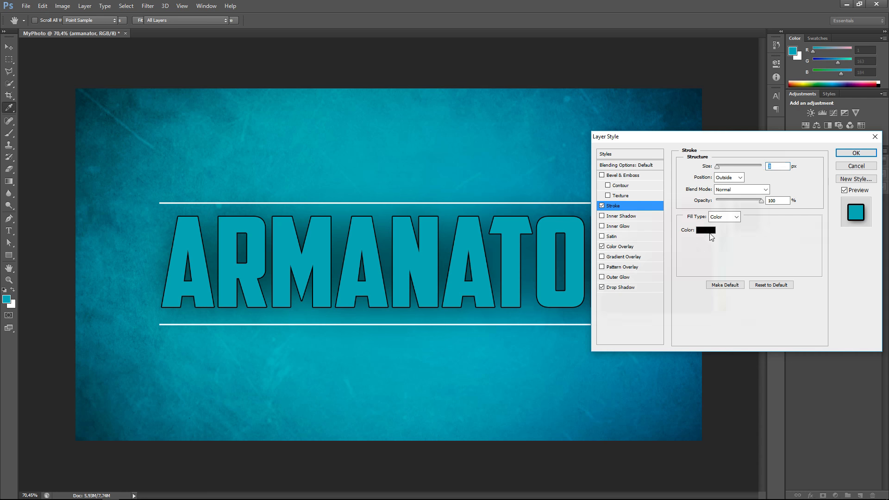
{"action": "left_click", "coordinate": [596, 200]}
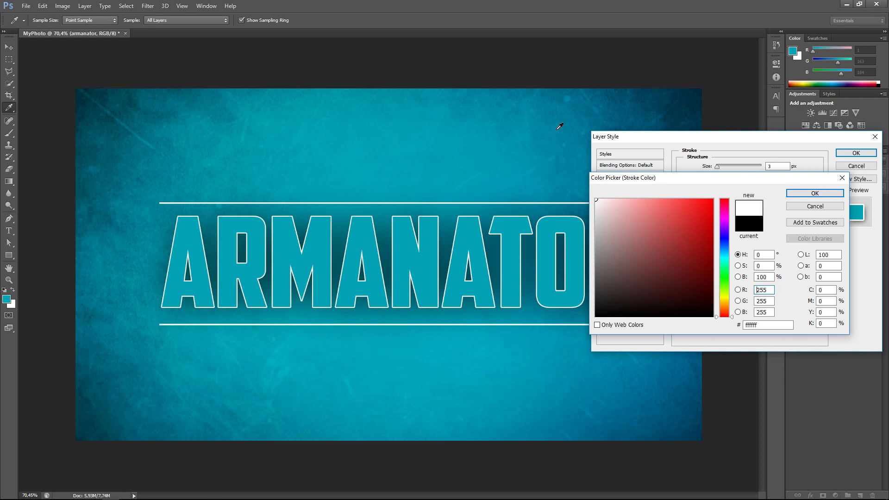
{"action": "left_click", "coordinate": [828, 193]}
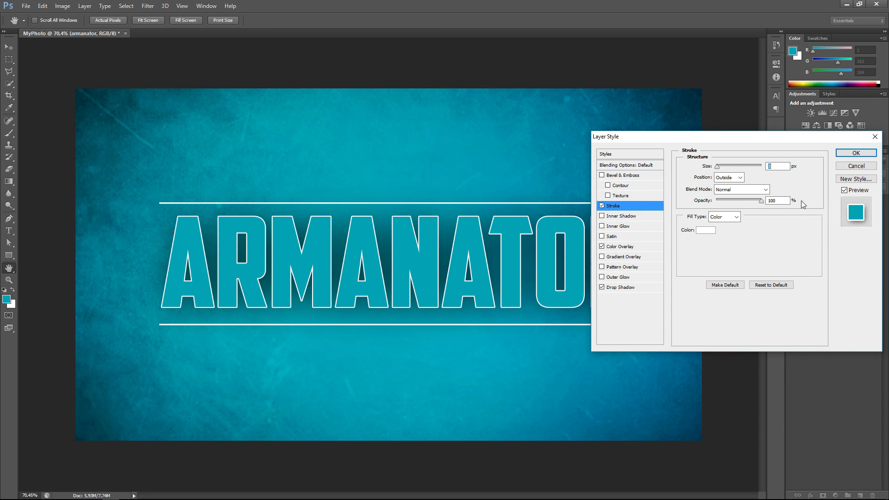
{"action": "left_click", "coordinate": [849, 167]}
Open the PNG with the ARMANATOR helmet artwork from the Pictures folder.
{"action": "scroll", "coordinate": [388, 264], "scroll_direction": "down", "scroll_amount": 5}
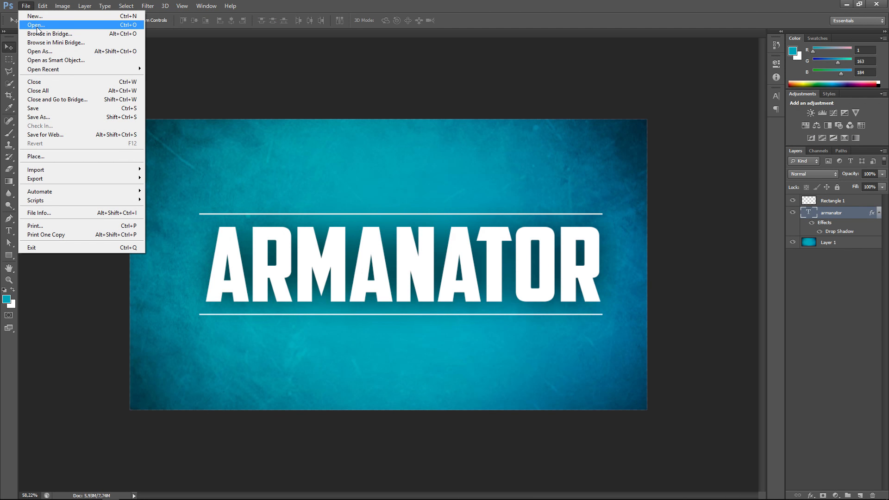
{"action": "left_click", "coordinate": [36, 25]}
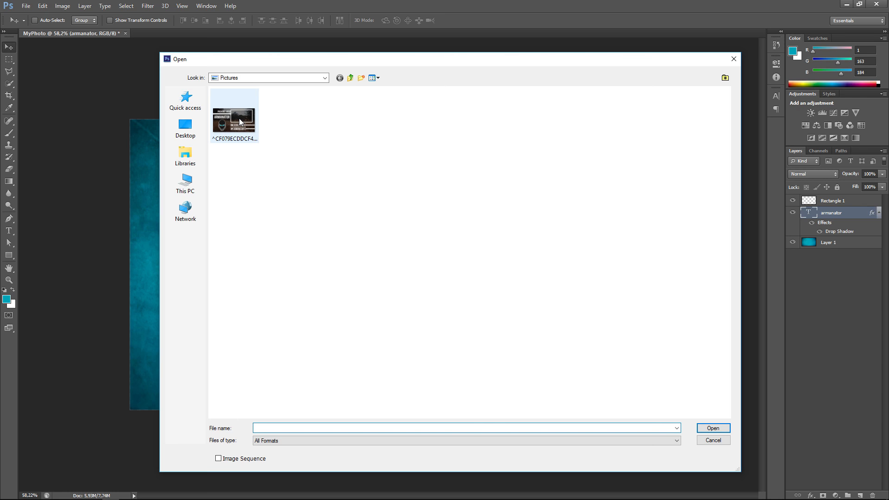
{"action": "double_click", "coordinate": [237, 120]}
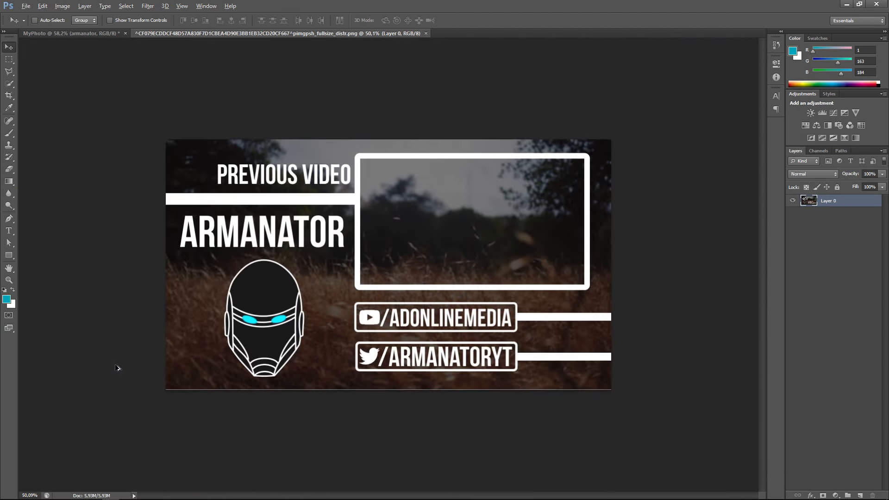
{"action": "scroll", "coordinate": [137, 362], "scroll_direction": "up", "scroll_amount": 11}
{"action": "scroll", "coordinate": [135, 333], "scroll_direction": "down", "scroll_amount": 1}
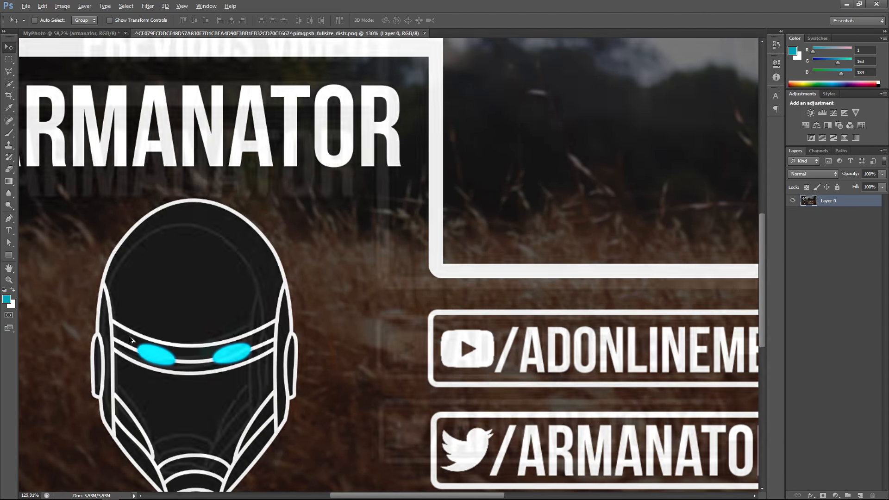
{"action": "scroll", "coordinate": [131, 341], "scroll_direction": "down", "scroll_amount": 11}
{"action": "scroll", "coordinate": [124, 315], "scroll_direction": "up", "scroll_amount": 4}
{"action": "scroll", "coordinate": [50, 115], "scroll_direction": "up", "scroll_amount": 1}
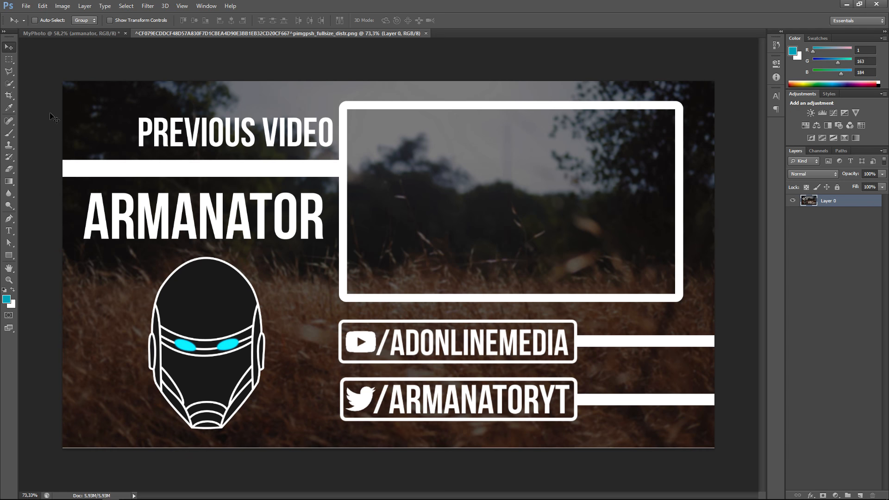
{"action": "scroll", "coordinate": [50, 115], "scroll_direction": "down", "scroll_amount": 2}
{"action": "left_click", "coordinate": [9, 71]}
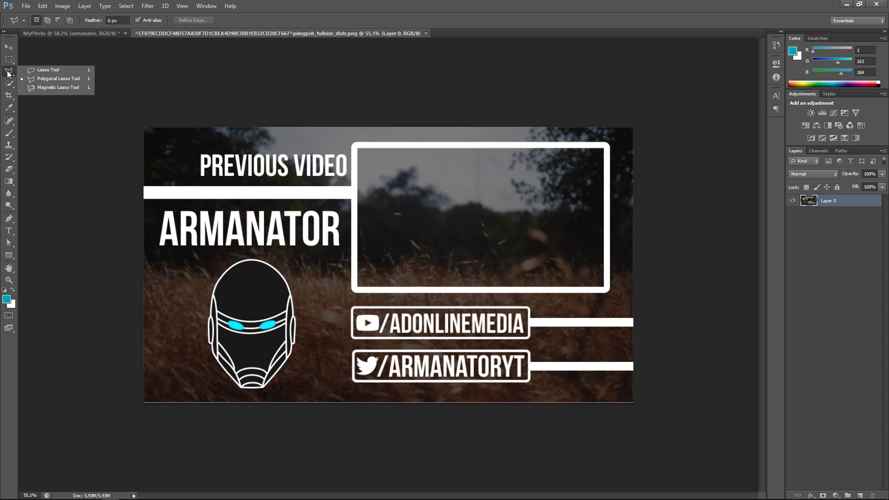
{"action": "left_click", "coordinate": [51, 144]}
{"action": "double_click", "coordinate": [43, 80]}
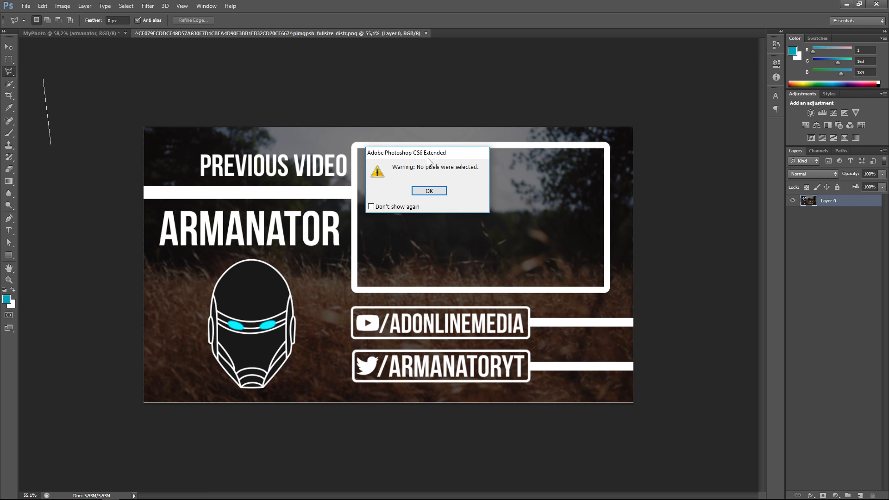
{"action": "left_click", "coordinate": [434, 190]}
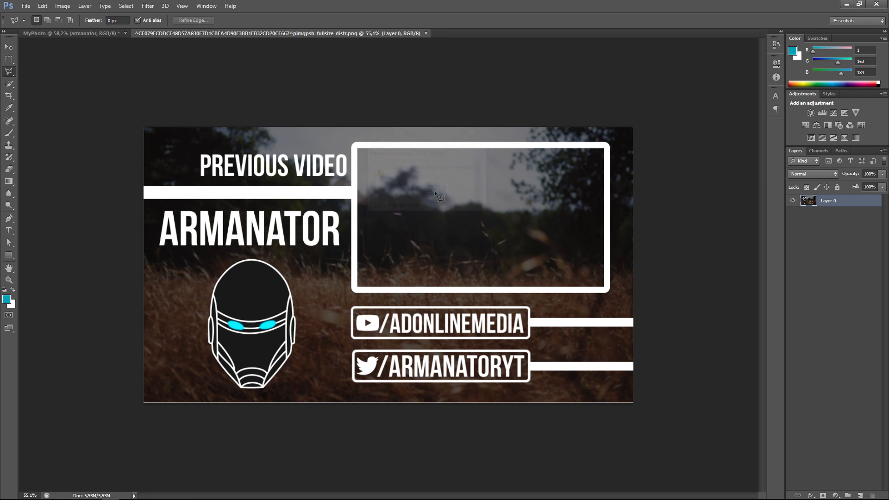
Select the robot helmet by tracing its whole outer contour with the Magnetic Lasso tool.
{"action": "right_click", "coordinate": [8, 72]}
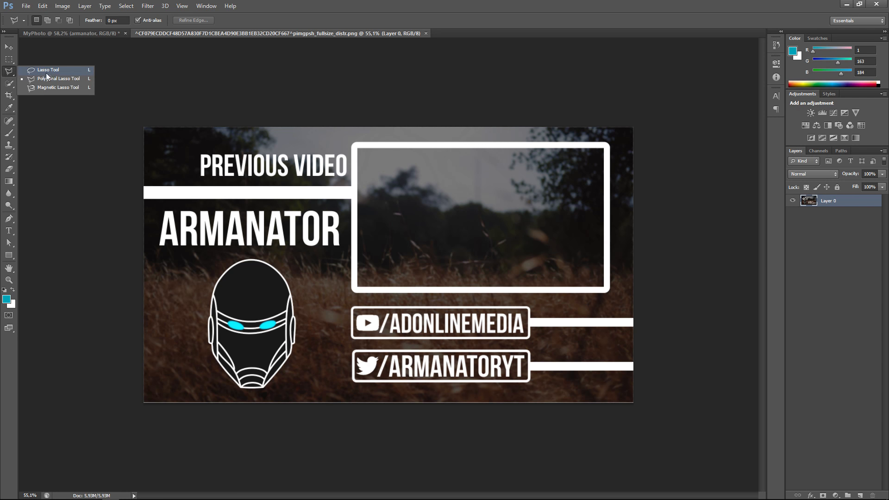
{"action": "left_click", "coordinate": [61, 88]}
{"action": "scroll", "coordinate": [225, 401], "scroll_direction": "up", "scroll_amount": 2}
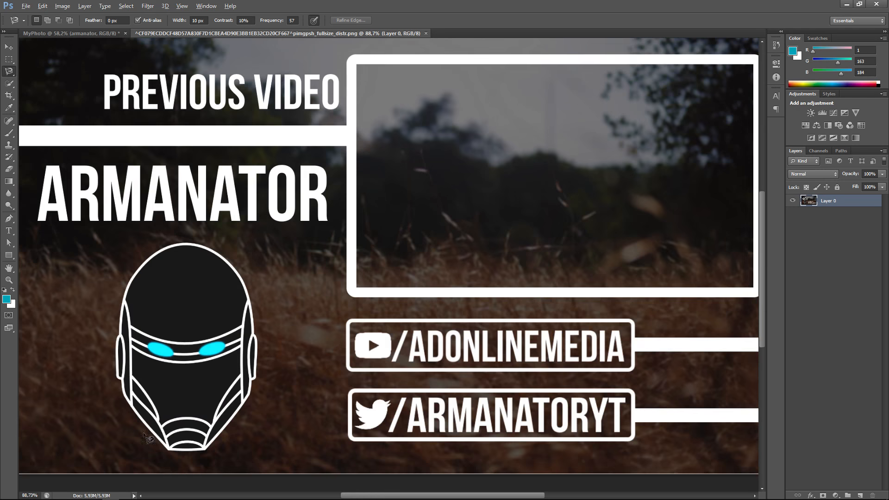
{"action": "scroll", "coordinate": [155, 435], "scroll_direction": "up", "scroll_amount": 4}
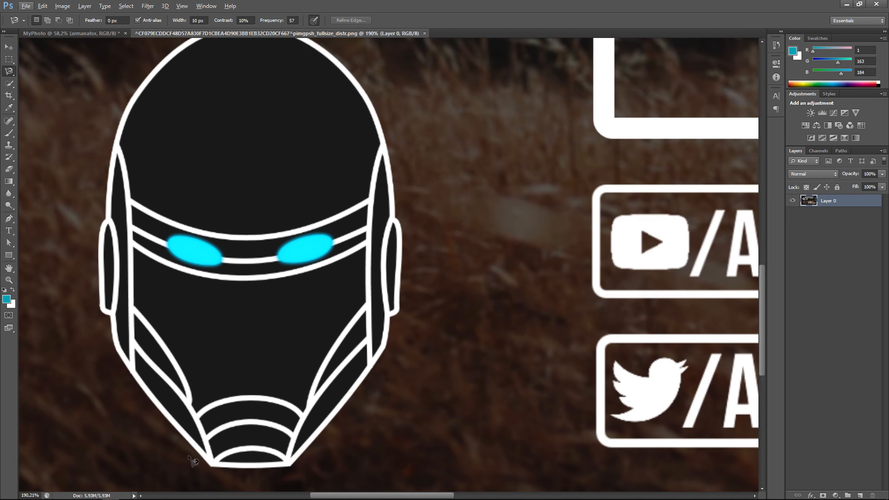
{"action": "scroll", "coordinate": [203, 452], "scroll_direction": "down", "scroll_amount": 1}
{"action": "left_click", "coordinate": [194, 448]}
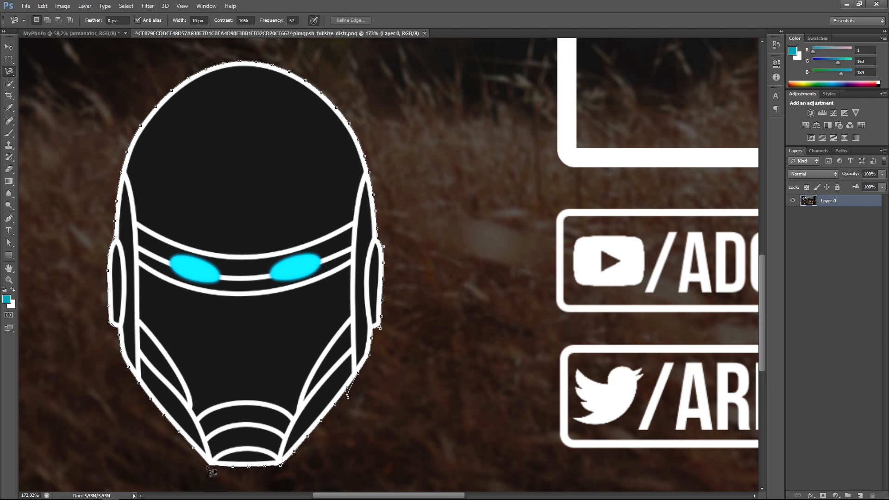
{"action": "left_click", "coordinate": [193, 448]}
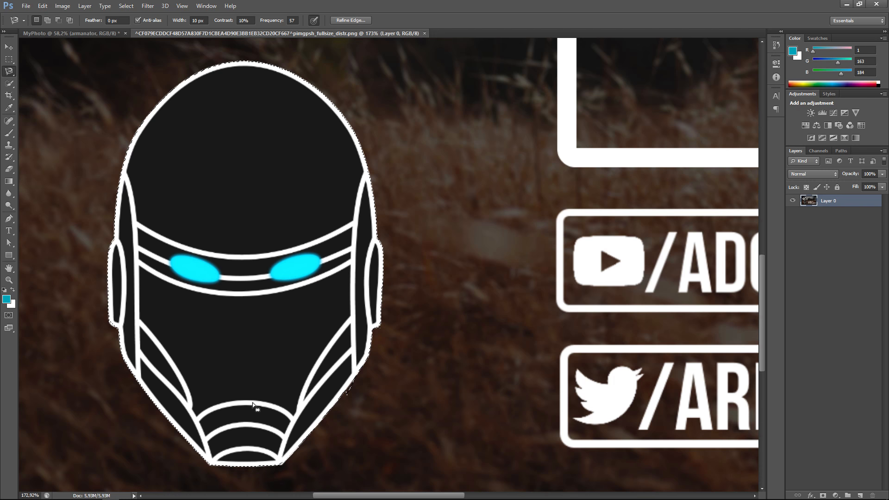
Move the selected helmet cut-out from the PNG into the MyPhoto document as its own layer.
{"action": "scroll", "coordinate": [252, 402], "scroll_direction": "down", "scroll_amount": 3}
{"action": "left_click_drag", "start_coordinate": [237, 350], "coordinate": [420, 312]}
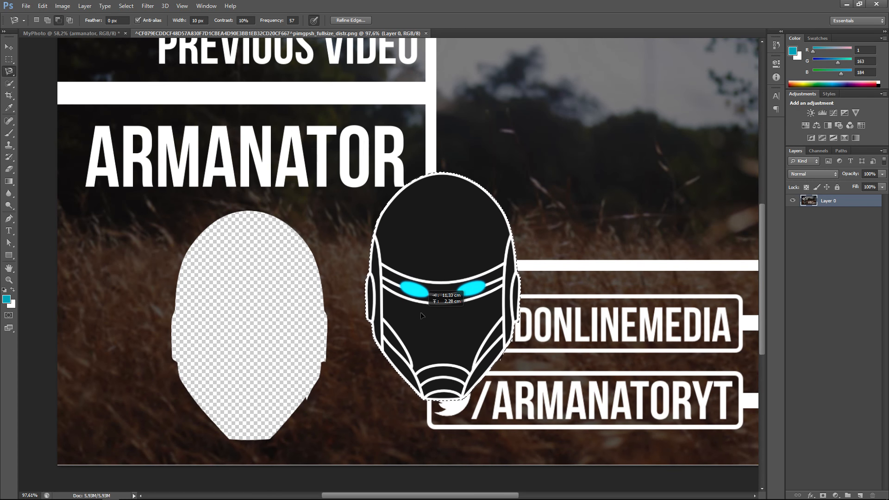
{"action": "scroll", "coordinate": [421, 313], "scroll_direction": "down", "scroll_amount": 2}
{"action": "scroll", "coordinate": [426, 318], "scroll_direction": "down", "scroll_amount": 2}
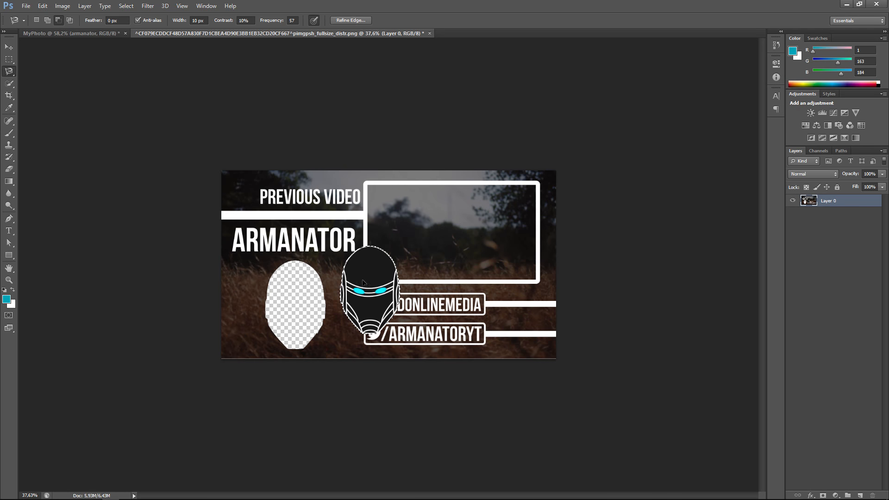
{"action": "left_click_drag", "start_coordinate": [369, 273], "coordinate": [575, 203]}
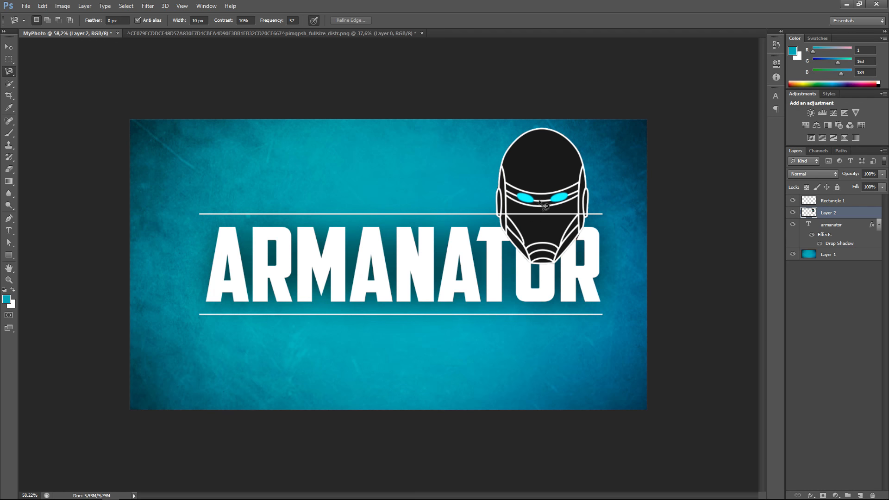
Place the helmet layer above the Rectangle 1 layer and move the helmet down over the lower edge of the title.
{"action": "left_click", "coordinate": [8, 48]}
{"action": "scroll", "coordinate": [573, 206], "scroll_direction": "up", "scroll_amount": 4, "text": "alt"}
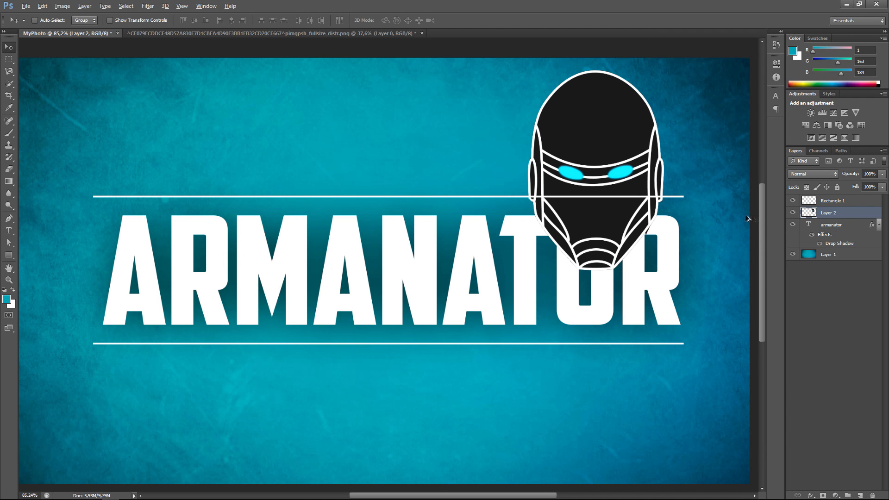
{"action": "left_click_drag", "start_coordinate": [833, 218], "coordinate": [828, 199]}
{"action": "left_click_drag", "start_coordinate": [610, 162], "coordinate": [494, 277]}
{"action": "scroll", "coordinate": [463, 223], "scroll_direction": "down", "scroll_amount": 9}
{"action": "scroll", "coordinate": [442, 262], "scroll_direction": "up", "scroll_amount": 5}
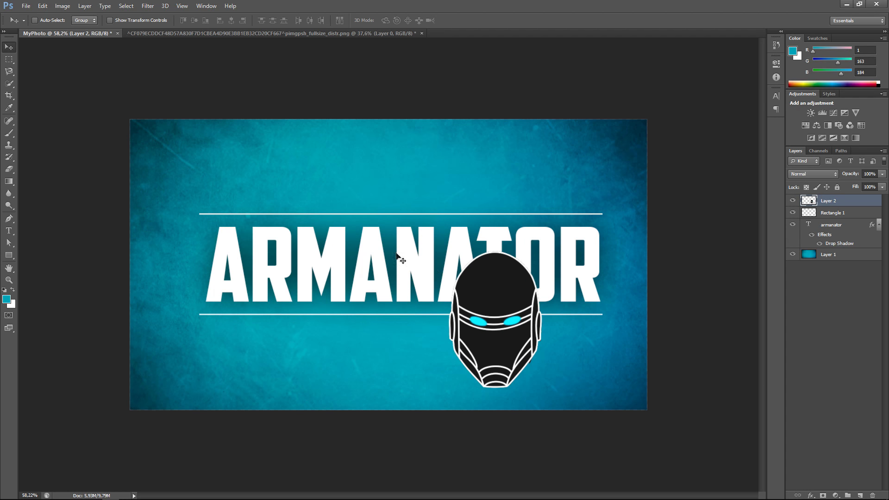
Scale the ARMANATOR title and its frame lines together to about 55% and place them in the image's left half.
{"action": "left_click", "coordinate": [399, 254], "text": "ctrl"}
{"action": "left_click", "coordinate": [822, 215], "text": "shift"}
{"action": "key", "text": "ctrl+t"}
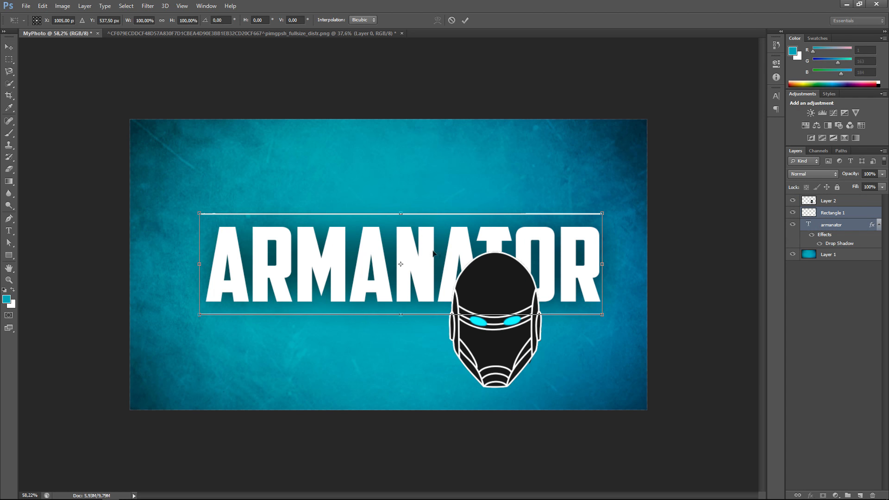
{"action": "left_click_drag", "start_coordinate": [601, 214], "coordinate": [420, 258]}
{"action": "left_click_drag", "start_coordinate": [310, 286], "coordinate": [264, 243]}
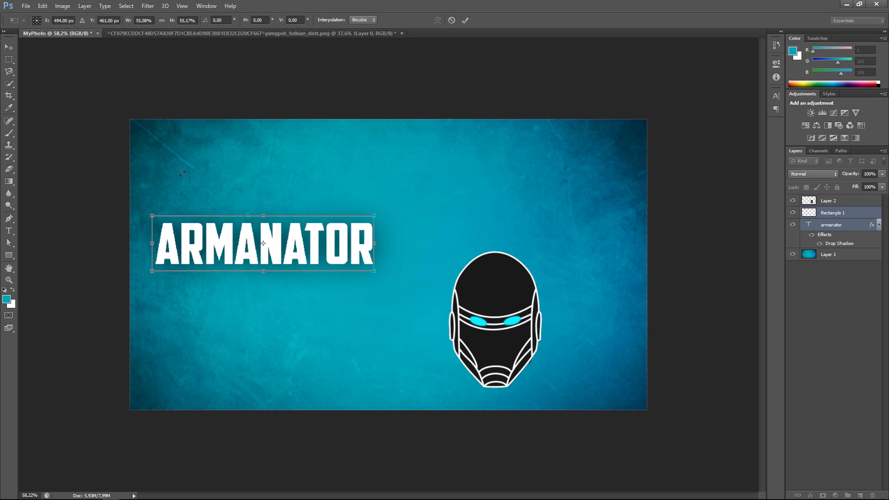
{"action": "left_click", "coordinate": [9, 48]}
{"action": "left_click", "coordinate": [409, 193]}
Enlarge the helmet to about 173% and place it in the right half of the image, vertically centred.
{"action": "left_click_drag", "start_coordinate": [500, 342], "coordinate": [593, 368]}
{"action": "key", "text": "ctrl+t"}
{"action": "left_click_drag", "start_coordinate": [545, 294], "coordinate": [566, 306]}
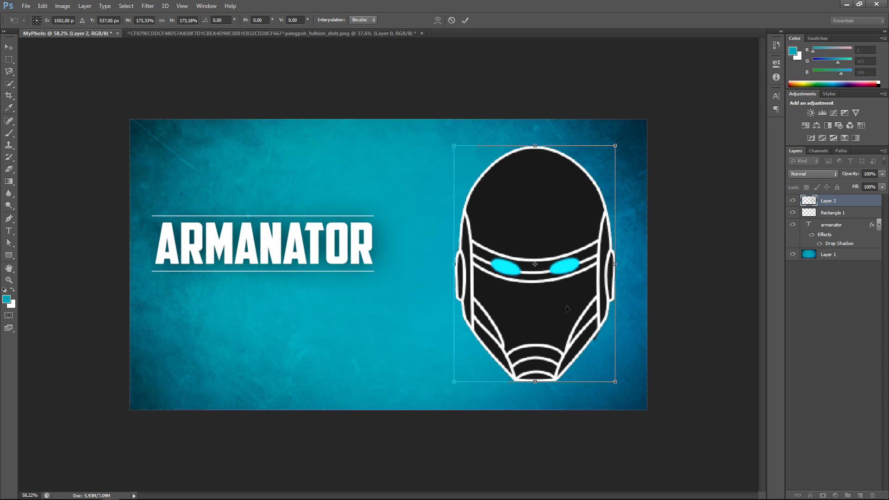
{"action": "left_click", "coordinate": [9, 48]}
{"action": "left_click", "coordinate": [410, 193]}
Try to enlarge the ARMANATOR text alone, without its frame lines, and undo the scaling.
{"action": "left_click", "coordinate": [281, 236], "text": "ctrl"}
{"action": "key", "text": "ctrl+t"}
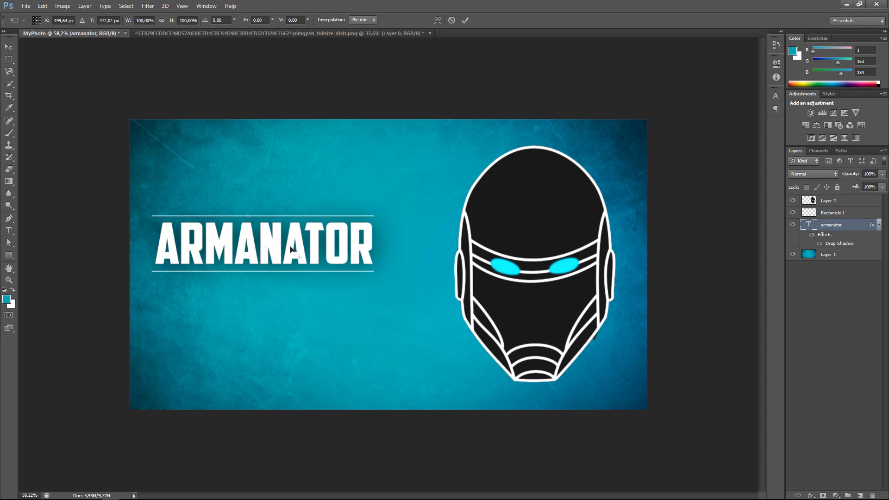
{"action": "left_click_drag", "start_coordinate": [374, 278], "coordinate": [487, 349]}
{"action": "left_click_drag", "start_coordinate": [369, 268], "coordinate": [347, 276]}
{"action": "key", "text": "ctrl+z"}
{"action": "left_click", "coordinate": [5, 48]}
{"action": "key", "text": "Return"}
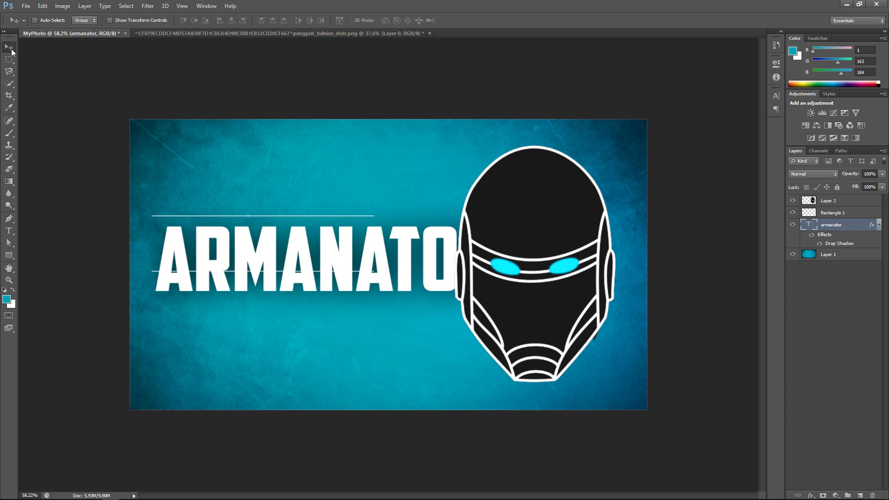
{"action": "key", "text": "ctrl+z"}
Scale the title and its frame lines together to about 139% so they fill the space beside the helmet.
{"action": "left_click", "coordinate": [820, 213], "text": "shift"}
{"action": "left_click", "coordinate": [792, 201]}
{"action": "left_click", "coordinate": [792, 201]}
{"action": "left_click", "coordinate": [836, 214]}
{"action": "left_click", "coordinate": [837, 226], "text": "shift"}
{"action": "key", "text": "ctrl+t"}
{"action": "mouse_move", "coordinate": [374, 272]}
{"action": "left_mouse_down"}
{"action": "mouse_move", "coordinate": [441, 302]}
{"action": "mouse_move", "coordinate": [420, 307]}
{"action": "mouse_move", "coordinate": [453, 330]}
{"action": "mouse_move", "coordinate": [366, 273]}
{"action": "mouse_move", "coordinate": [373, 265]}
{"action": "left_mouse_up"}
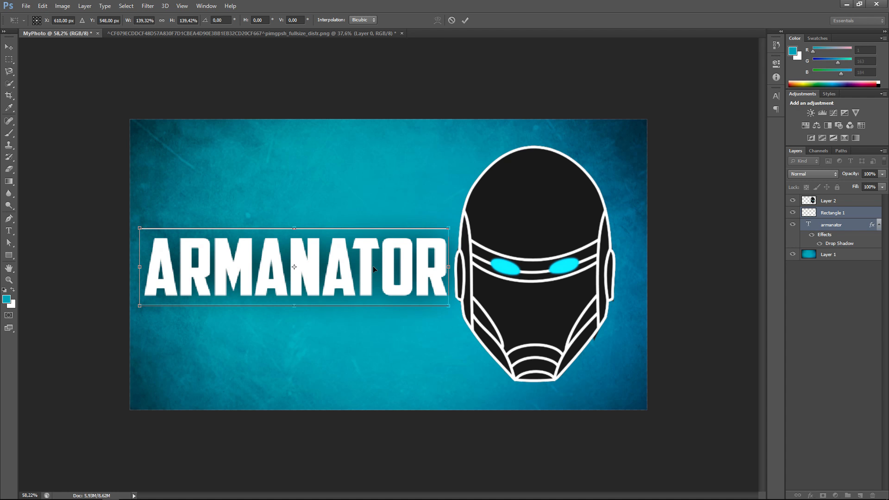
{"action": "left_click", "coordinate": [9, 47]}
{"action": "key", "text": "Return"}
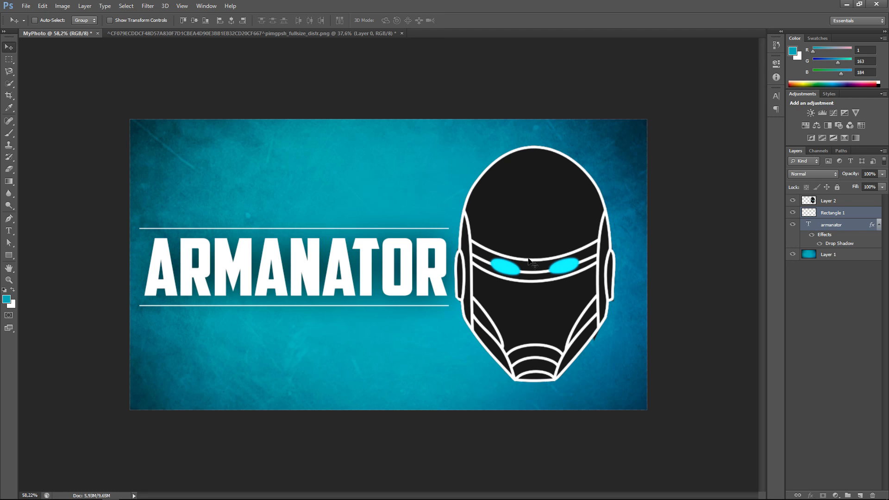
Shrink the helmet slightly and shift it up and further toward the image's right edge.
{"action": "left_click_drag", "start_coordinate": [528, 262], "coordinate": [540, 253]}
{"action": "key", "text": "ctrl+t"}
{"action": "left_click_drag", "start_coordinate": [467, 138], "coordinate": [483, 159]}
{"action": "left_click_drag", "start_coordinate": [528, 245], "coordinate": [533, 231]}
{"action": "key", "text": "Return"}
Try scaling only the armanator text layer to about 107%, and discard the transformation.
{"action": "left_click", "coordinate": [306, 283]}
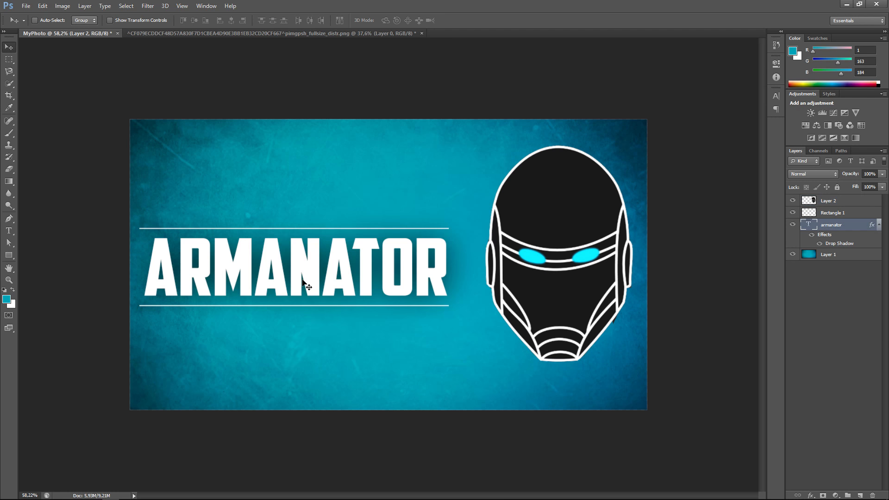
{"action": "key", "text": "ctrl+t"}
{"action": "left_click_drag", "start_coordinate": [449, 314], "coordinate": [470, 322]}
{"action": "left_click_drag", "start_coordinate": [409, 280], "coordinate": [401, 278]}
{"action": "key", "text": "ctrl+z"}
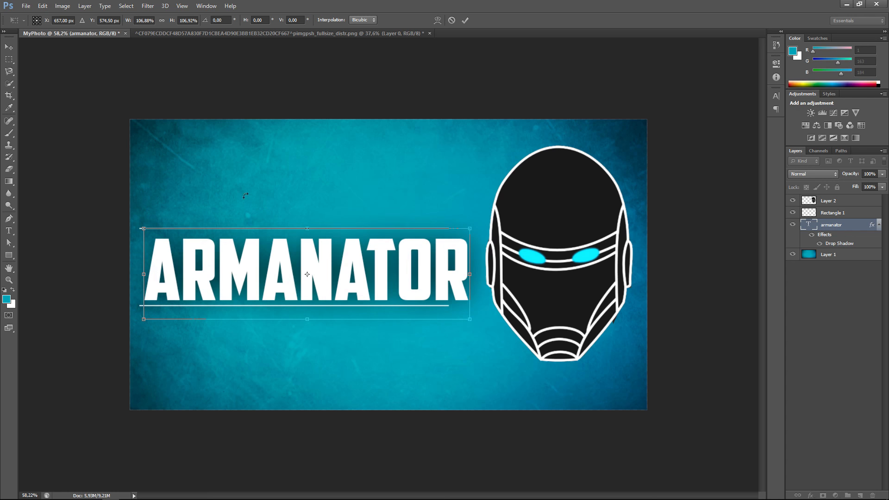
{"action": "left_click_drag", "start_coordinate": [5, 38], "coordinate": [7, 43]}
{"action": "left_click", "coordinate": [473, 191]}
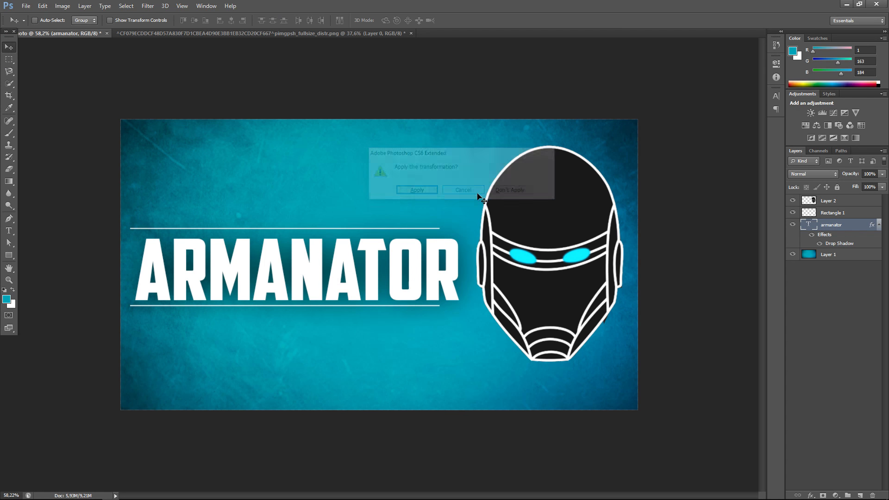
Scale the Rectangle 1 lines and the armanator title together to about 107%.
{"action": "left_click", "coordinate": [832, 212]}
{"action": "left_click", "coordinate": [833, 225], "text": "shift"}
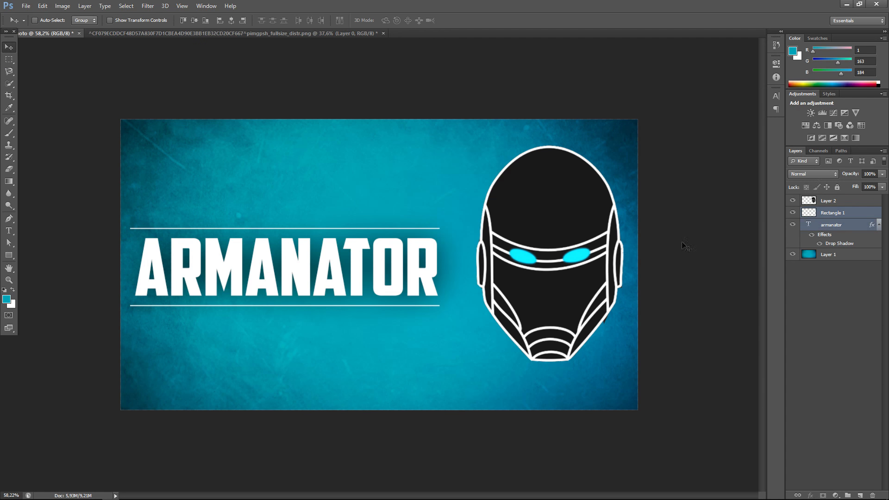
{"action": "key", "text": "ctrl+t"}
{"action": "left_click_drag", "start_coordinate": [396, 290], "coordinate": [396, 290]}
{"action": "left_click", "coordinate": [8, 48]}
{"action": "left_click", "coordinate": [397, 193]}
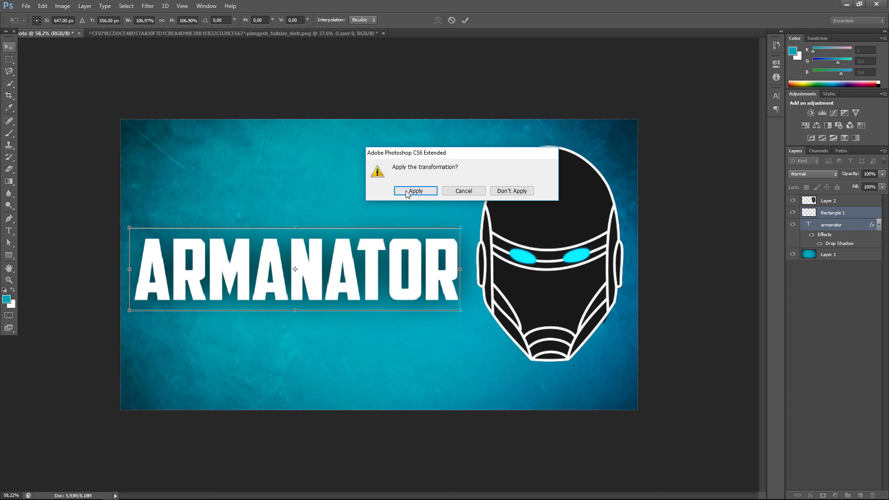
Try an Arc text warp with a +5% bend on the ARMANATOR title, and cancel it.
{"action": "left_click", "coordinate": [9, 230]}
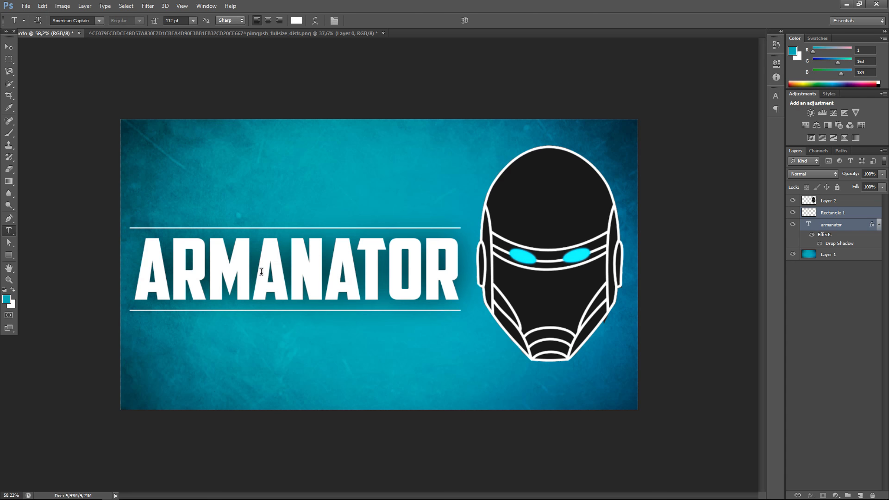
{"action": "left_click", "coordinate": [261, 271]}
{"action": "left_click", "coordinate": [314, 22]}
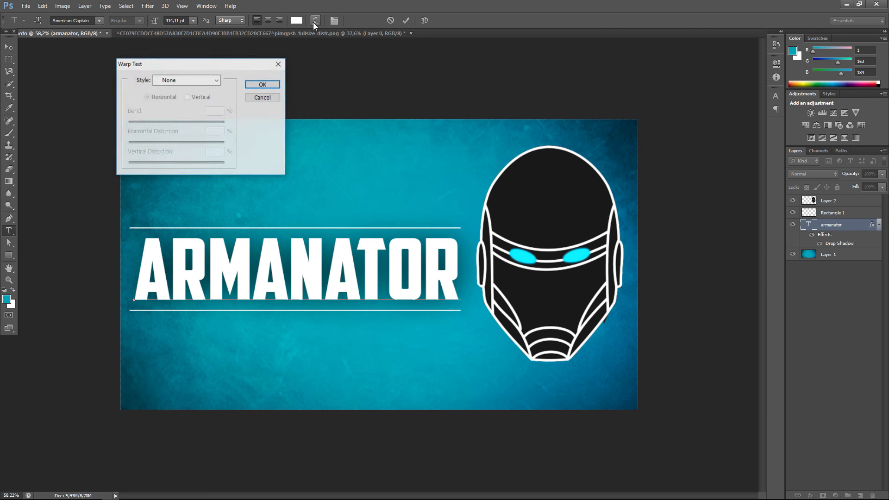
{"action": "left_click", "coordinate": [180, 80]}
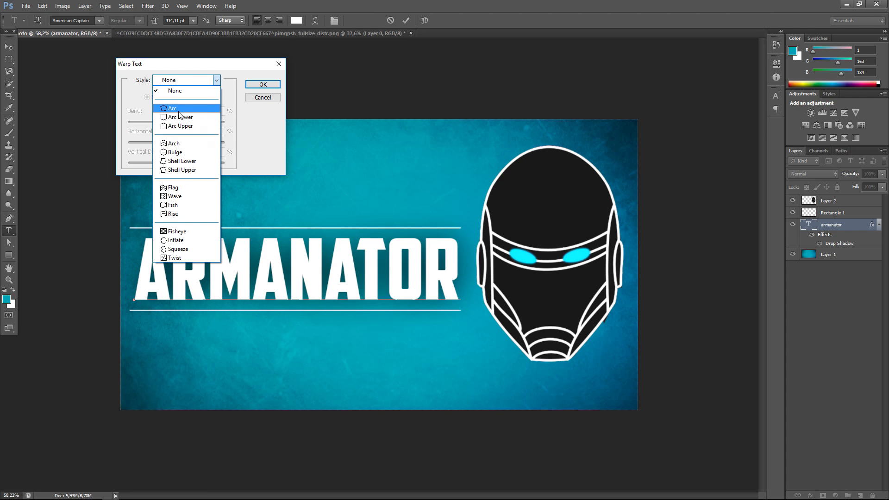
{"action": "left_click", "coordinate": [179, 108]}
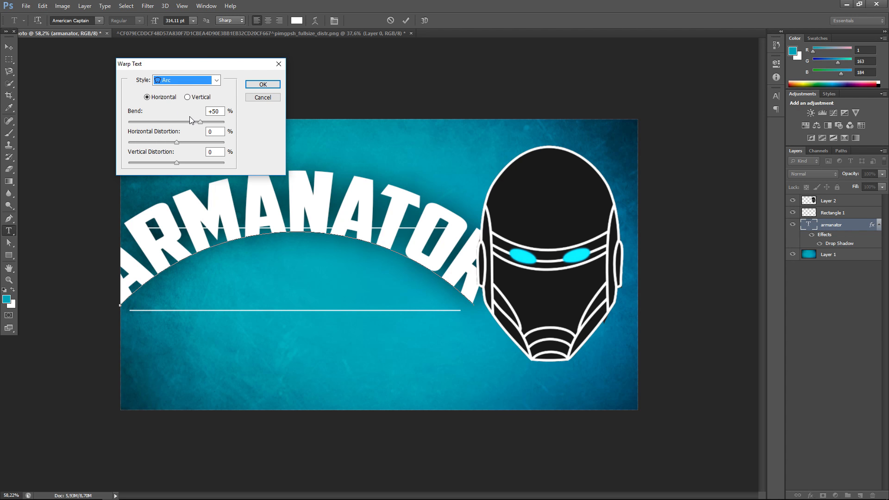
{"action": "left_click_drag", "start_coordinate": [200, 123], "coordinate": [177, 124]}
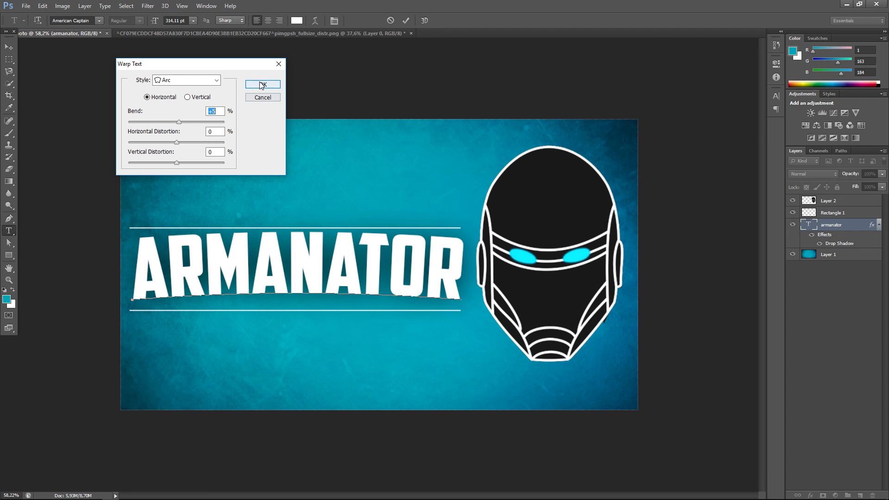
{"action": "left_click", "coordinate": [262, 98]}
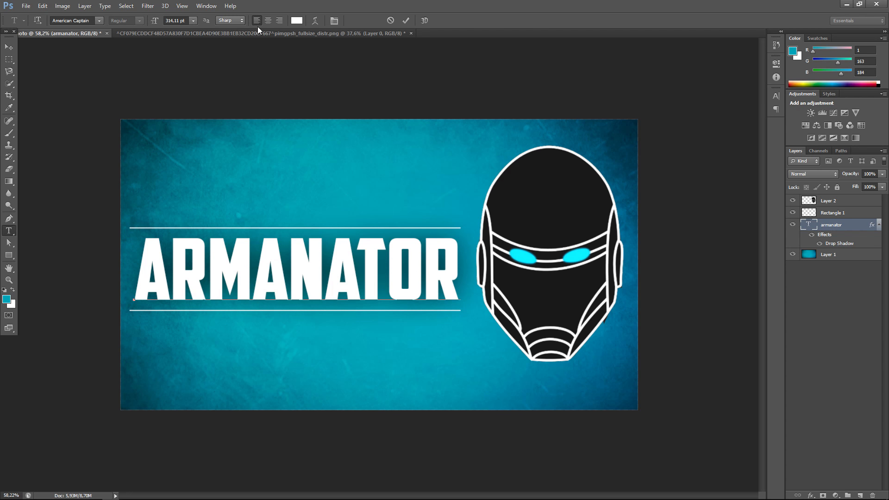
Warp the ARMANATOR title with a horizontal Arc style at +6% bend and no horizontal or vertical distortion.
{"action": "left_click", "coordinate": [313, 20]}
{"action": "left_click", "coordinate": [191, 81]}
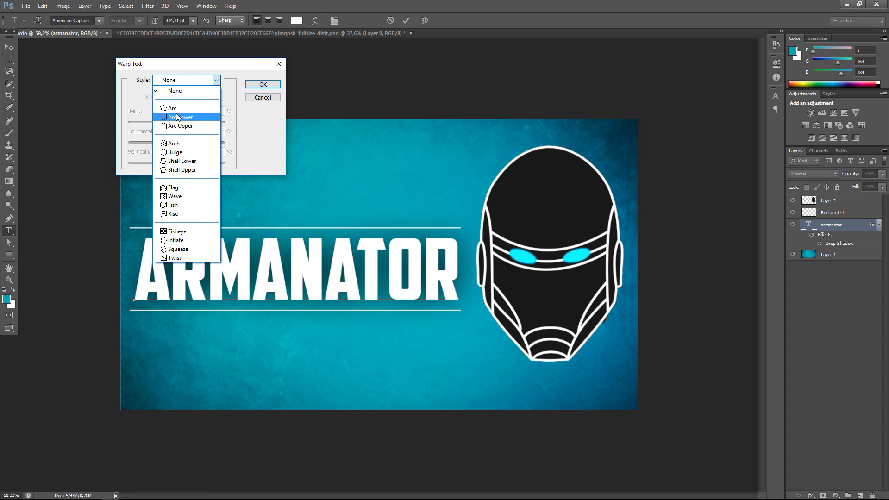
{"action": "left_click", "coordinate": [179, 123]}
{"action": "left_click", "coordinate": [187, 81]}
{"action": "left_click", "coordinate": [183, 108]}
{"action": "left_click_drag", "start_coordinate": [189, 123], "coordinate": [176, 164]}
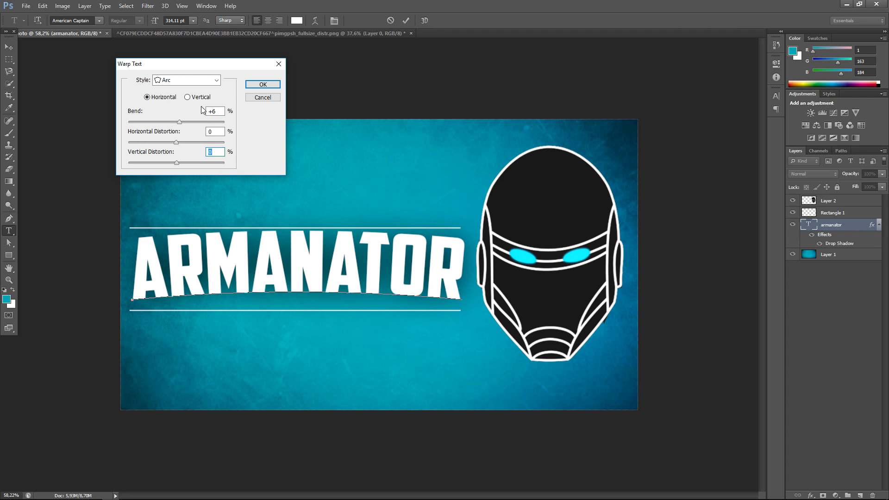
{"action": "left_click", "coordinate": [261, 84]}
{"action": "left_click", "coordinate": [9, 47]}
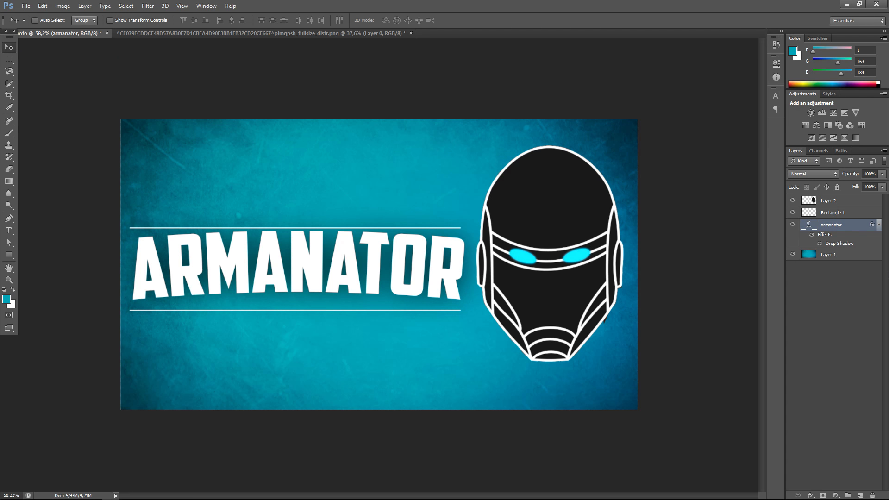
Copy the drop shadow layer style from the armanator title to the Rectangle 1 layer.
{"action": "right_click", "coordinate": [829, 226]}
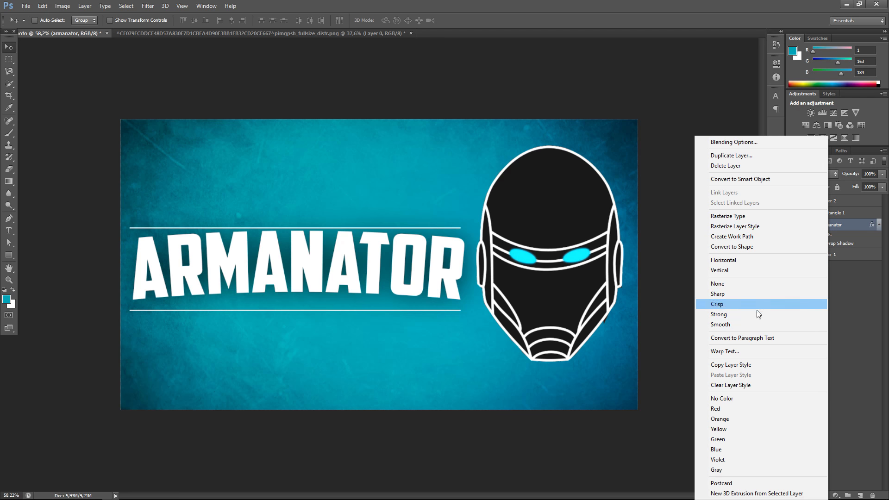
{"action": "left_click", "coordinate": [765, 364]}
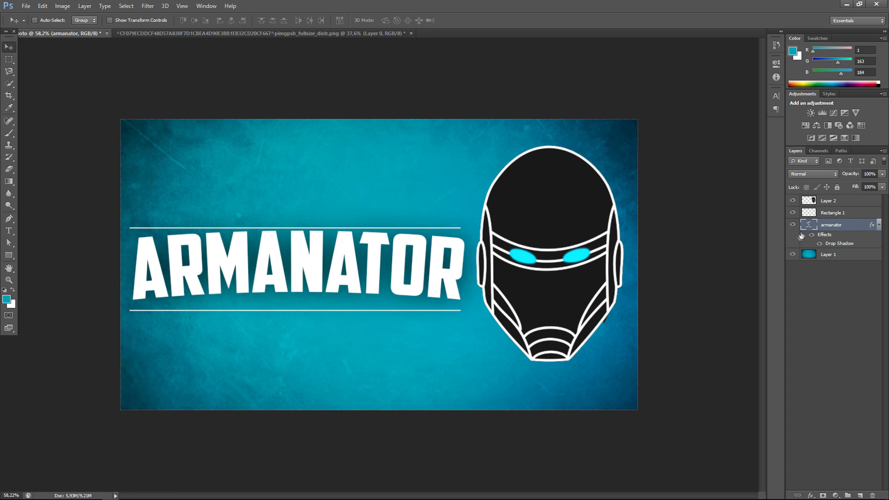
{"action": "right_click", "coordinate": [831, 212]}
{"action": "left_click", "coordinate": [757, 307]}
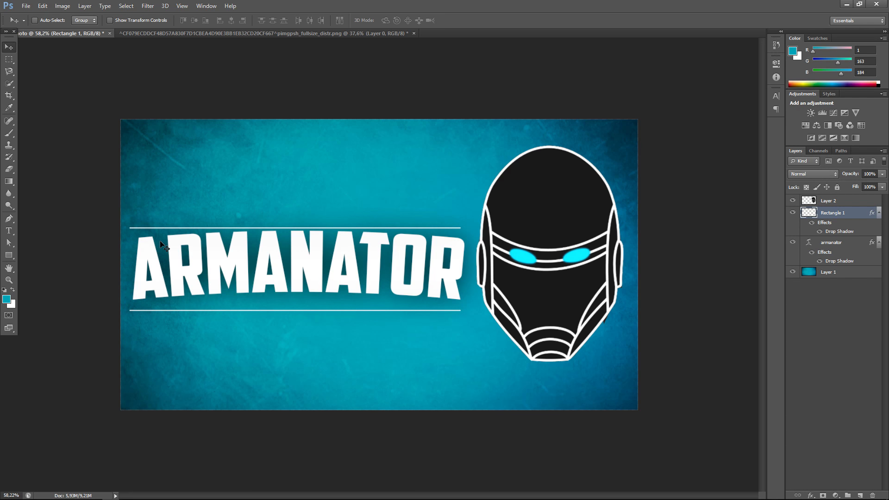
Shift the frame lines slightly upward around the warped title, and hide the Rectangle 1 layer.
{"action": "left_click_drag", "start_coordinate": [263, 273], "coordinate": [267, 267]}
{"action": "left_click", "coordinate": [9, 230]}
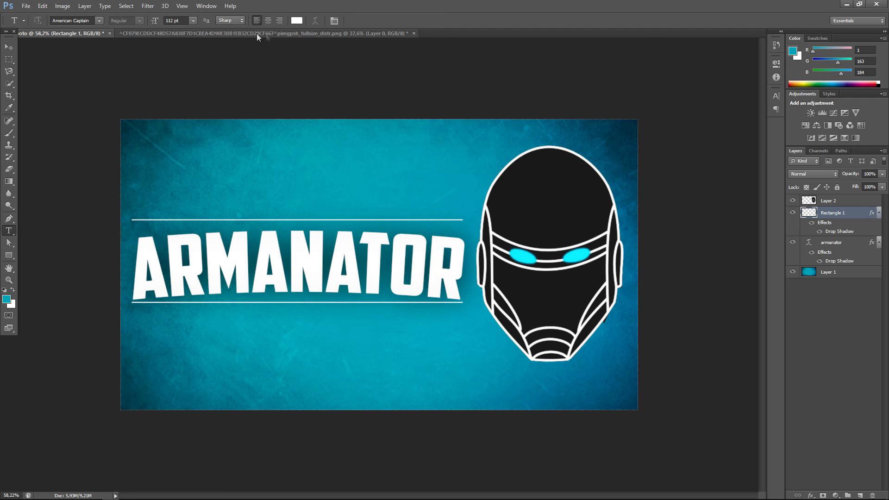
{"action": "left_click", "coordinate": [6, 45]}
{"action": "left_click", "coordinate": [792, 212]}
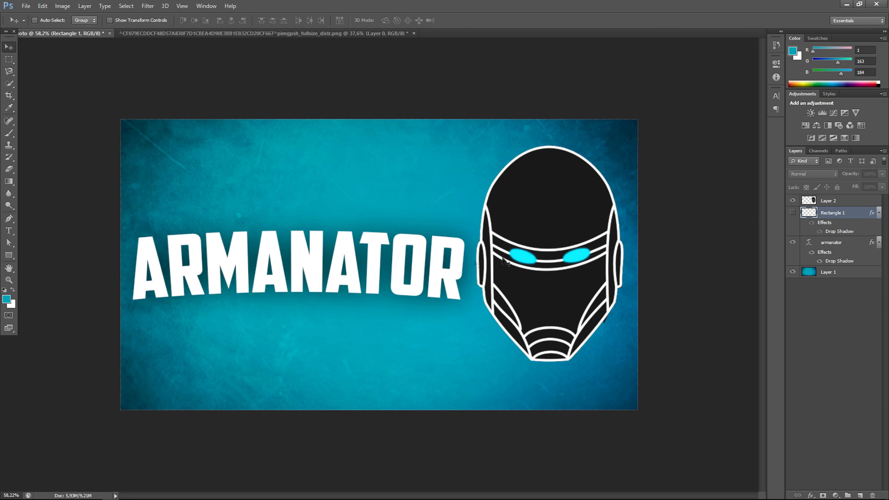
{"action": "left_click_drag", "start_coordinate": [295, 279], "coordinate": [288, 285]}
{"action": "left_click", "coordinate": [8, 230]}
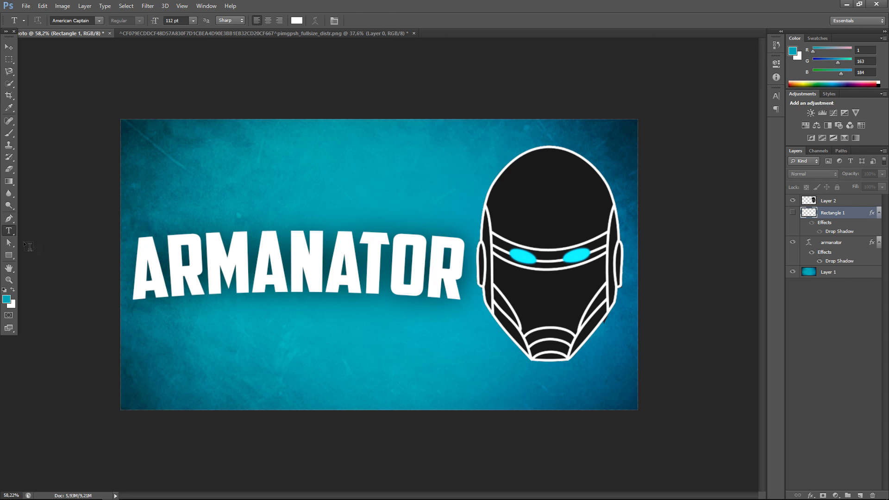
{"action": "left_click", "coordinate": [159, 334]}
{"action": "type", "text": "www.youtube.com"}
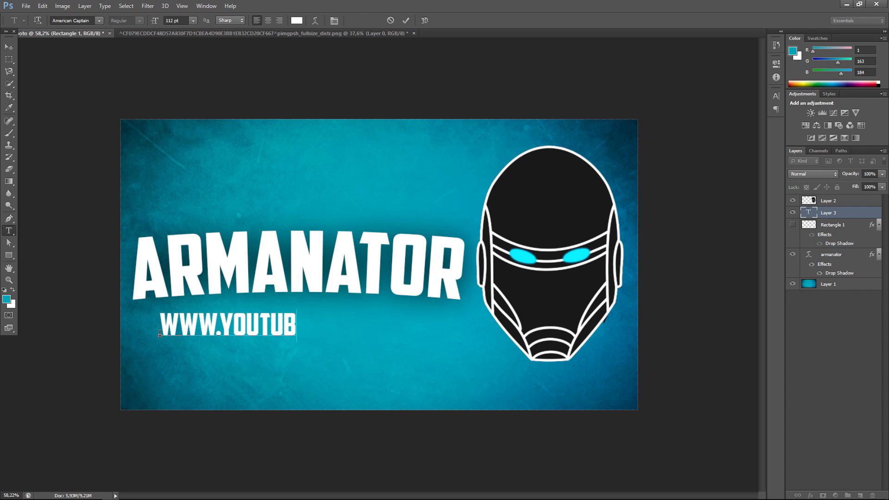
{"action": "type", "text": "&c"}
{"action": "key", "text": "BackSpace"}
{"action": "key", "text": "BackSpace"}
{"action": "type", "text": "/c/"}
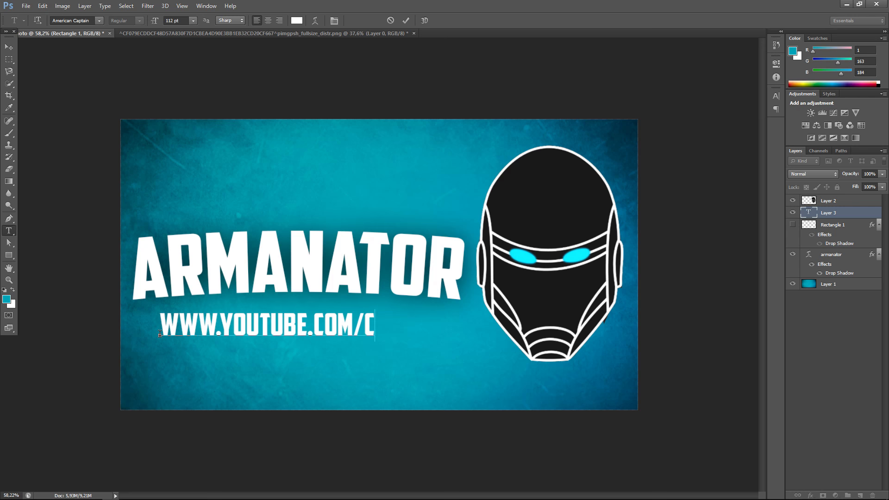
{"action": "type", "text": "armanator"}
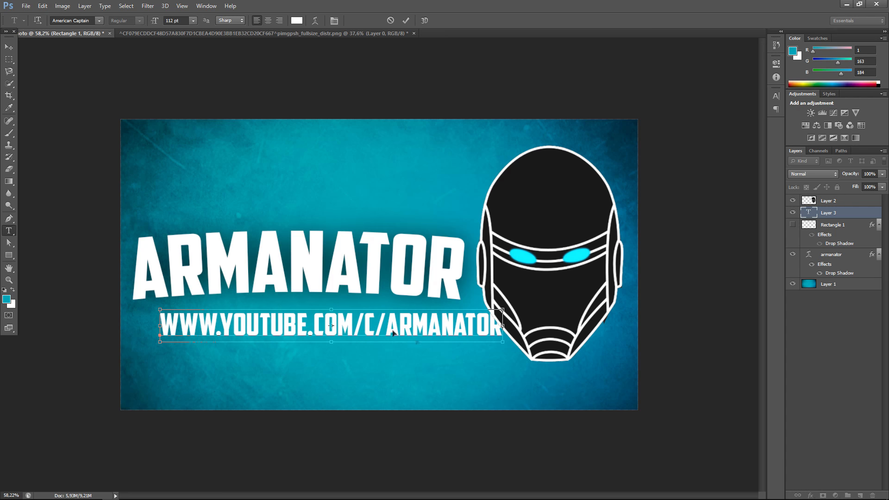
Scale the YouTube address text down to about 80.23 pt and position it centred just below the ARMANATOR title.
{"action": "left_click_drag", "start_coordinate": [500, 346], "coordinate": [400, 335]}
{"action": "left_click_drag", "start_coordinate": [293, 324], "coordinate": [317, 308]}
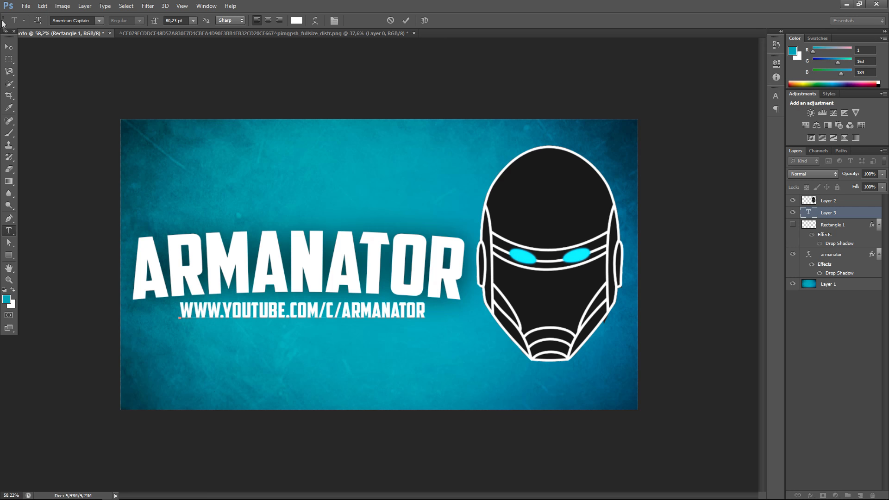
{"action": "left_click", "coordinate": [9, 46]}
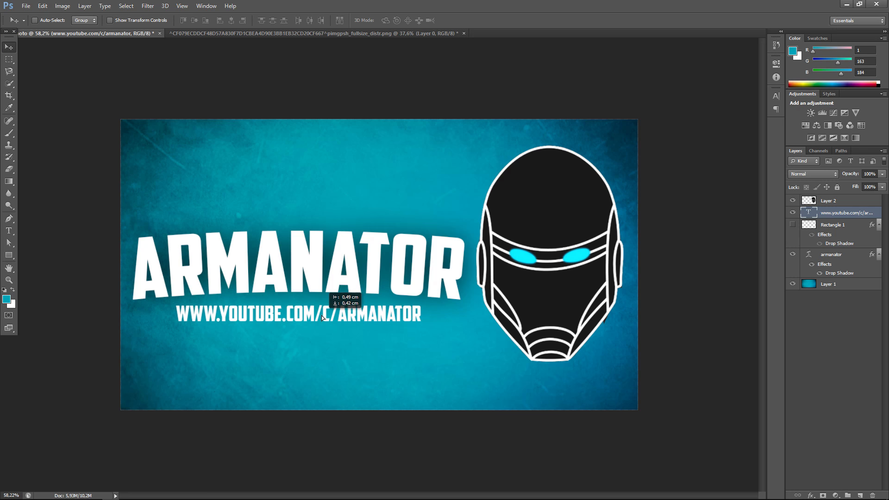
Copy the drop shadow layer style from the armanator title to the YouTube address text layer.
{"action": "scroll", "coordinate": [321, 315], "scroll_direction": "down", "scroll_amount": 5}
{"action": "scroll", "coordinate": [341, 338], "scroll_direction": "up", "scroll_amount": 5}
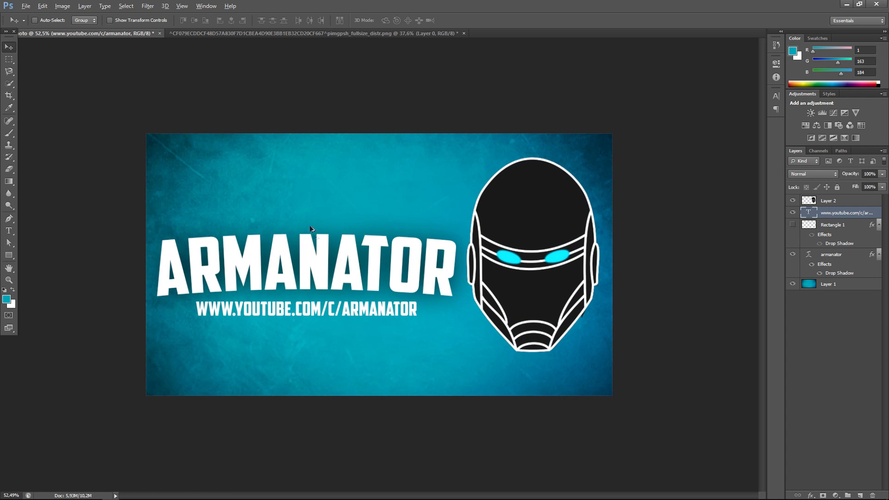
{"action": "scroll", "coordinate": [299, 285], "scroll_direction": "up", "scroll_amount": 2}
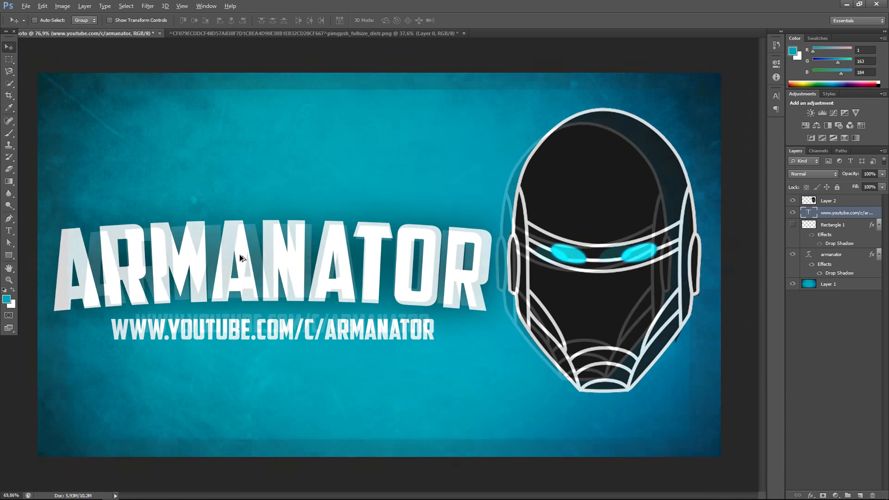
{"action": "scroll", "coordinate": [240, 254], "scroll_direction": "down", "scroll_amount": 2}
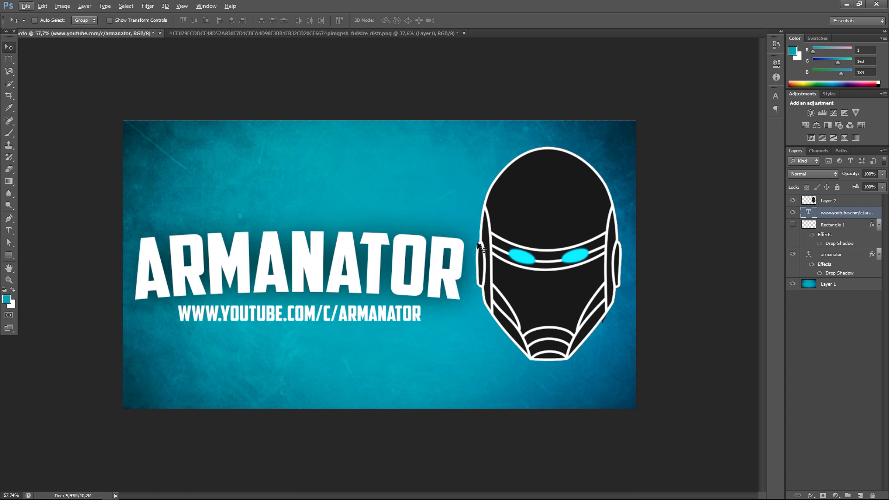
{"action": "right_click", "coordinate": [837, 258]}
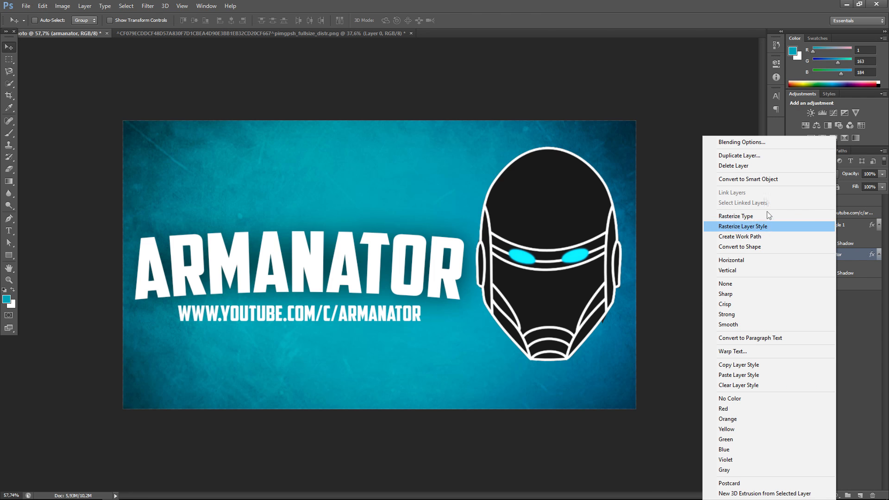
{"action": "left_click", "coordinate": [740, 364]}
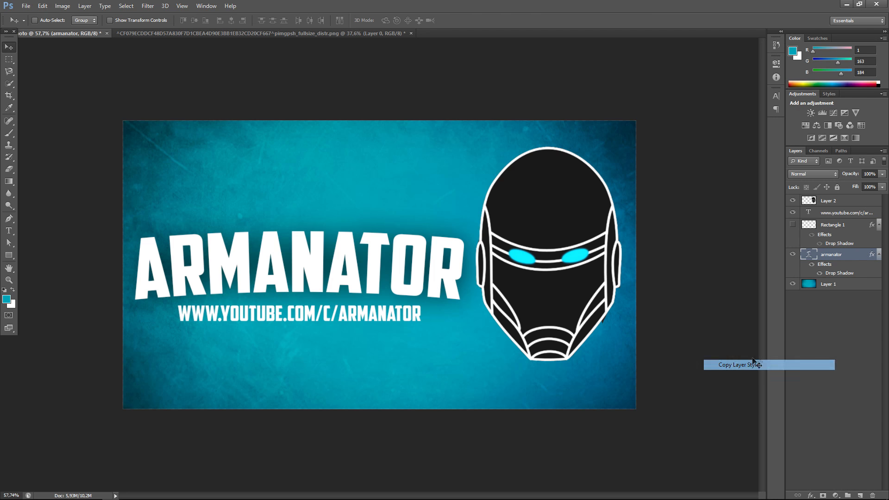
{"action": "right_click", "coordinate": [839, 219]}
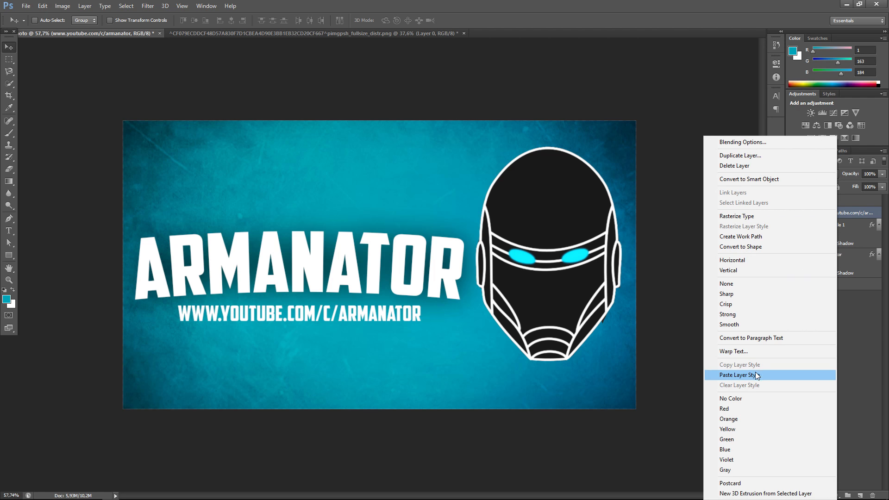
{"action": "left_click", "coordinate": [782, 370]}
{"action": "scroll", "coordinate": [319, 351], "scroll_direction": "up", "scroll_amount": 5}
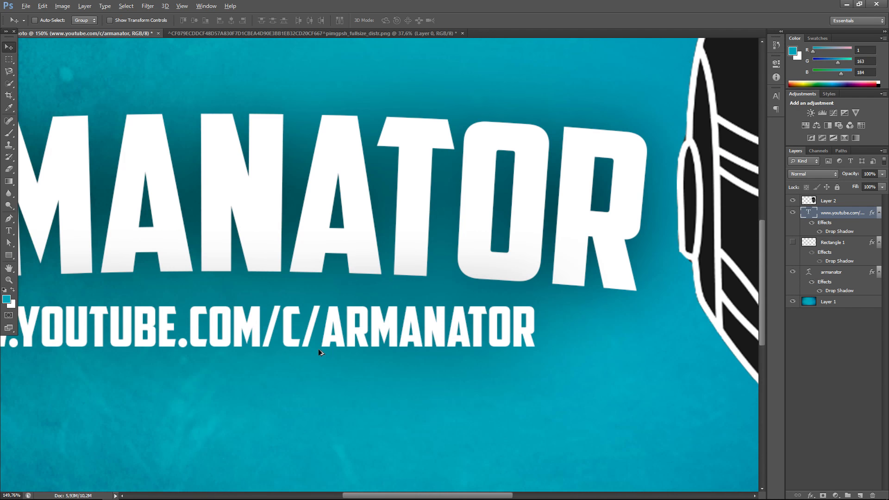
{"action": "scroll", "coordinate": [318, 352], "scroll_direction": "down", "scroll_amount": 6}
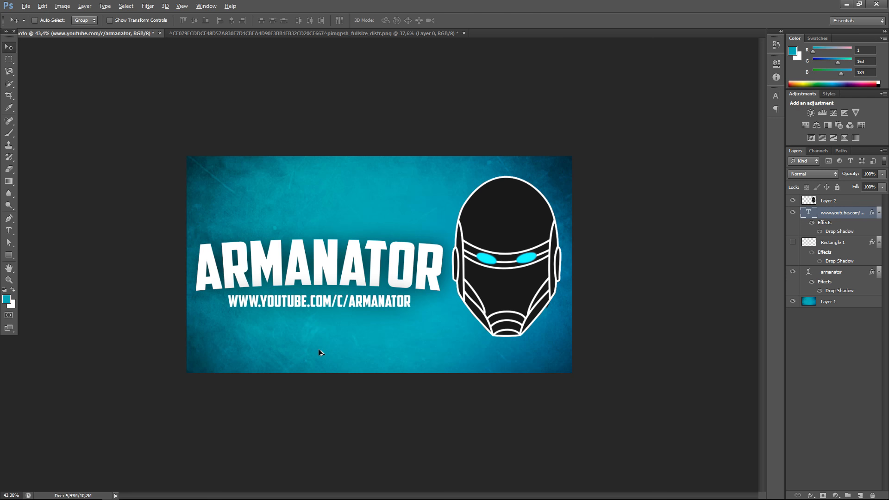
{"action": "scroll", "coordinate": [305, 326], "scroll_direction": "up", "scroll_amount": 3}
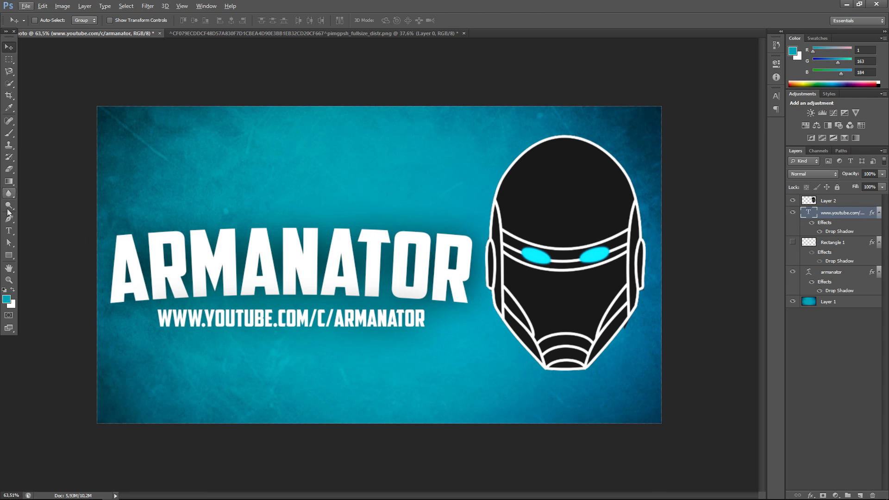
{"action": "left_click", "coordinate": [9, 230]}
{"action": "left_click", "coordinate": [312, 21]}
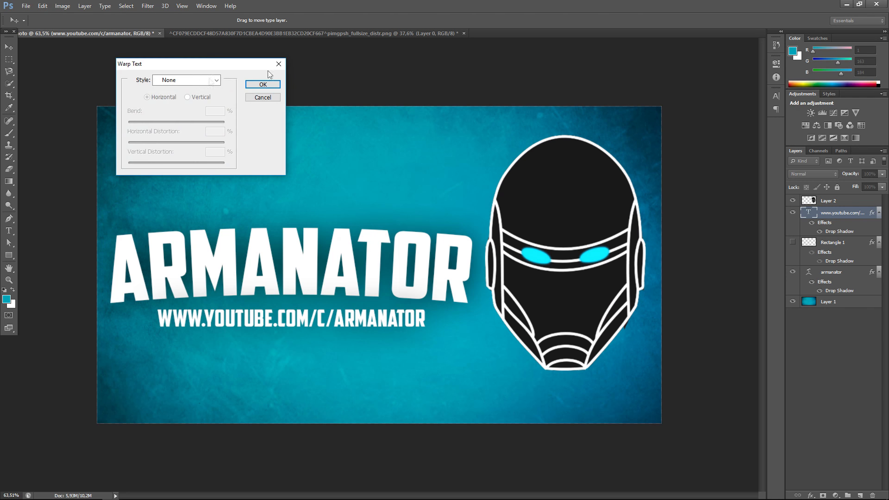
{"action": "left_click", "coordinate": [188, 81]}
{"action": "left_click", "coordinate": [176, 97]}
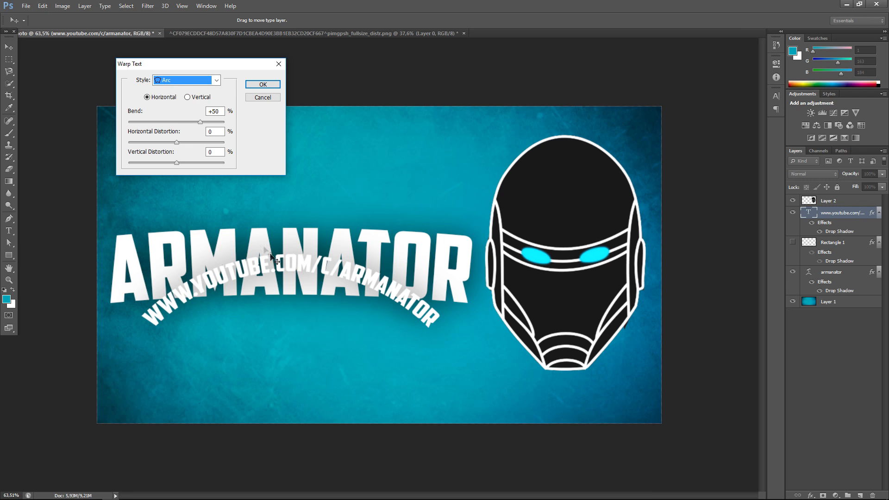
{"action": "left_click_drag", "start_coordinate": [200, 122], "coordinate": [180, 122]}
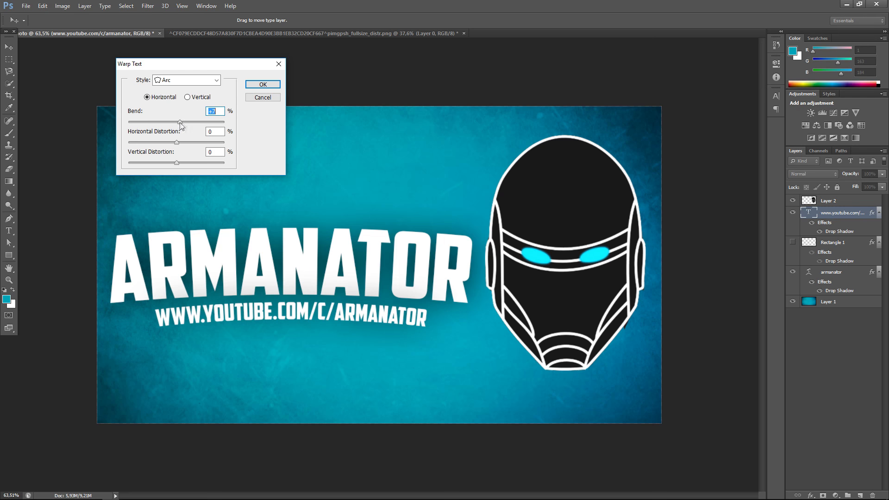
{"action": "left_click", "coordinate": [261, 96]}
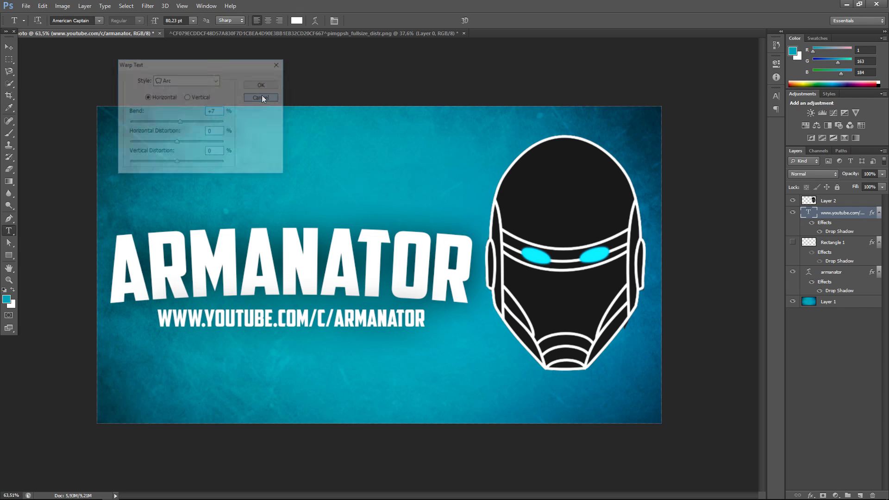
Scale the robot helmet on Layer 2 down slightly and apply the transformation.
{"action": "scroll", "coordinate": [307, 284], "scroll_direction": "down", "scroll_amount": 8}
{"action": "scroll", "coordinate": [321, 332], "scroll_direction": "up", "scroll_amount": 3}
{"action": "scroll", "coordinate": [320, 332], "scroll_direction": "up", "scroll_amount": 3}
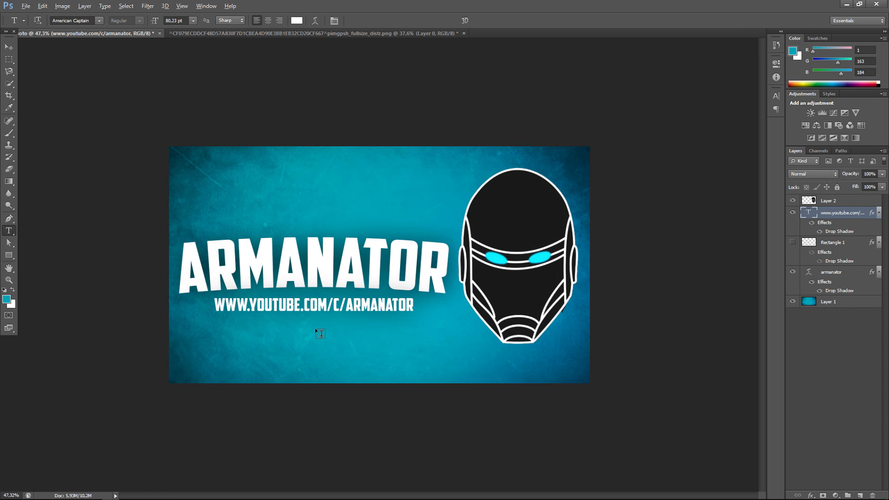
{"action": "left_click", "coordinate": [9, 58]}
{"action": "left_click", "coordinate": [9, 49]}
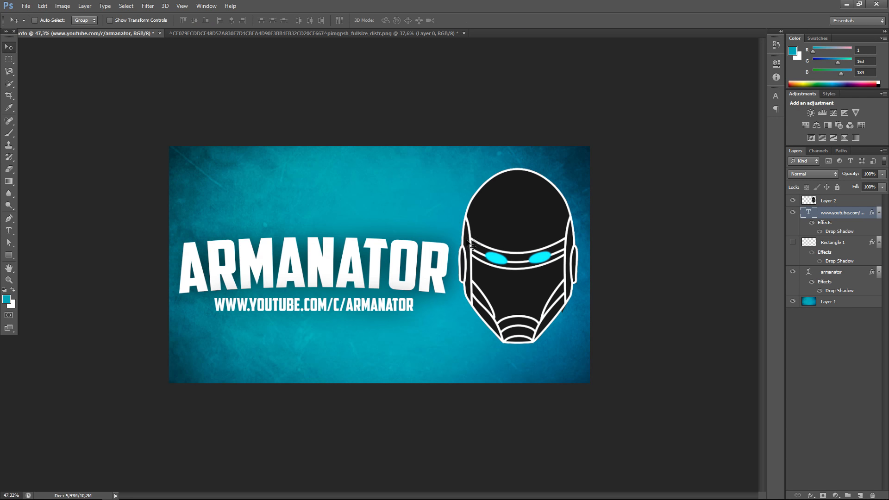
{"action": "left_click", "coordinate": [467, 242]}
{"action": "key", "text": "ctrl+t"}
{"action": "left_click_drag", "start_coordinate": [460, 168], "coordinate": [463, 176]}
{"action": "left_click", "coordinate": [9, 47]}
{"action": "left_click", "coordinate": [413, 190]}
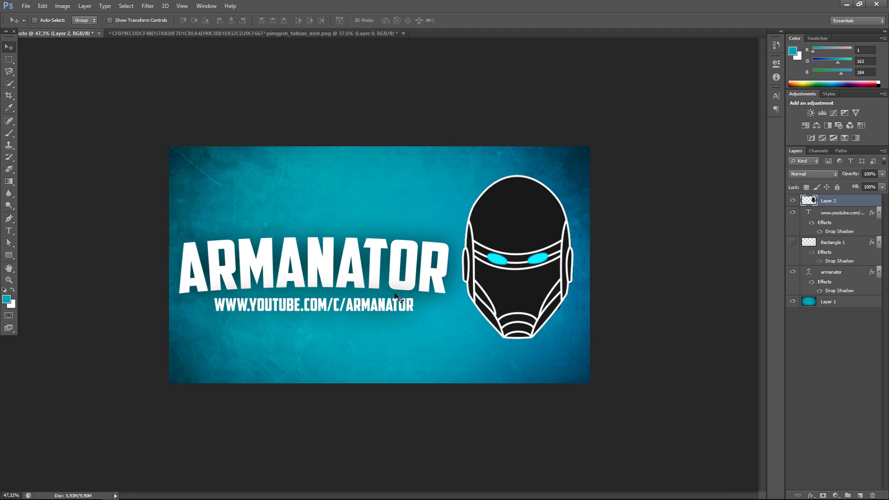
Set up saving the image as a new file named MyPhoto in JPEG format.
{"action": "scroll", "coordinate": [413, 309], "scroll_direction": "up", "scroll_amount": 3}
{"action": "scroll", "coordinate": [412, 307], "scroll_direction": "down", "scroll_amount": 5}
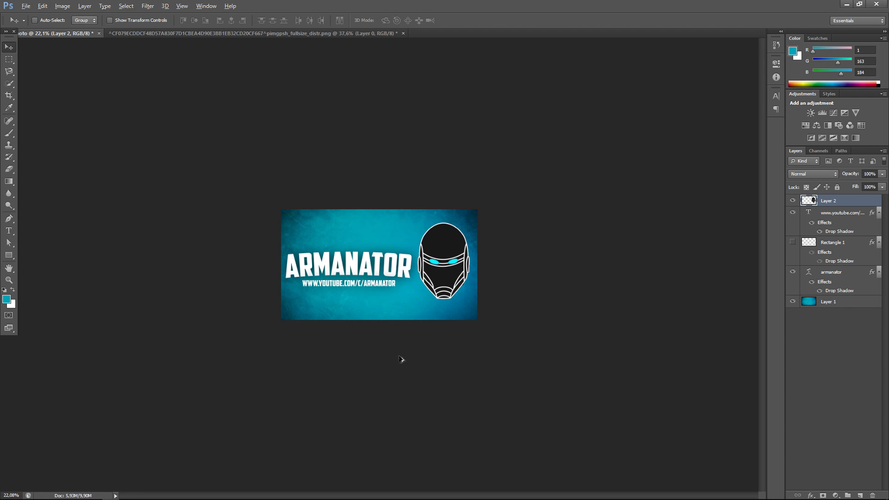
{"action": "scroll", "coordinate": [410, 289], "scroll_direction": "up", "scroll_amount": 4}
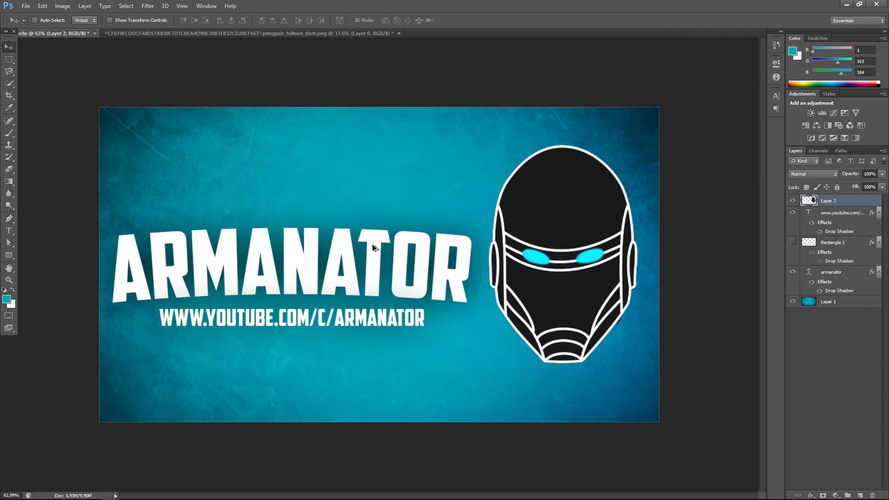
{"action": "left_click", "coordinate": [25, 6]}
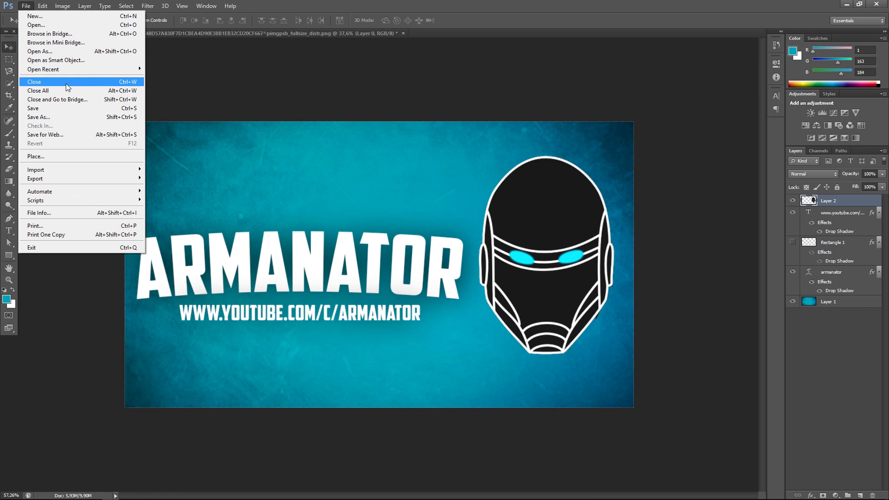
{"action": "left_click", "coordinate": [76, 114]}
{"action": "type", "text": "MyPhoto"}
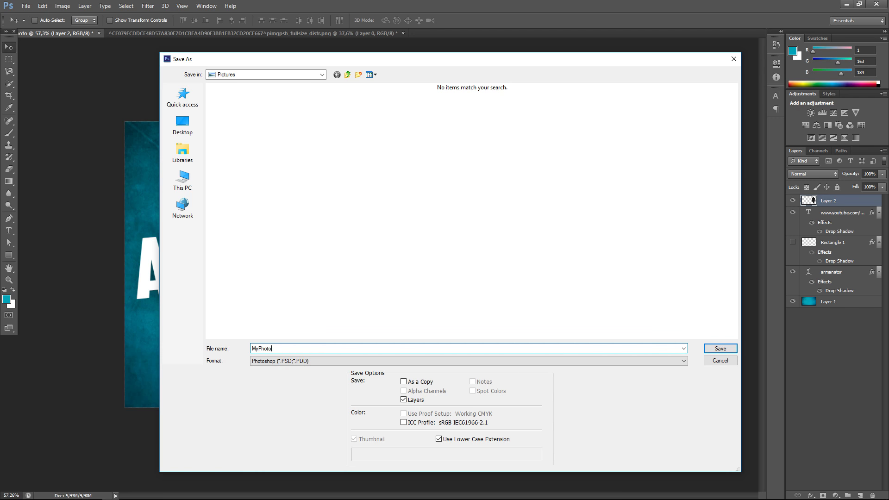
{"action": "left_click", "coordinate": [363, 361]}
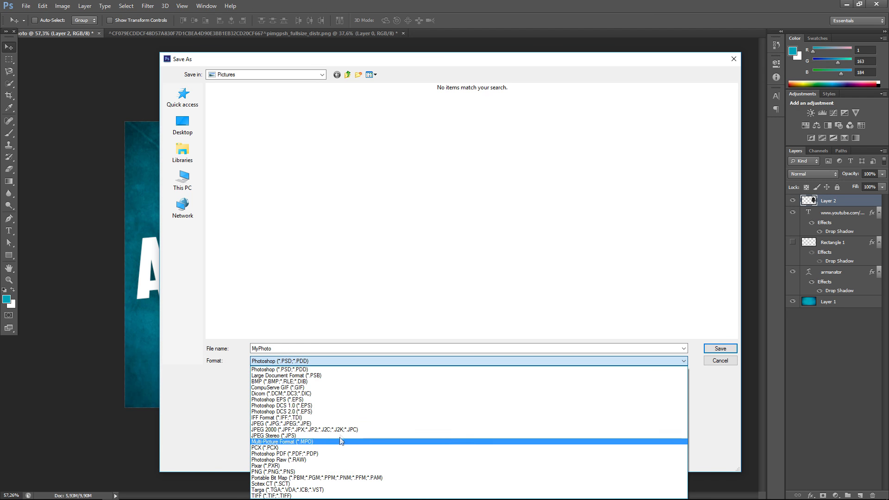
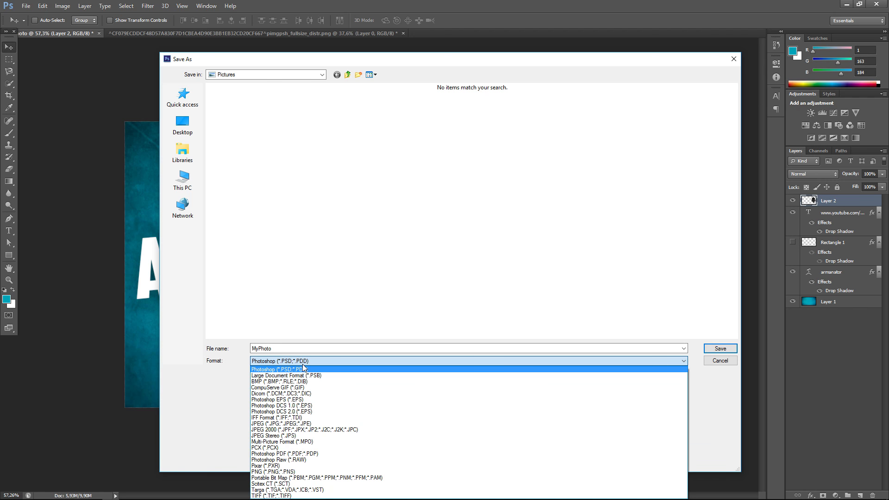
{"action": "left_click", "coordinate": [323, 424]}
Save the JPEG copy in the Pictures library at Maximum quality 12 with the Baseline ("Standard") format.
{"action": "left_click", "coordinate": [182, 97]}
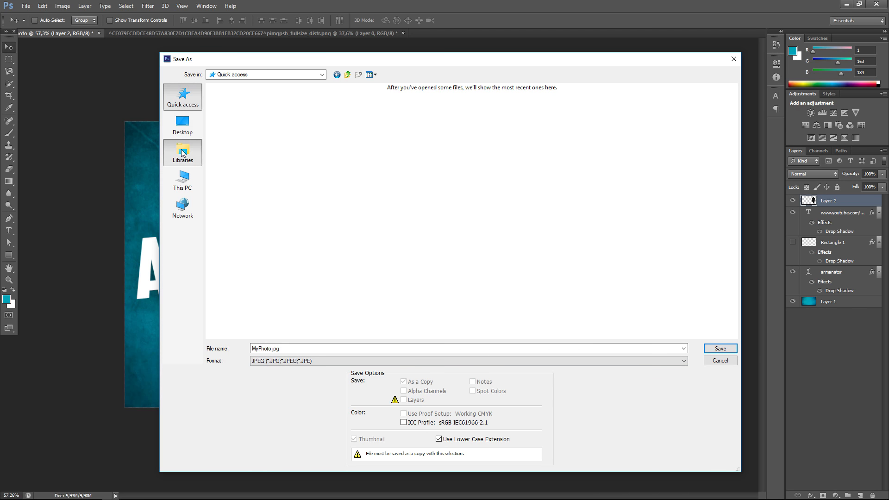
{"action": "left_click", "coordinate": [182, 153]}
{"action": "double_click", "coordinate": [552, 100]}
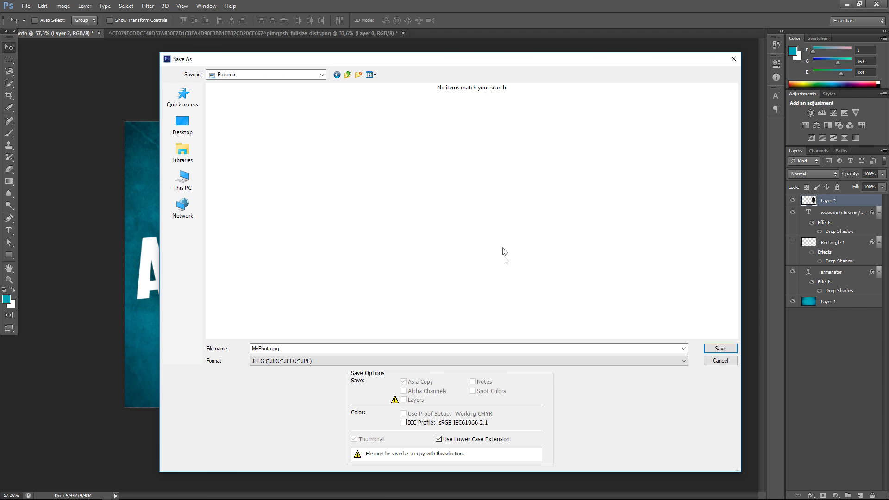
{"action": "left_click", "coordinate": [721, 348]}
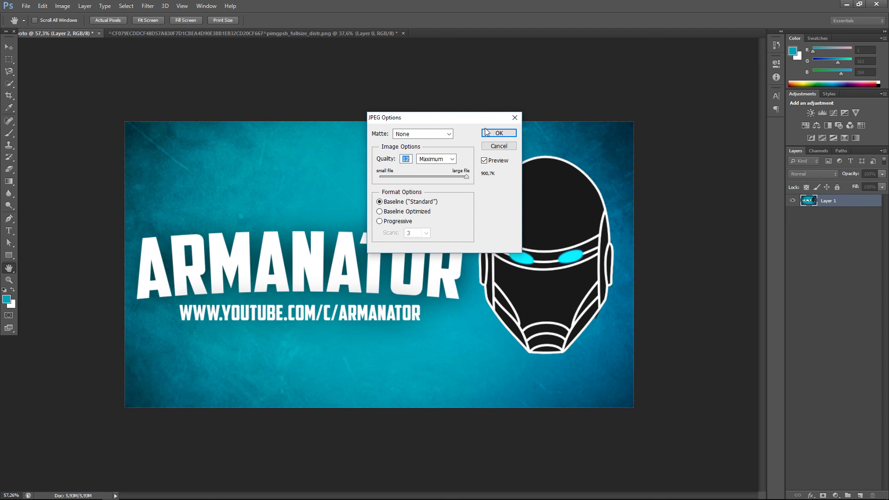
{"action": "left_click", "coordinate": [486, 132]}
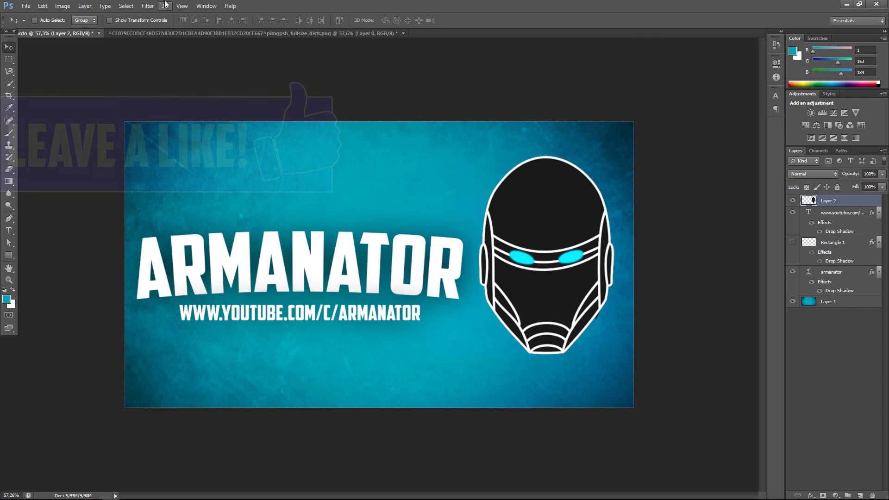
Create a new 1920 by 1080 pixel RGB document at 72 pixels/inch with transparent background contents.
{"action": "left_click", "coordinate": [26, 6]}
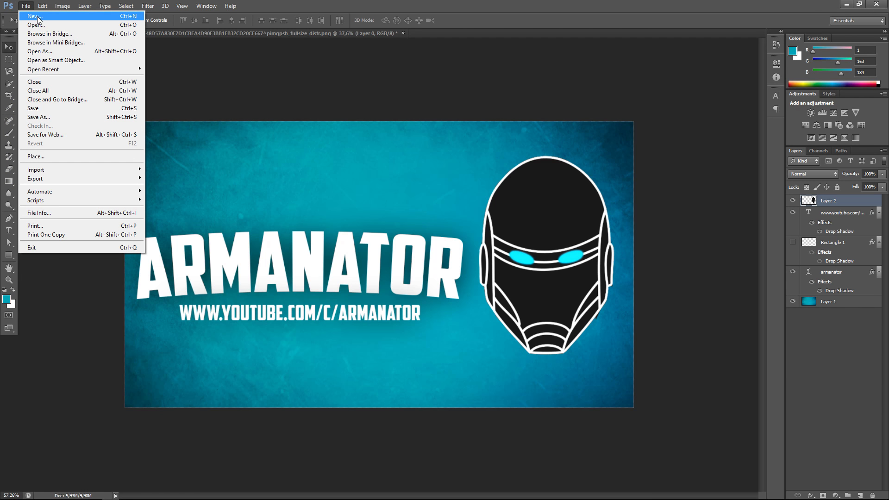
{"action": "left_click", "coordinate": [38, 19]}
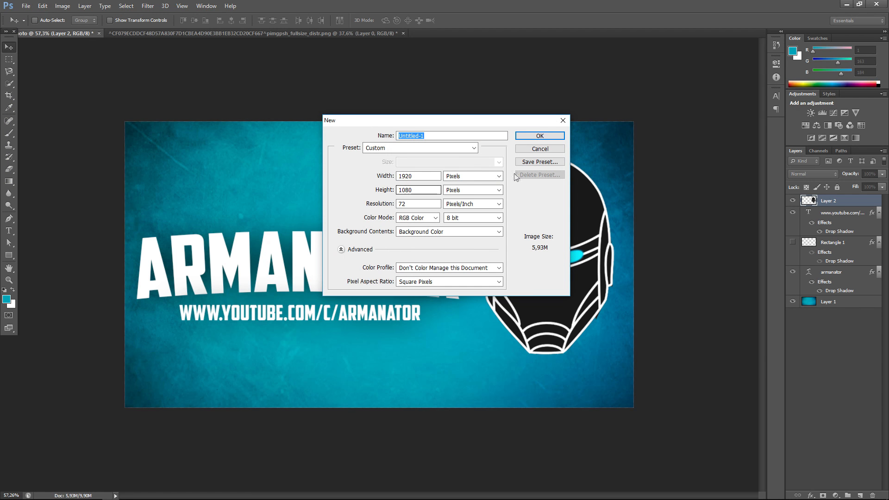
{"action": "left_click", "coordinate": [419, 234]}
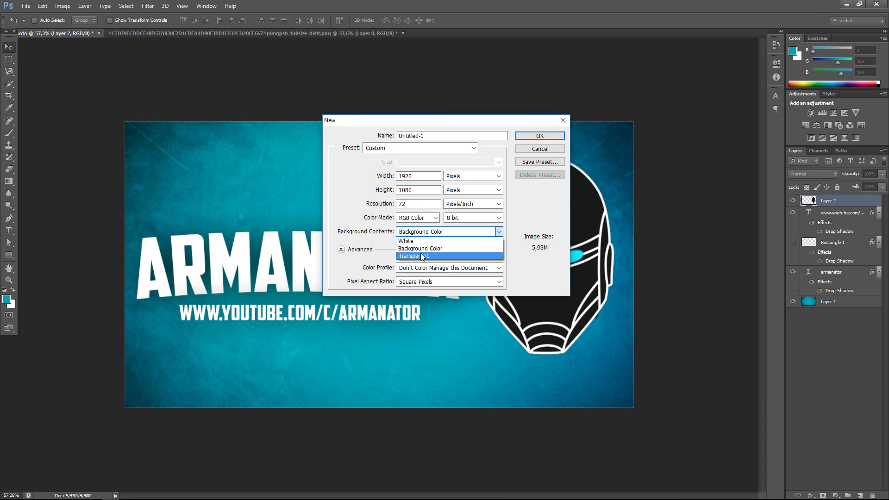
{"action": "left_click", "coordinate": [422, 256]}
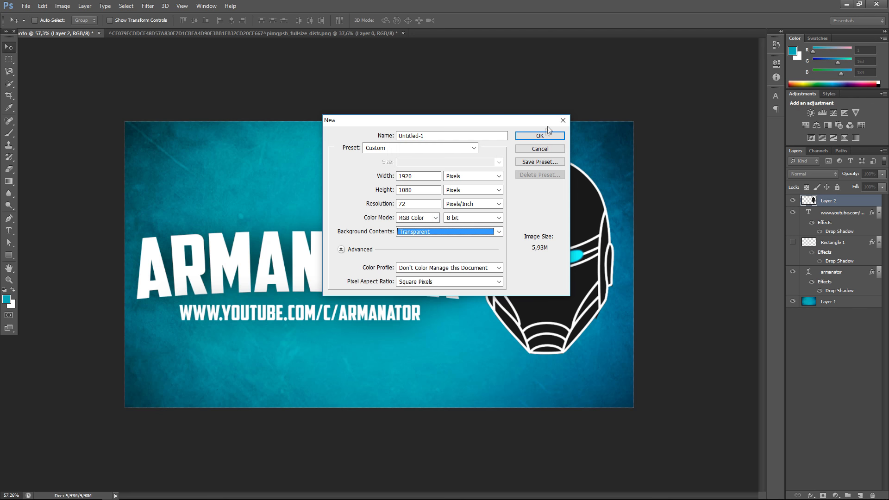
{"action": "left_click", "coordinate": [538, 136]}
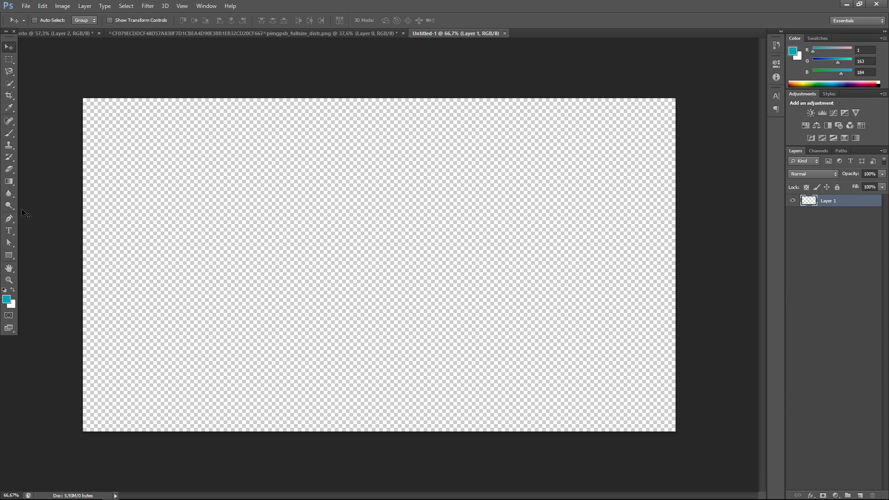
Try a teal rectangle about 539 by 224 px at the canvas's left edge, and undo it.
{"action": "left_click", "coordinate": [9, 255]}
{"action": "mouse_move", "coordinate": [80, 276]}
{"action": "left_mouse_down"}
{"action": "mouse_move", "coordinate": [109, 306]}
{"action": "mouse_move", "coordinate": [194, 340]}
{"action": "mouse_move", "coordinate": [249, 346]}
{"action": "left_mouse_up"}
{"action": "left_click", "coordinate": [33, 196]}
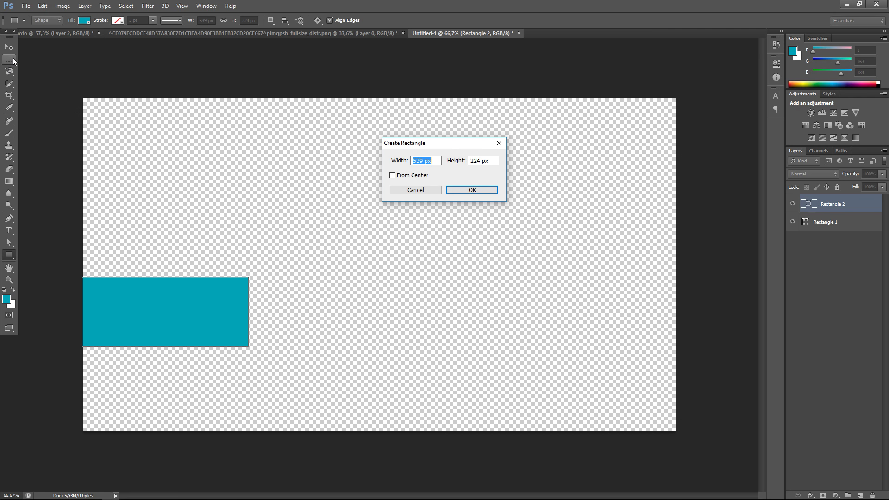
{"action": "left_click", "coordinate": [473, 189]}
{"action": "key", "text": "ctrl+alt+z"}
{"action": "key", "text": "ctrl+alt+z"}
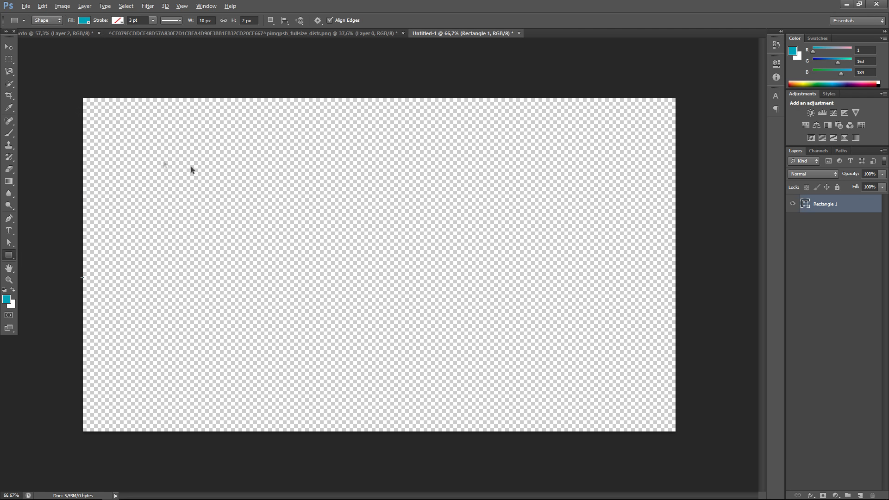
Set the foreground colour to bright blue 0036ff.
{"action": "left_click", "coordinate": [7, 300]}
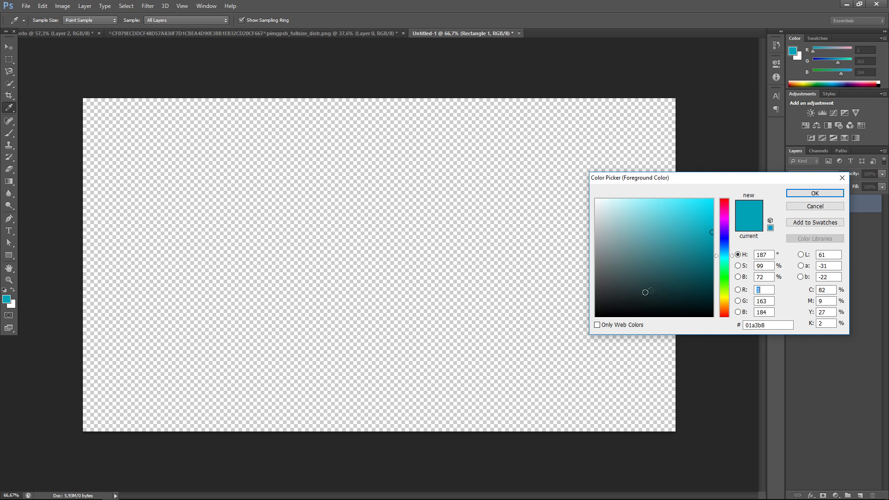
{"action": "left_click", "coordinate": [7, 299]}
{"action": "left_click", "coordinate": [726, 278]}
{"action": "left_click_drag", "start_coordinate": [725, 279], "coordinate": [721, 279]}
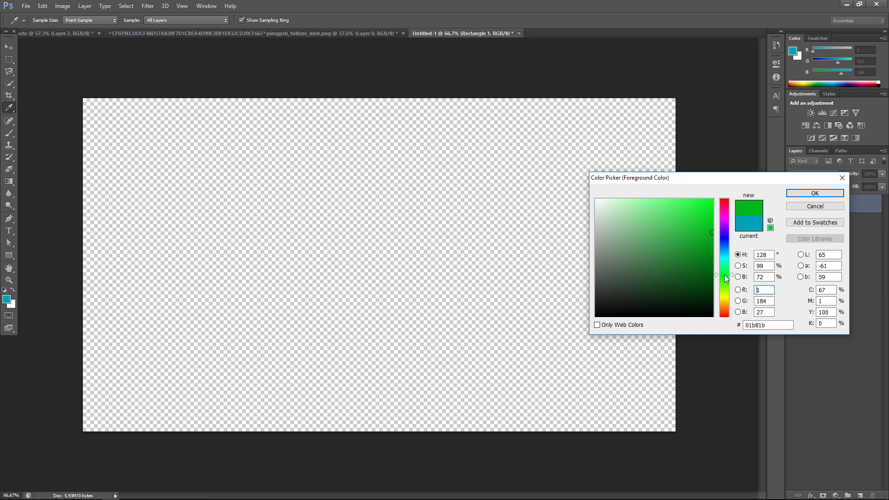
{"action": "mouse_move", "coordinate": [655, 230]}
{"action": "left_mouse_down"}
{"action": "mouse_move", "coordinate": [713, 199]}
{"action": "mouse_move", "coordinate": [825, 192]}
{"action": "left_mouse_up"}
{"action": "left_click_drag", "start_coordinate": [720, 238], "coordinate": [723, 243]}
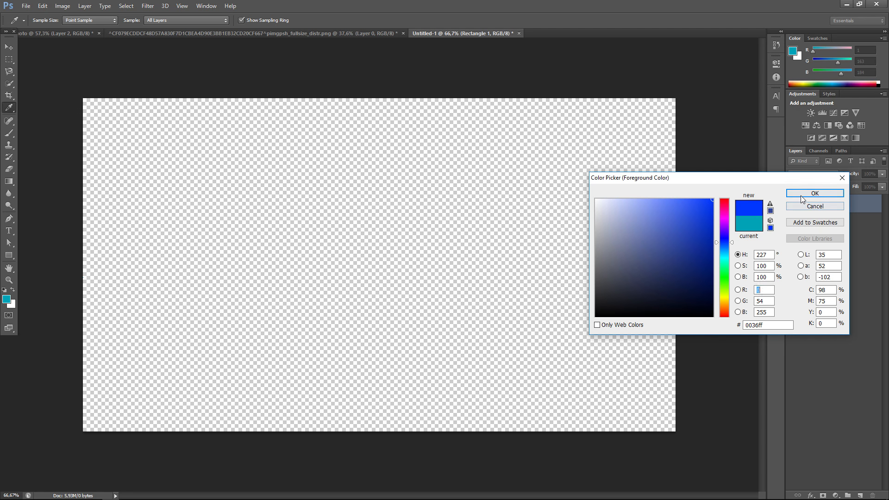
{"action": "left_click", "coordinate": [802, 194]}
Draw a rectangle about 686 by 182 px, overlapping the canvas's left edge just below mid-height.
{"action": "left_click_drag", "start_coordinate": [57, 266], "coordinate": [268, 322]}
{"action": "scroll", "coordinate": [156, 261], "scroll_direction": "up", "scroll_amount": 4}
{"action": "scroll", "coordinate": [148, 261], "scroll_direction": "up", "scroll_amount": 3}
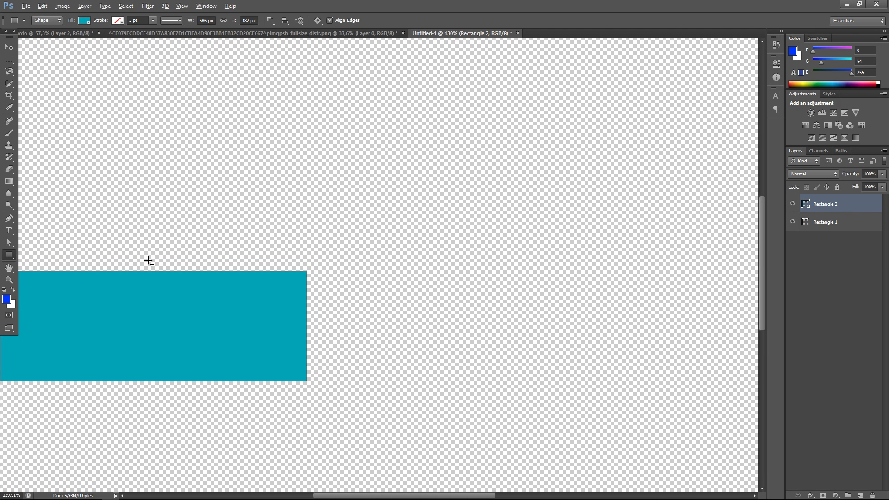
{"action": "scroll", "coordinate": [149, 260], "scroll_direction": "down", "scroll_amount": 9}
{"action": "scroll", "coordinate": [115, 286], "scroll_direction": "up", "scroll_amount": 2}
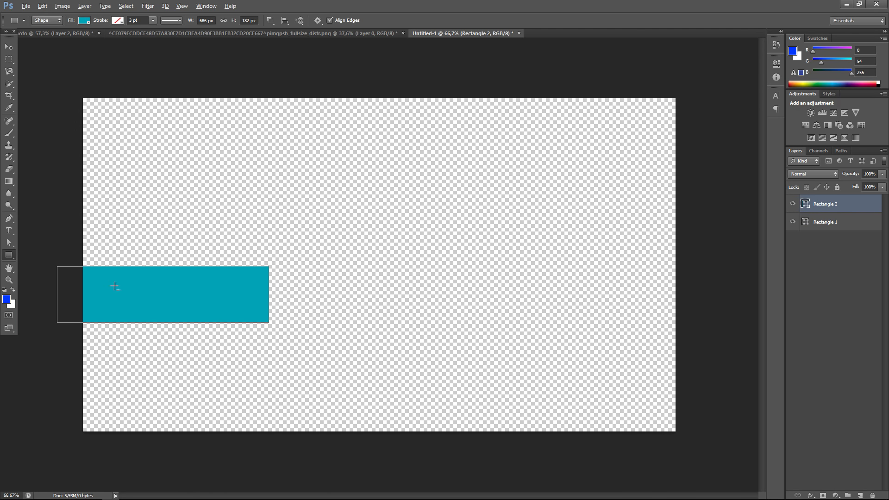
{"action": "left_click", "coordinate": [8, 46]}
{"action": "scroll", "coordinate": [188, 278], "scroll_direction": "up", "scroll_amount": 2}
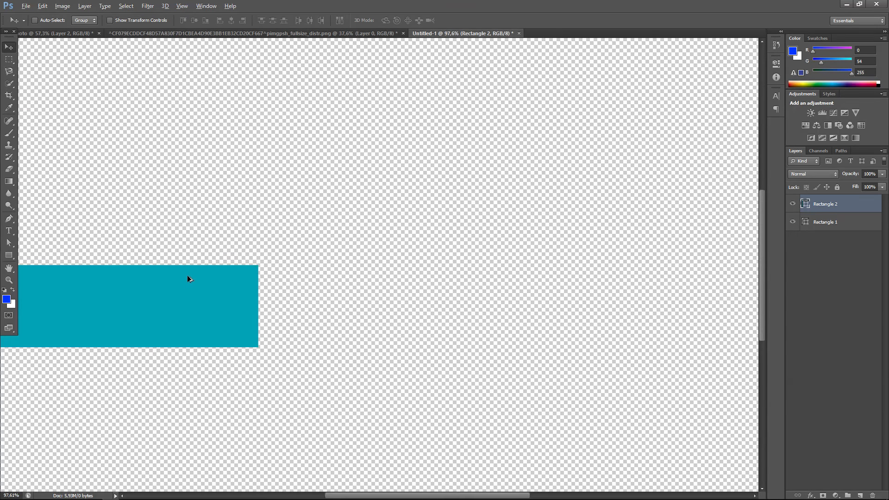
{"action": "scroll", "coordinate": [187, 278], "scroll_direction": "down", "scroll_amount": 3}
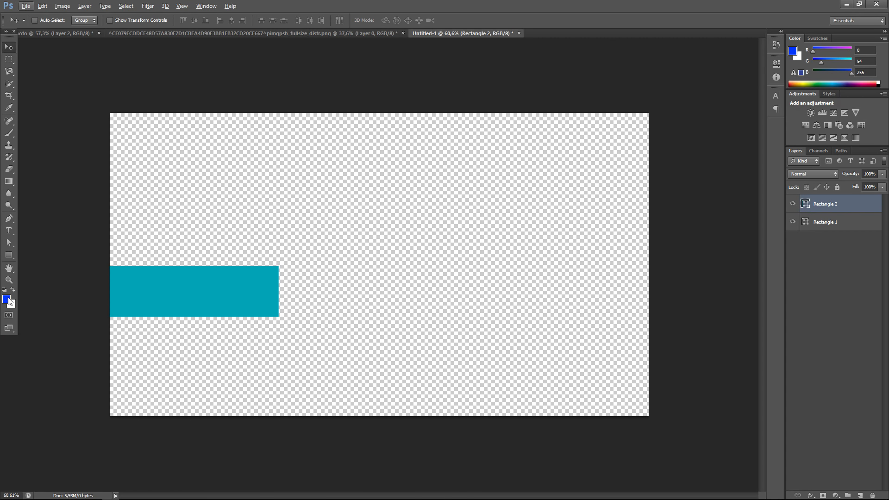
Apply a Color Overlay in blue 0036ff to the Rectangle 2 layer.
{"action": "left_click", "coordinate": [8, 299]}
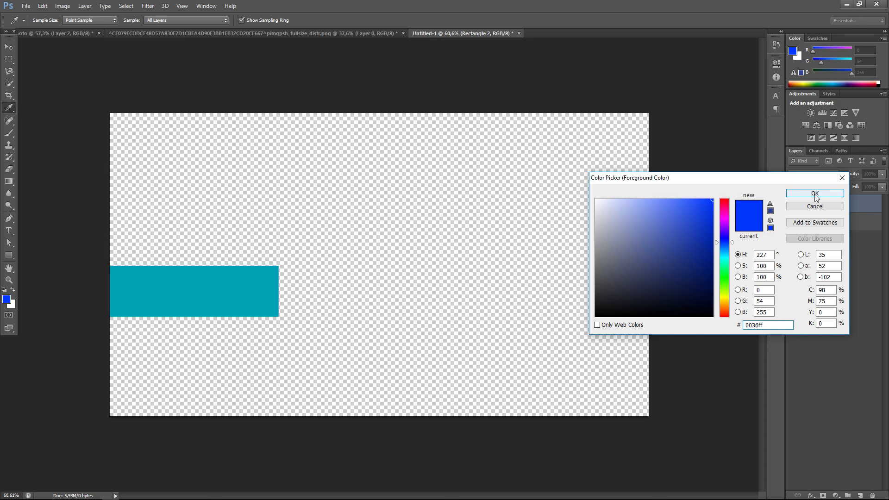
{"action": "left_click", "coordinate": [815, 196]}
{"action": "right_click", "coordinate": [823, 206]}
{"action": "left_click", "coordinate": [745, 156]}
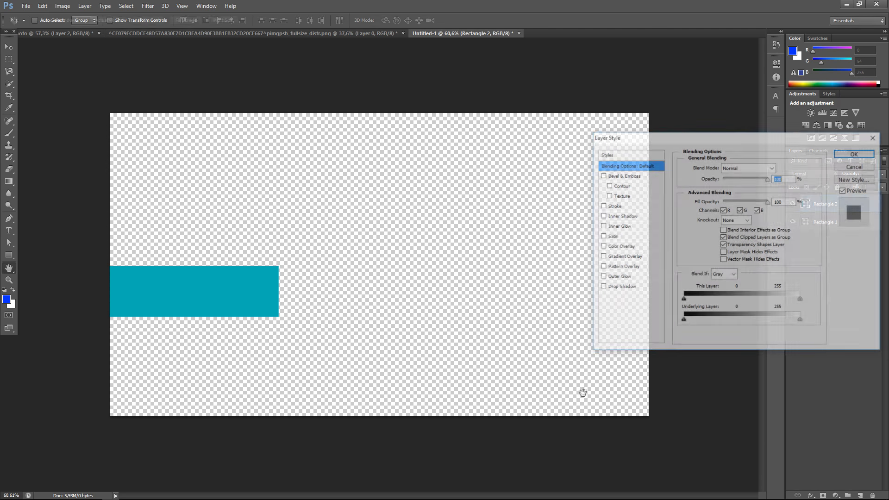
{"action": "left_click", "coordinate": [621, 245]}
{"action": "left_click", "coordinate": [781, 167]}
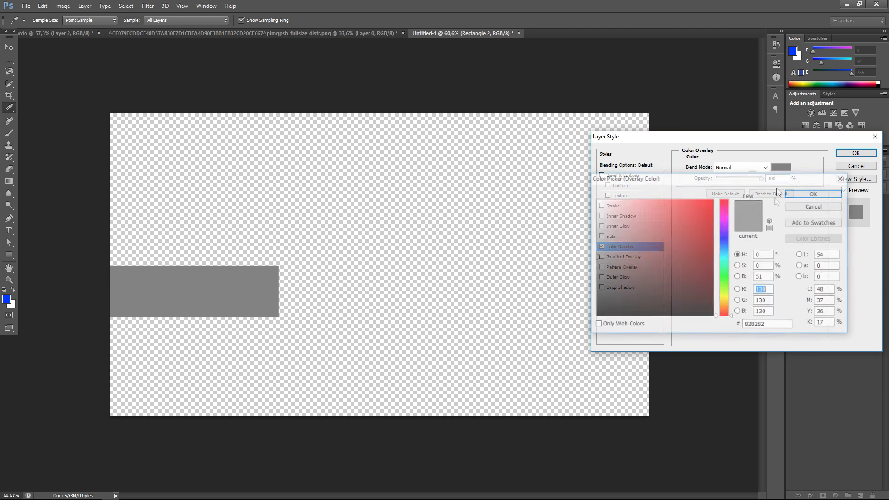
{"action": "left_click", "coordinate": [767, 324]}
{"action": "type", "text": "0036ff"}
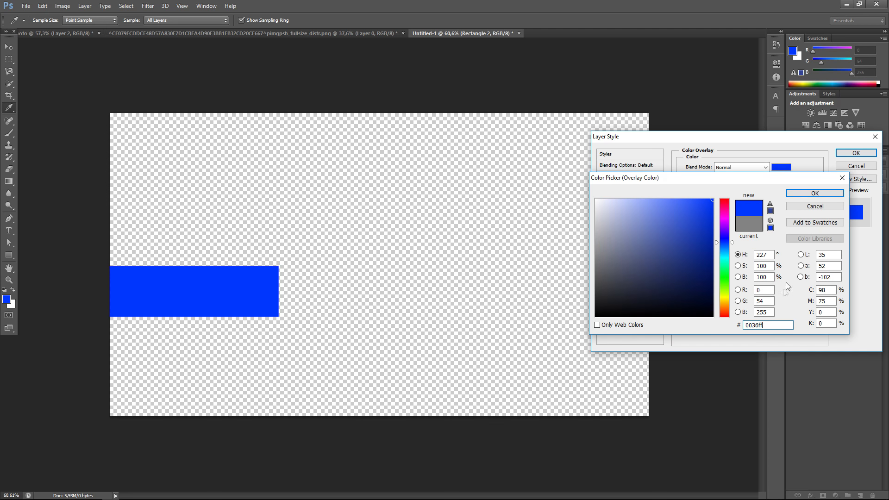
{"action": "left_click", "coordinate": [814, 193]}
{"action": "left_click", "coordinate": [855, 153]}
{"action": "scroll", "coordinate": [374, 265], "scroll_direction": "up", "scroll_amount": 3}
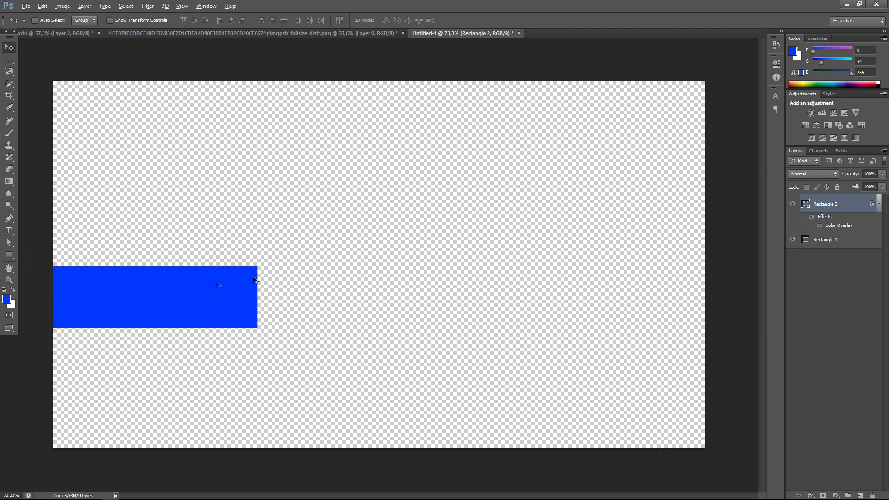
{"action": "scroll", "coordinate": [19, 310], "scroll_direction": "down", "scroll_amount": 5}
{"action": "scroll", "coordinate": [9, 351], "scroll_direction": "up", "scroll_amount": 4}
{"action": "scroll", "coordinate": [23, 400], "scroll_direction": "down", "scroll_amount": 4}
{"action": "scroll", "coordinate": [218, 401], "scroll_direction": "up", "scroll_amount": 4}
{"action": "scroll", "coordinate": [195, 373], "scroll_direction": "down", "scroll_amount": 2}
{"action": "left_click_drag", "start_coordinate": [406, 494], "coordinate": [342, 493]}
{"action": "left_click", "coordinate": [9, 231]}
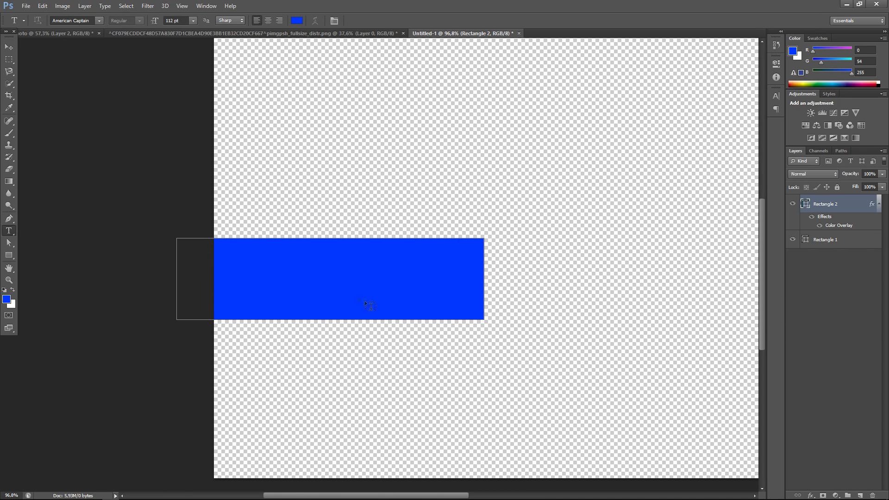
{"action": "left_click", "coordinate": [240, 289]}
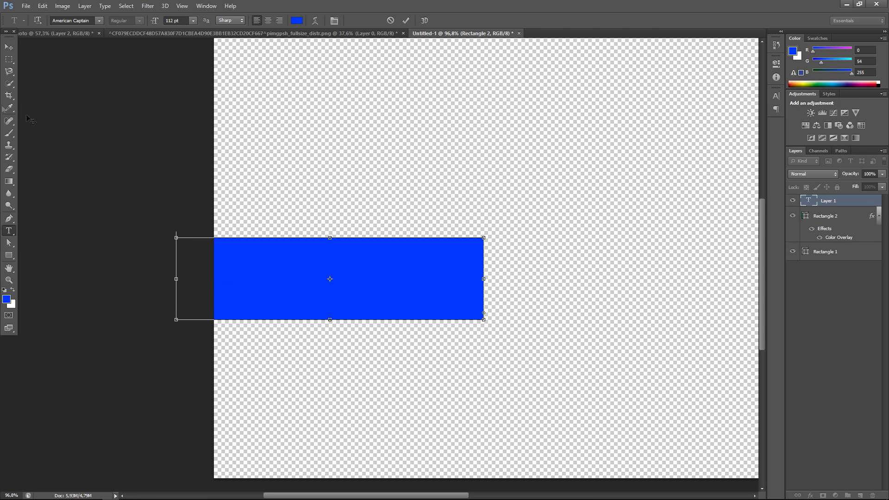
{"action": "left_click", "coordinate": [8, 47]}
Add the text "LEAVE A LIKE!" in American Captain at 112 pt and place it on the blue rectangle.
{"action": "left_click", "coordinate": [9, 231]}
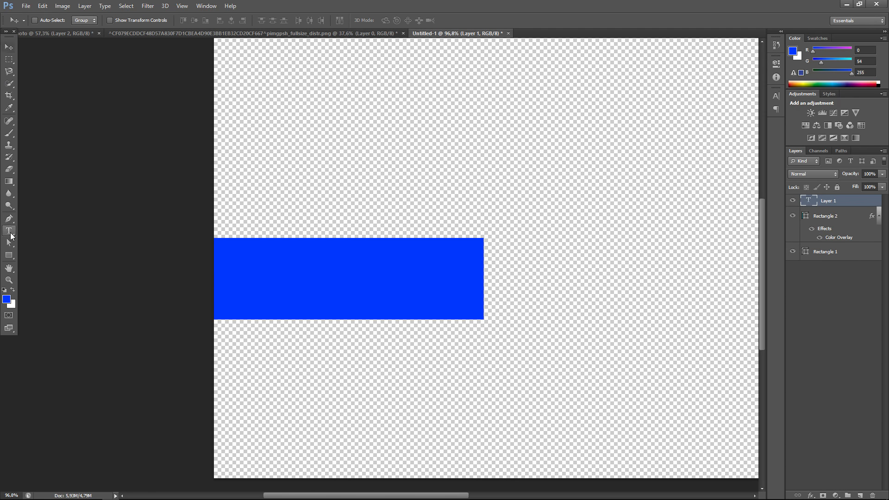
{"action": "left_click", "coordinate": [304, 180]}
{"action": "type", "text": "E A L"}
{"action": "key", "text": "BackSpace"}
{"action": "key", "text": "BackSpace"}
{"action": "type", "text": "LEAVE A LIKE!"}
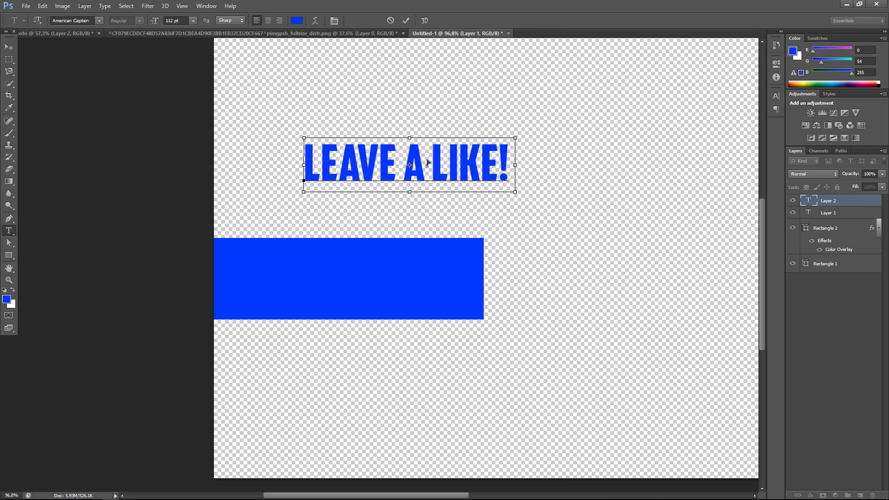
{"action": "left_click_drag", "start_coordinate": [426, 160], "coordinate": [368, 273]}
Apply a Color Overlay in white ffffff to the "LEAVE A LIKE!" text layer.
{"action": "right_click", "coordinate": [844, 202]}
{"action": "left_click", "coordinate": [791, 141]}
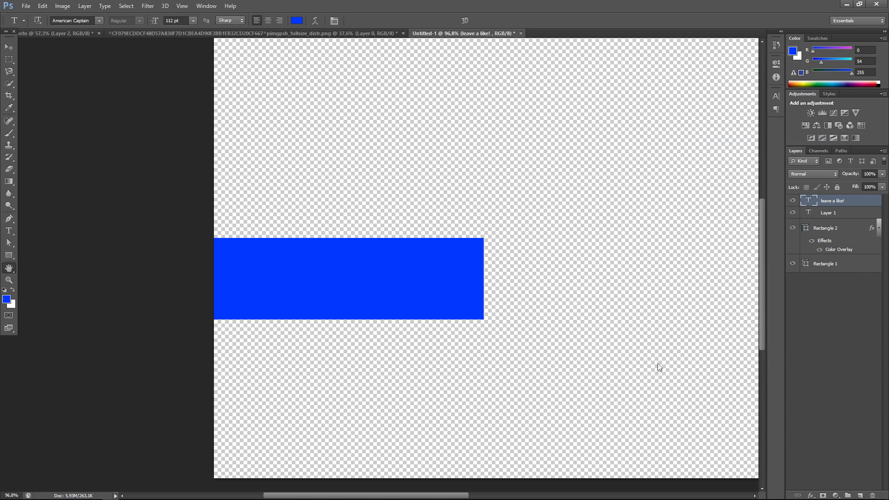
{"action": "left_click", "coordinate": [619, 246]}
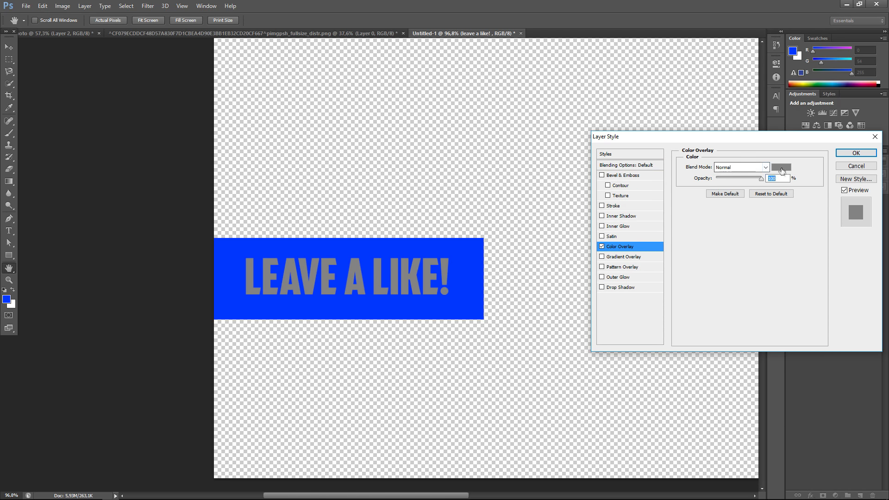
{"action": "left_click", "coordinate": [781, 172]}
{"action": "left_click_drag", "start_coordinate": [692, 278], "coordinate": [417, 41]}
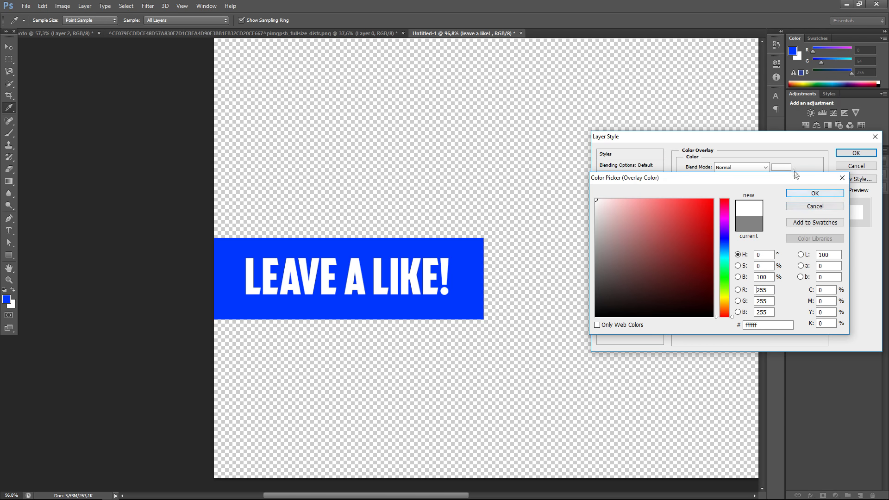
{"action": "left_click", "coordinate": [796, 190]}
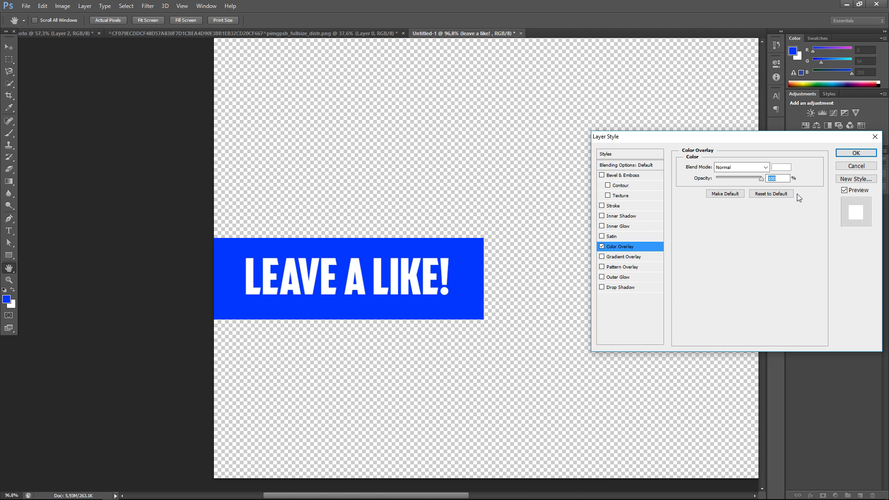
{"action": "left_click", "coordinate": [856, 153]}
Move the "LEAVE A LIKE!" text slightly to the left on the blue rectangle.
{"action": "scroll", "coordinate": [383, 270], "scroll_direction": "down", "scroll_amount": 3}
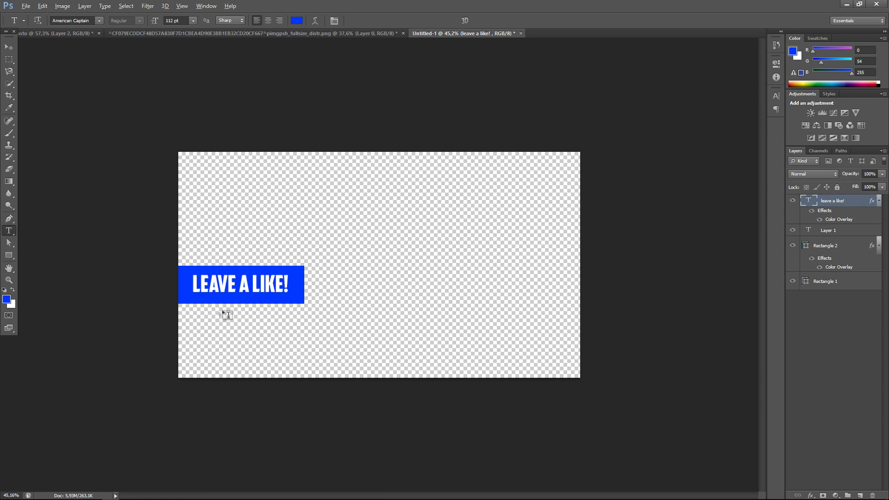
{"action": "scroll", "coordinate": [224, 311], "scroll_direction": "up", "scroll_amount": 3}
{"action": "left_click", "coordinate": [10, 52]}
{"action": "scroll", "coordinate": [68, 193], "scroll_direction": "down", "scroll_amount": 3}
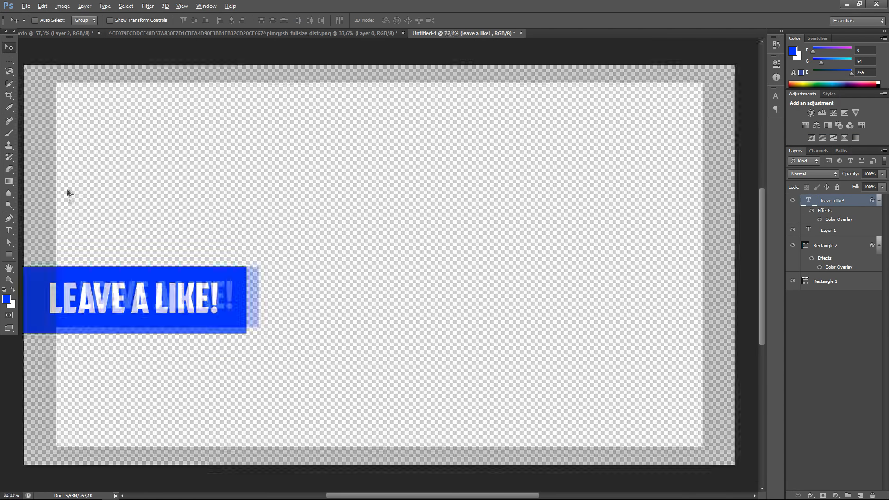
{"action": "left_click_drag", "start_coordinate": [179, 290], "coordinate": [168, 290]}
{"action": "scroll", "coordinate": [279, 288], "scroll_direction": "up", "scroll_amount": 4}
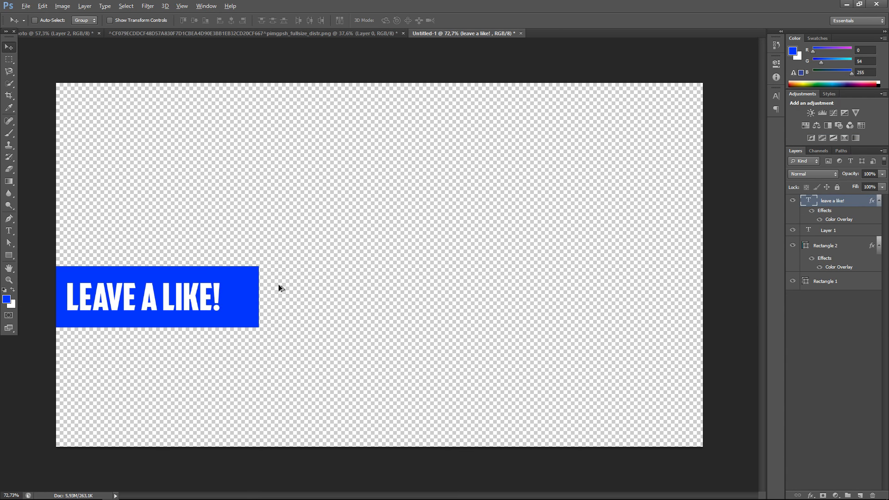
{"action": "scroll", "coordinate": [210, 301], "scroll_direction": "down", "scroll_amount": 4}
Scale the "LEAVE A LIKE!" text down slightly inside the blue rectangle.
{"action": "key", "text": "ctrl+t"}
{"action": "left_click_drag", "start_coordinate": [248, 306], "coordinate": [233, 289]}
{"action": "left_click", "coordinate": [11, 48]}
{"action": "key", "text": "Return"}
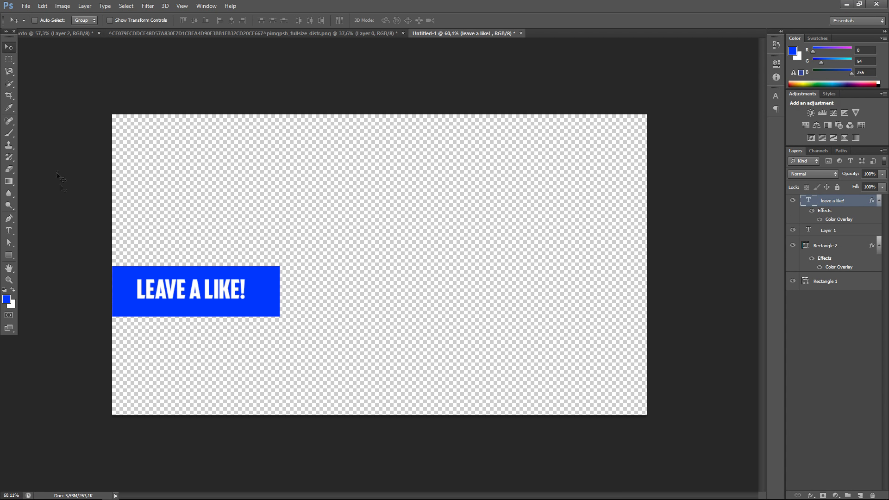
{"action": "scroll", "coordinate": [145, 288], "scroll_direction": "up", "scroll_amount": 2}
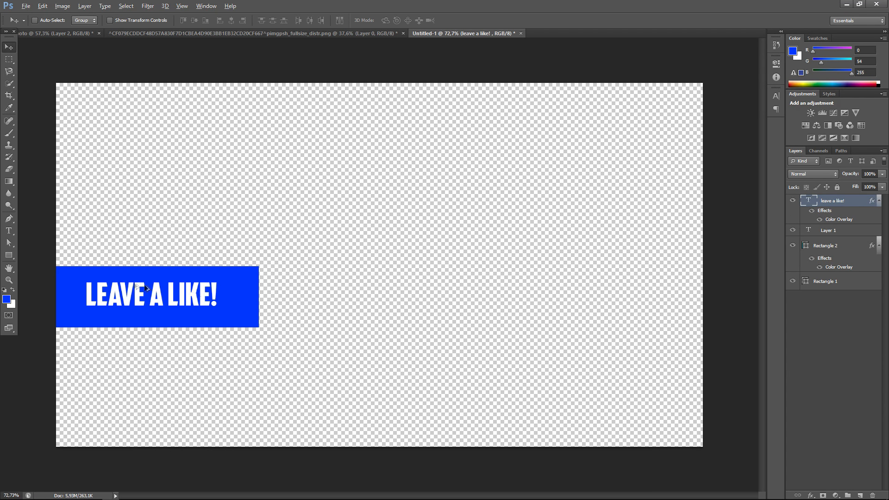
Scale the blue rectangle to about 97% of its width and 83% of its height.
{"action": "left_click", "coordinate": [847, 250]}
{"action": "key", "text": "ctrl+t"}
{"action": "left_click_drag", "start_coordinate": [258, 266], "coordinate": [245, 270]}
{"action": "left_click_drag", "start_coordinate": [245, 328], "coordinate": [252, 320]}
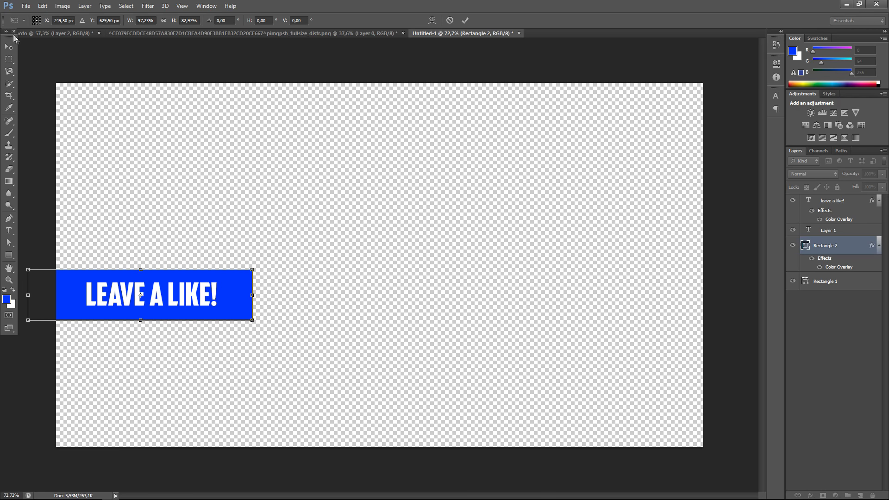
{"action": "left_click", "coordinate": [10, 48]}
Adjust the position of the "LEAVE A LIKE!" text within the resized blue rectangle.
{"action": "left_click", "coordinate": [185, 295], "text": "ctrl"}
{"action": "mouse_move", "coordinate": [180, 296]}
{"action": "left_mouse_down"}
{"action": "mouse_move", "coordinate": [159, 295]}
{"action": "mouse_move", "coordinate": [301, 257]}
{"action": "mouse_move", "coordinate": [158, 294]}
{"action": "mouse_move", "coordinate": [173, 294]}
{"action": "left_mouse_up"}
{"action": "scroll", "coordinate": [169, 297], "scroll_direction": "up", "scroll_amount": 1}
{"action": "scroll", "coordinate": [161, 301], "scroll_direction": "down", "scroll_amount": 2}
{"action": "scroll", "coordinate": [172, 293], "scroll_direction": "up", "scroll_amount": 2}
{"action": "scroll", "coordinate": [145, 301], "scroll_direction": "down", "scroll_amount": 3}
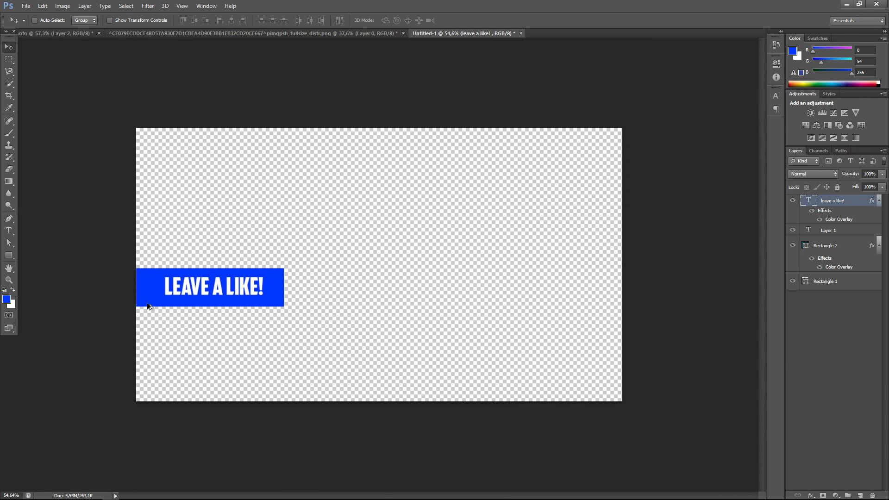
{"action": "scroll", "coordinate": [134, 324], "scroll_direction": "up", "scroll_amount": 4}
{"action": "scroll", "coordinate": [145, 312], "scroll_direction": "up", "scroll_amount": 2}
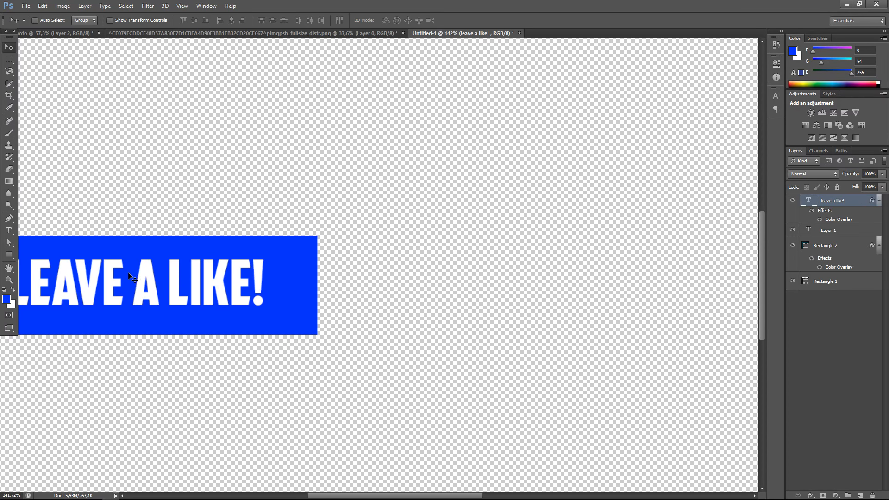
Move the "LEAVE A LIKE!" text left so it starts close to the canvas's left edge.
{"action": "left_click", "coordinate": [846, 249]}
{"action": "left_click_drag", "start_coordinate": [195, 287], "coordinate": [163, 266]}
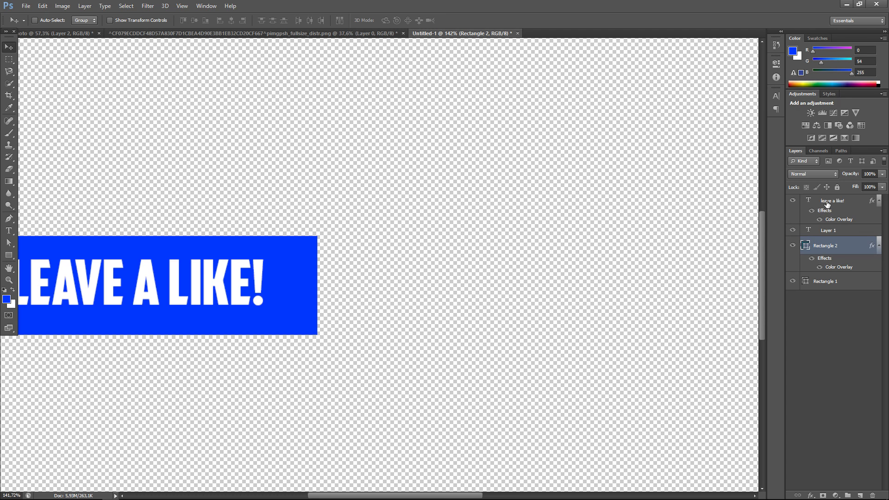
{"action": "left_click", "coordinate": [191, 280], "text": "ctrl"}
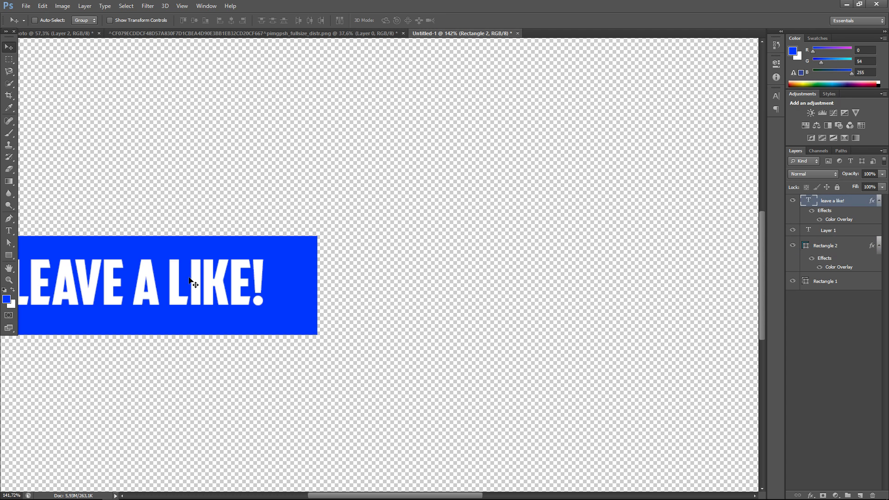
{"action": "scroll", "coordinate": [189, 279], "scroll_direction": "down", "scroll_amount": 2}
{"action": "left_click_drag", "start_coordinate": [184, 281], "coordinate": [131, 297]}
{"action": "scroll", "coordinate": [174, 285], "scroll_direction": "down", "scroll_amount": 2}
{"action": "scroll", "coordinate": [167, 292], "scroll_direction": "up", "scroll_amount": 3}
{"action": "scroll", "coordinate": [163, 318], "scroll_direction": "down", "scroll_amount": 1}
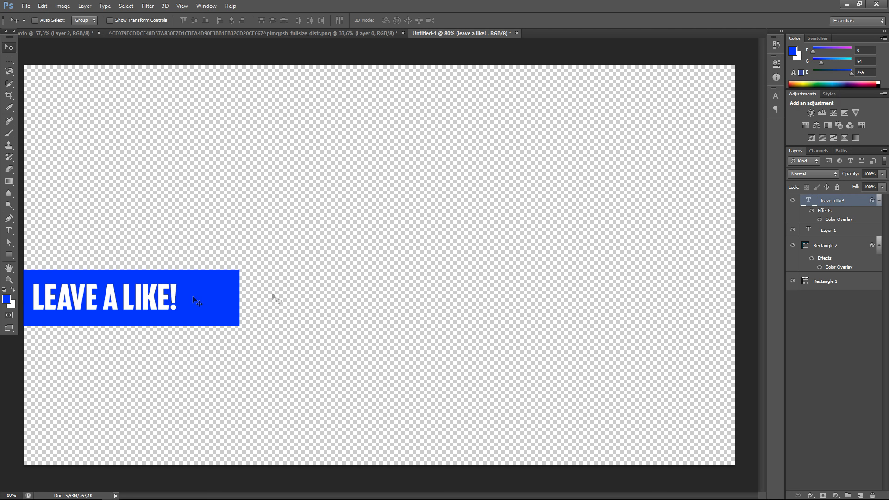
{"action": "right_click", "coordinate": [830, 245]}
{"action": "left_click", "coordinate": [760, 154]}
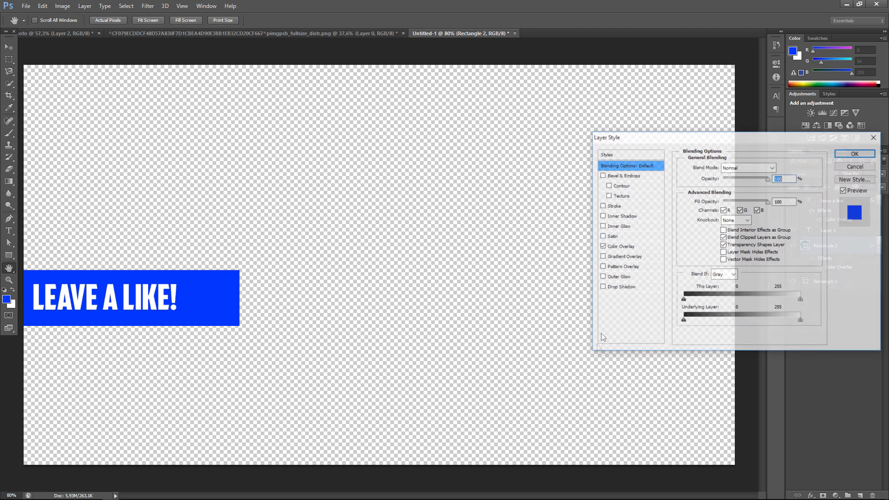
{"action": "left_click", "coordinate": [613, 206]}
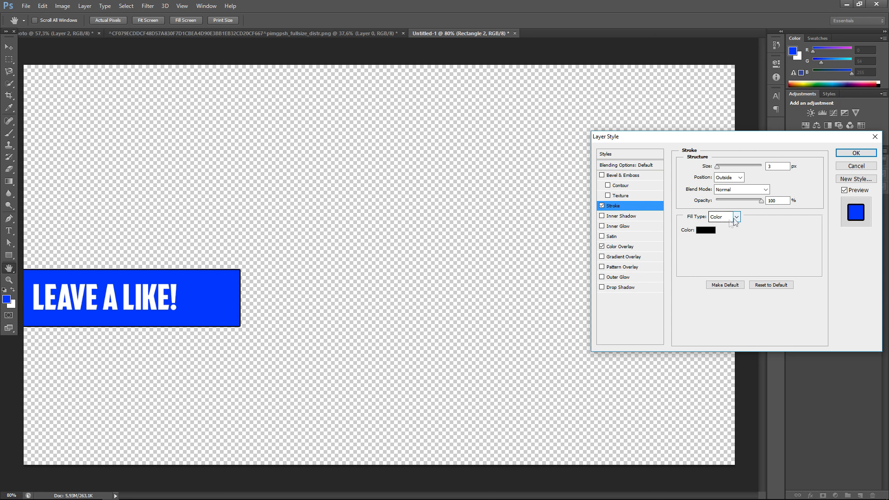
{"action": "left_click", "coordinate": [705, 229]}
{"action": "left_click", "coordinate": [597, 200]}
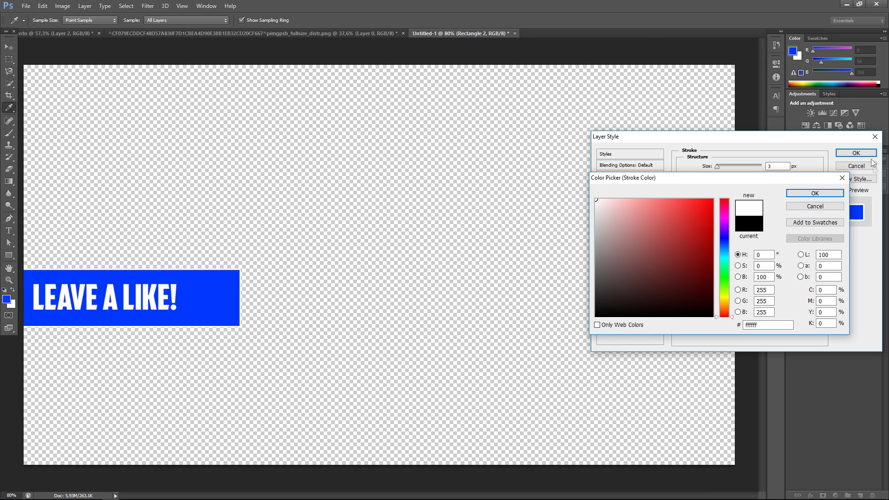
{"action": "left_click", "coordinate": [814, 193]}
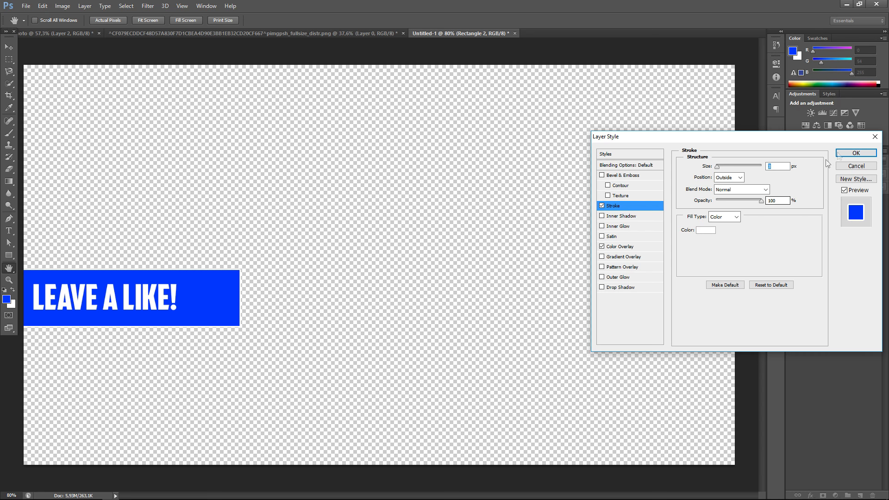
{"action": "left_click", "coordinate": [868, 166]}
Add a white 3 px outside stroke to the blue rectangle's layer style.
{"action": "right_click", "coordinate": [870, 255]}
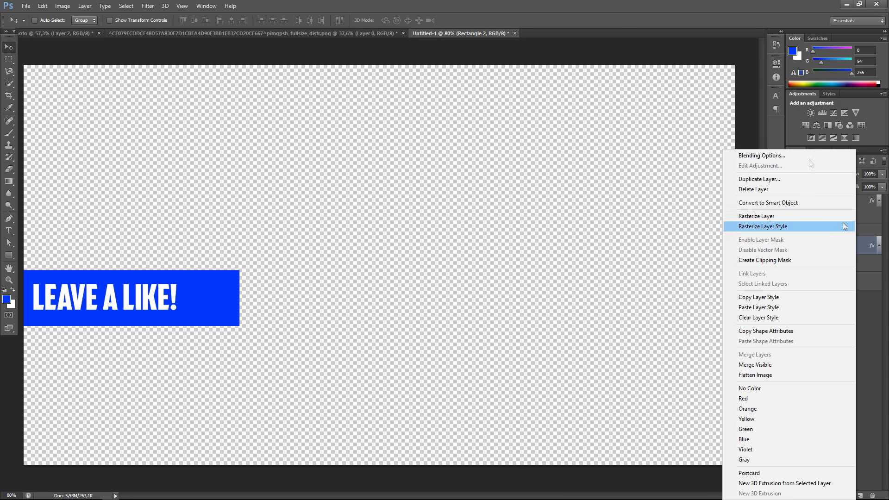
{"action": "left_click", "coordinate": [782, 154]}
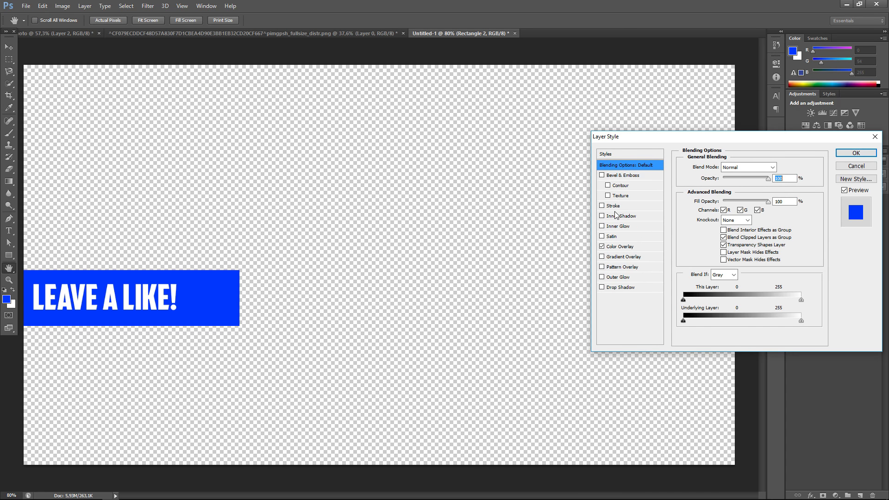
{"action": "left_click", "coordinate": [602, 206]}
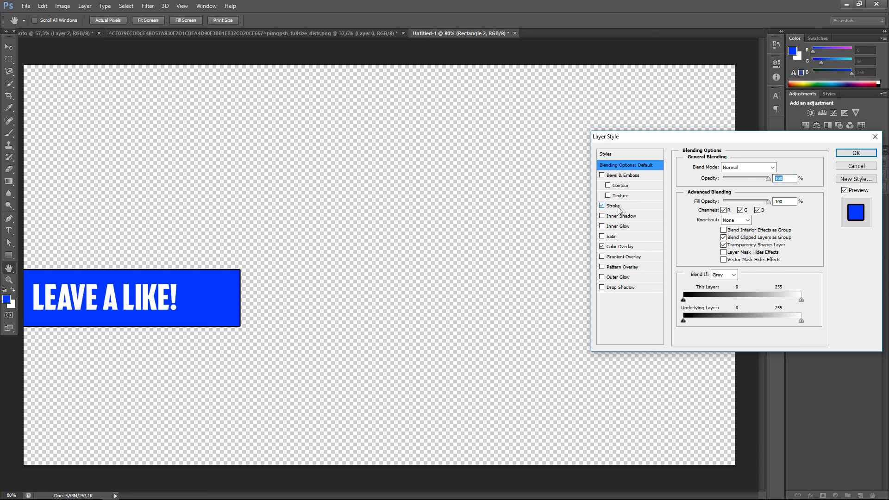
{"action": "left_click", "coordinate": [613, 206]}
{"action": "left_click", "coordinate": [704, 230]}
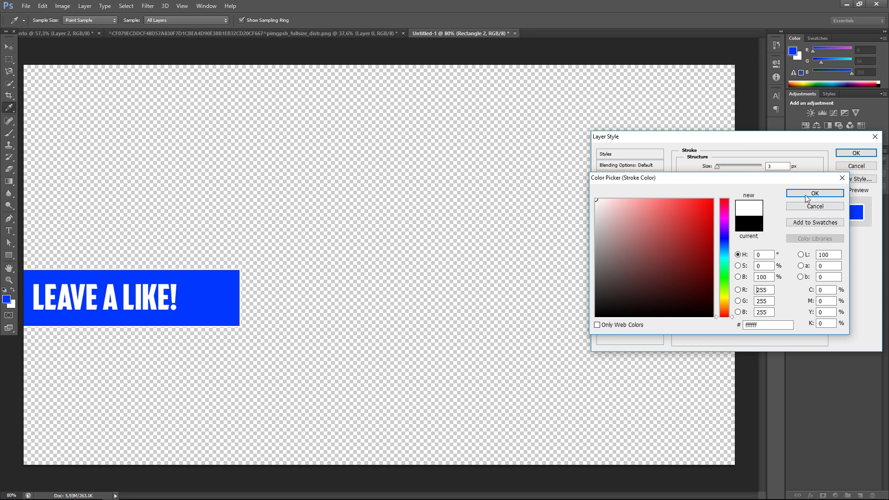
{"action": "left_click", "coordinate": [815, 193]}
{"action": "left_click", "coordinate": [872, 157]}
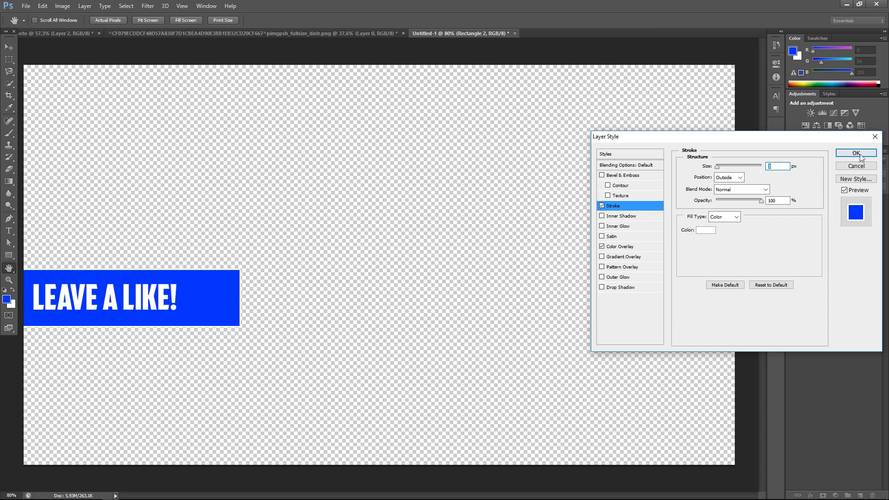
Nudge the "LEAVE A LIKE!" text slightly to the right inside the blue rectangle.
{"action": "key", "text": "v"}
{"action": "left_click_drag", "start_coordinate": [67, 295], "coordinate": [96, 303]}
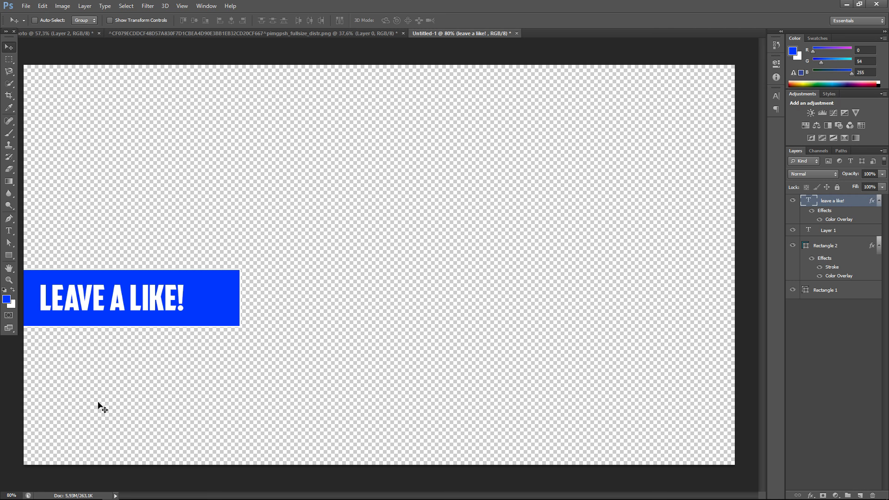
{"action": "left_click_drag", "start_coordinate": [118, 310], "coordinate": [111, 309]}
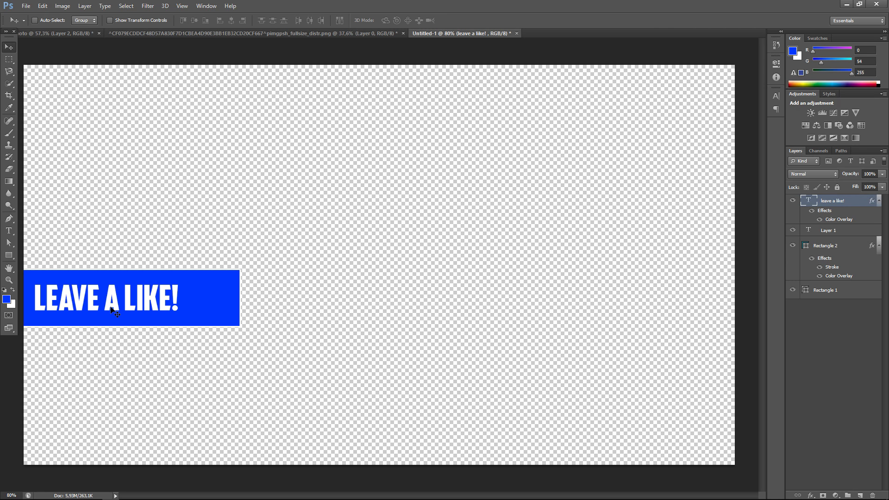
Switch to Chrome and run a Google image search for "thumbs up png".
{"action": "left_click", "coordinate": [62, 493]}
{"action": "type", "text": "thumbs up o"}
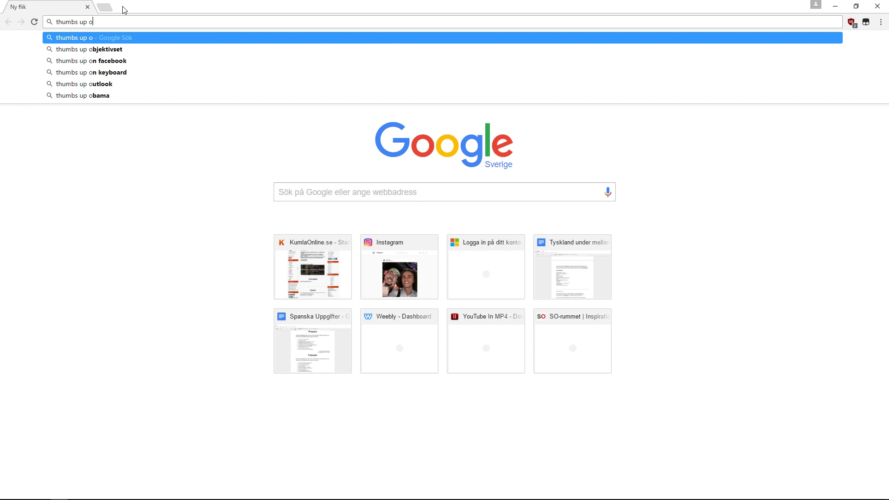
{"action": "key", "text": "BackSpace"}
{"action": "type", "text": "png"}
{"action": "key", "text": "Return"}
{"action": "left_click", "coordinate": [103, 87]}
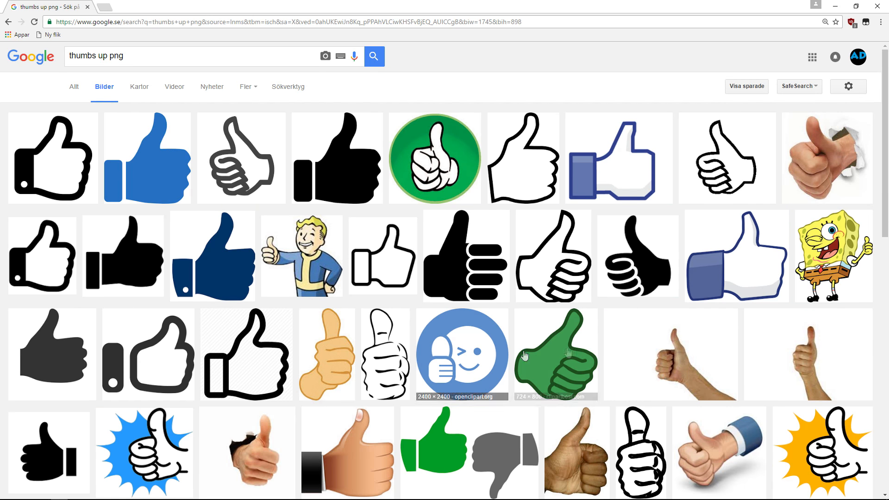
Preview several thumbs-up image results to find a suitable icon with a transparent background.
{"action": "left_click", "coordinate": [632, 278]}
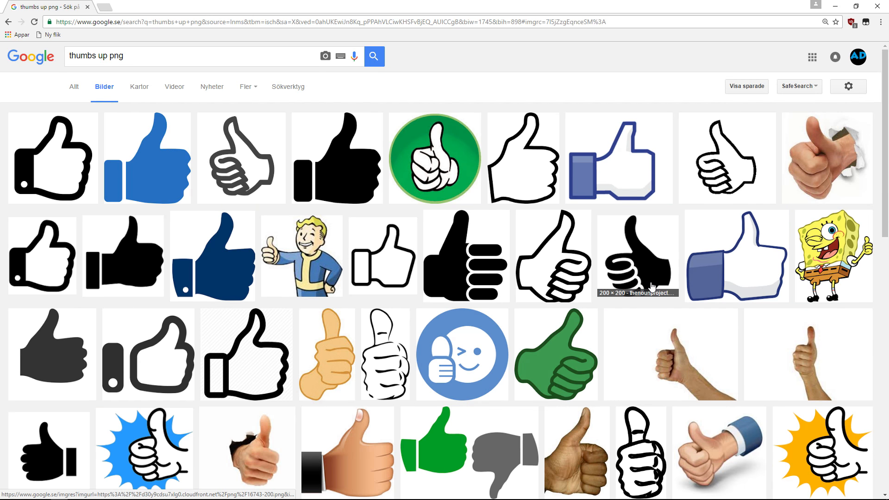
{"action": "scroll", "coordinate": [665, 187], "scroll_direction": "up", "scroll_amount": 4}
{"action": "left_click", "coordinate": [680, 146]}
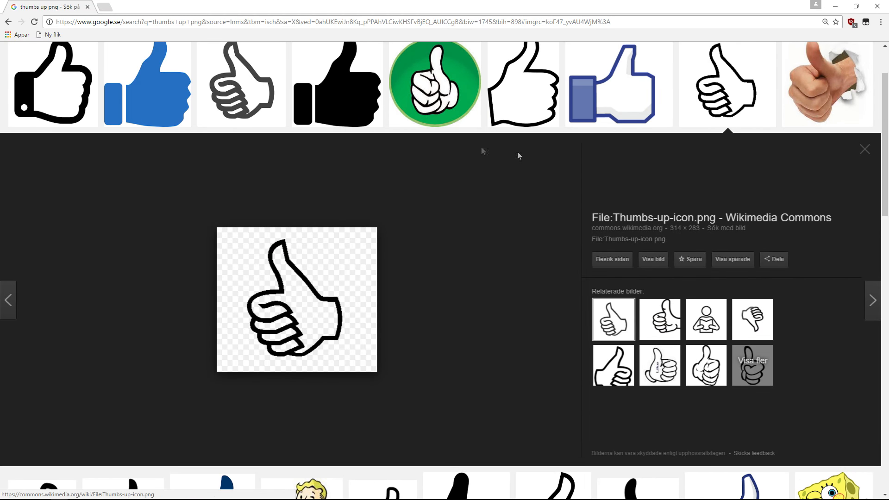
{"action": "left_click", "coordinate": [308, 74]}
{"action": "left_click", "coordinate": [184, 72]}
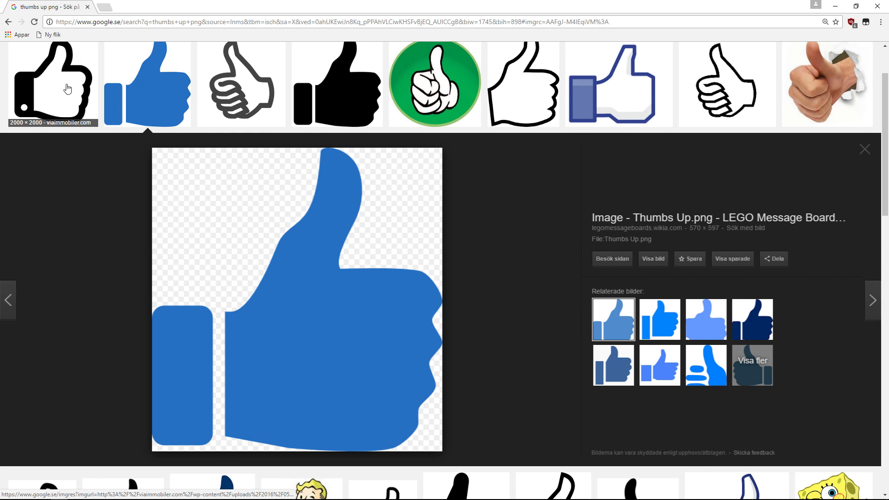
{"action": "left_click", "coordinate": [67, 88]}
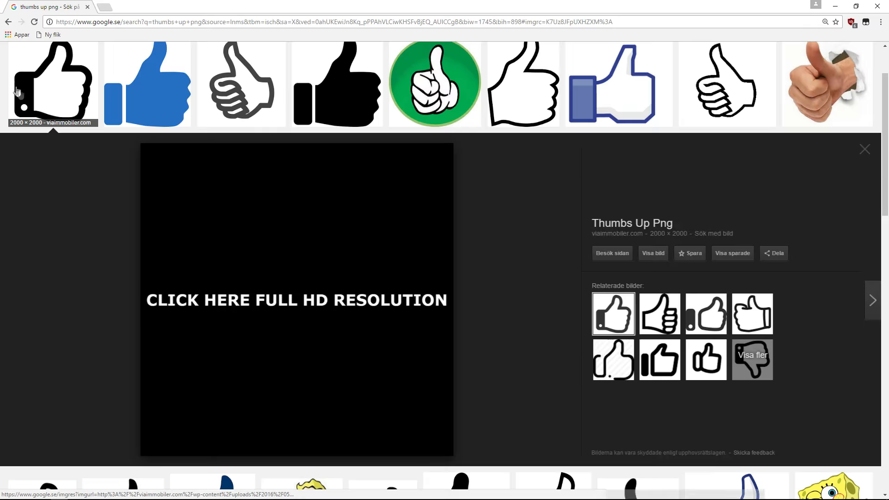
{"action": "scroll", "coordinate": [74, 260], "scroll_direction": "down", "scroll_amount": 6}
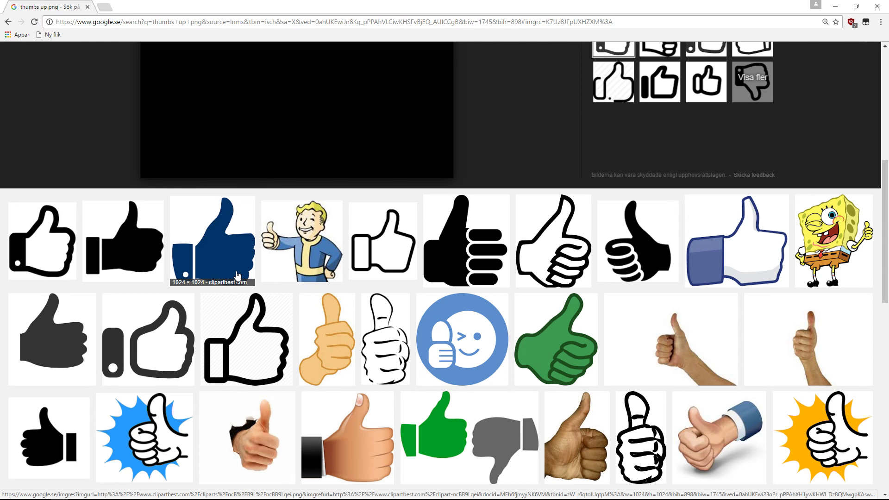
{"action": "scroll", "coordinate": [253, 268], "scroll_direction": "up", "scroll_amount": 6}
Save the solid black 512 × 512 thumbs-up image from clipartbest.com to Pictures as ThumbsUp in PNG format.
{"action": "left_click", "coordinate": [324, 178]}
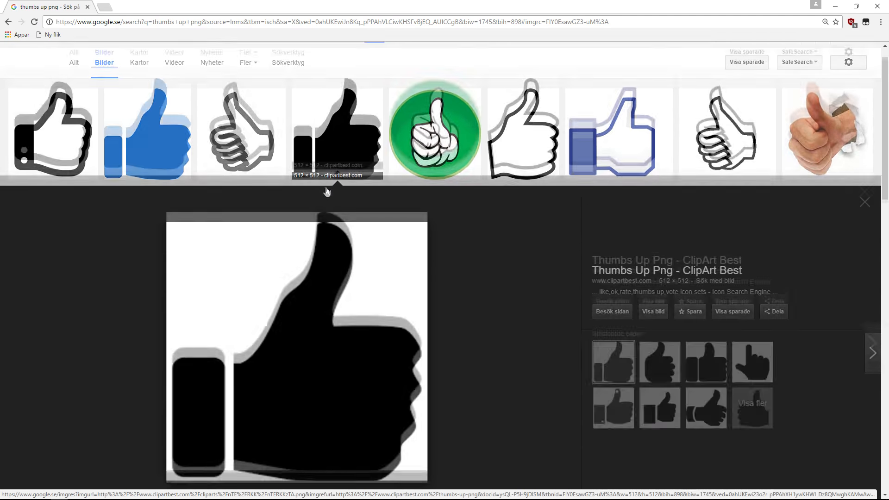
{"action": "left_click", "coordinate": [148, 102]}
{"action": "left_click", "coordinate": [335, 93]}
{"action": "right_click", "coordinate": [318, 239]}
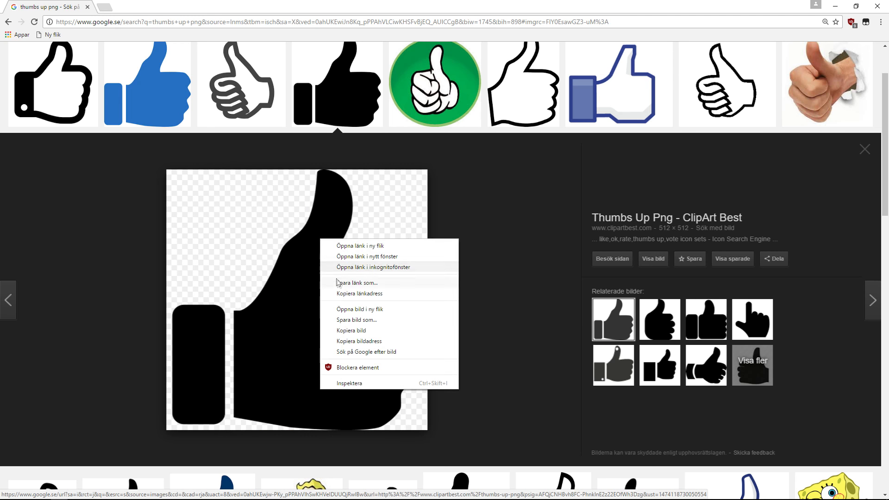
{"action": "left_click", "coordinate": [366, 318]}
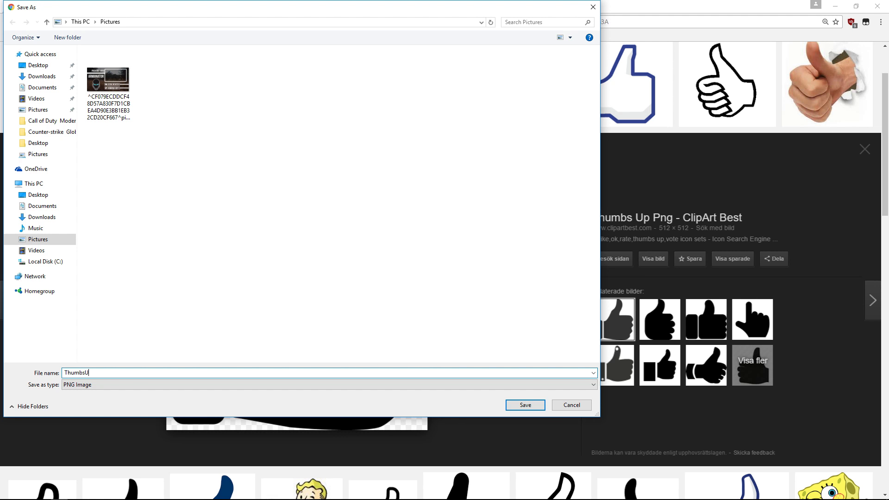
{"action": "left_click", "coordinate": [525, 405]}
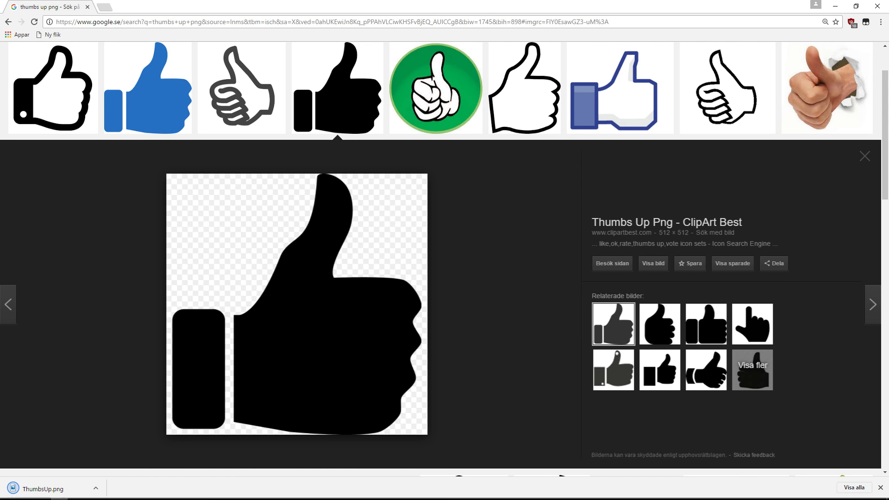
Switch to Photoshop and open the ThumbsUp image from the Pictures folder.
{"action": "left_click", "coordinate": [111, 492]}
{"action": "left_click", "coordinate": [26, 6]}
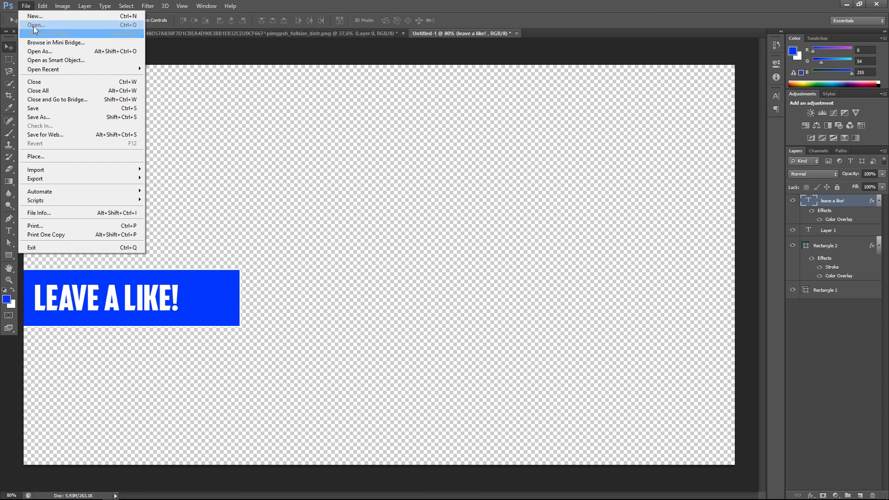
{"action": "left_click", "coordinate": [35, 26]}
{"action": "left_click", "coordinate": [353, 126]}
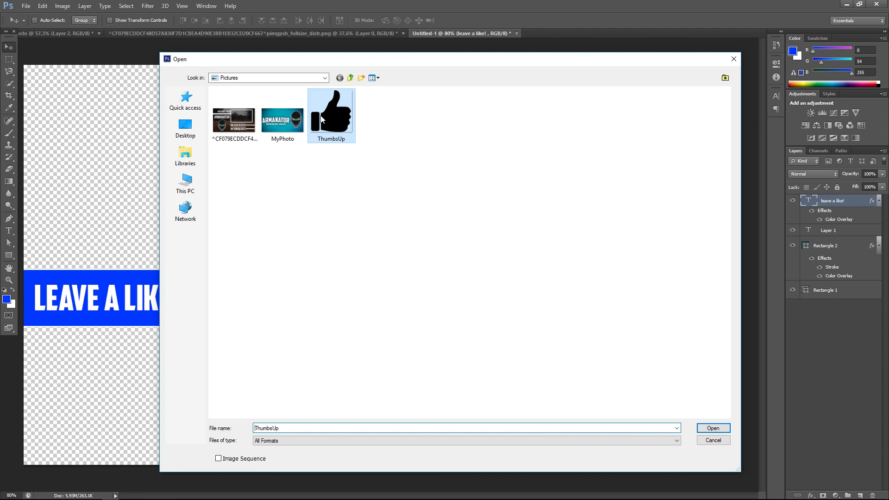
{"action": "left_click", "coordinate": [713, 428]}
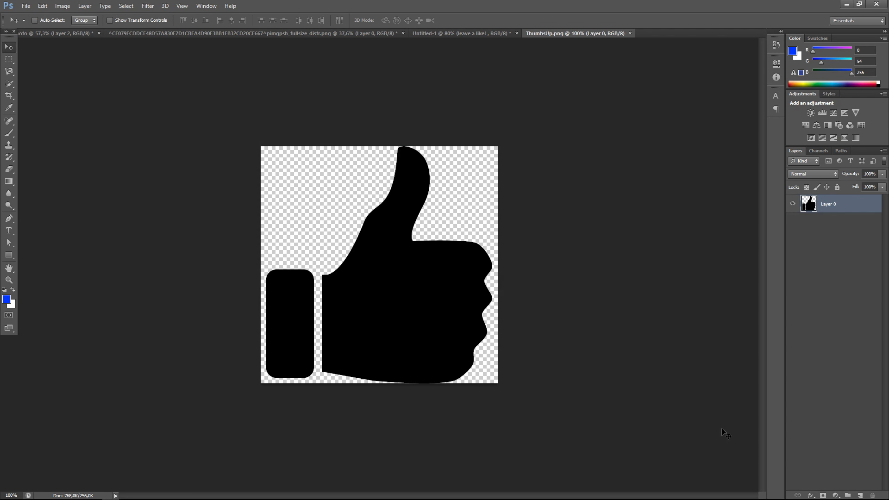
Bring the thumbs-up image into the Untitled-1 document, scale it to about 25%, and place it over the blue rectangle's right end.
{"action": "left_click_drag", "start_coordinate": [398, 293], "coordinate": [218, 250]}
{"action": "scroll", "coordinate": [215, 247], "scroll_direction": "down", "scroll_amount": 11}
{"action": "scroll", "coordinate": [217, 257], "scroll_direction": "up", "scroll_amount": 13}
{"action": "scroll", "coordinate": [222, 218], "scroll_direction": "down", "scroll_amount": 3}
{"action": "key", "text": "ctrl+t"}
{"action": "left_click_drag", "start_coordinate": [130, 140], "coordinate": [255, 273]}
{"action": "scroll", "coordinate": [257, 275], "scroll_direction": "up", "scroll_amount": 3}
{"action": "left_click_drag", "start_coordinate": [272, 294], "coordinate": [208, 283]}
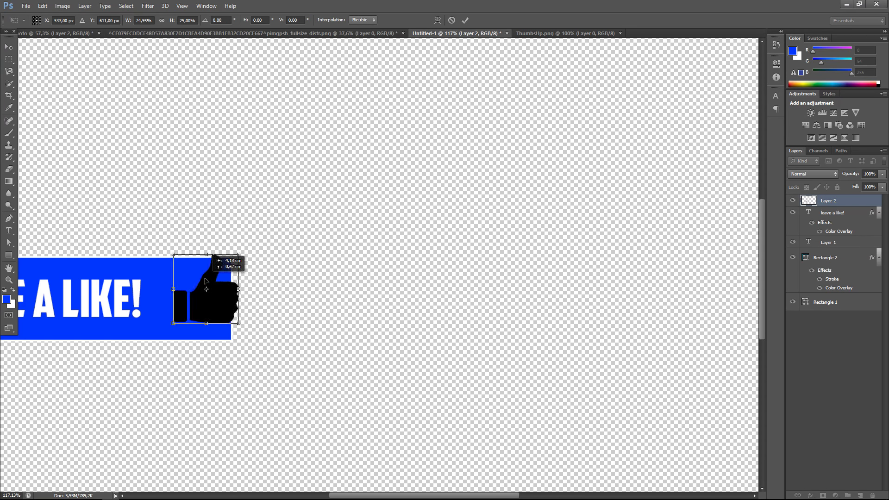
Resize the thumbs-up image to about 30% at the right end of the blue rectangle.
{"action": "left_click_drag", "start_coordinate": [239, 324], "coordinate": [267, 353]}
{"action": "left_click_drag", "start_coordinate": [246, 313], "coordinate": [224, 298]}
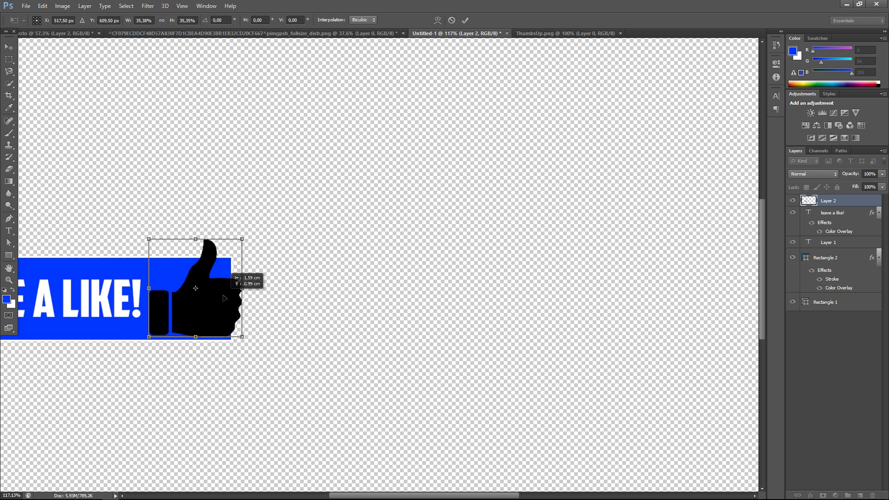
{"action": "left_click_drag", "start_coordinate": [247, 340], "coordinate": [235, 315]}
Rotate the thumbs-up image to about -10.8 degrees and fine-tune its position over the blue rectangle's right edge.
{"action": "scroll", "coordinate": [236, 321], "scroll_direction": "down", "scroll_amount": 8}
{"action": "left_click_drag", "start_coordinate": [263, 287], "coordinate": [268, 288]}
{"action": "scroll", "coordinate": [268, 289], "scroll_direction": "up", "scroll_amount": 5}
{"action": "left_click_drag", "start_coordinate": [242, 244], "coordinate": [251, 250]}
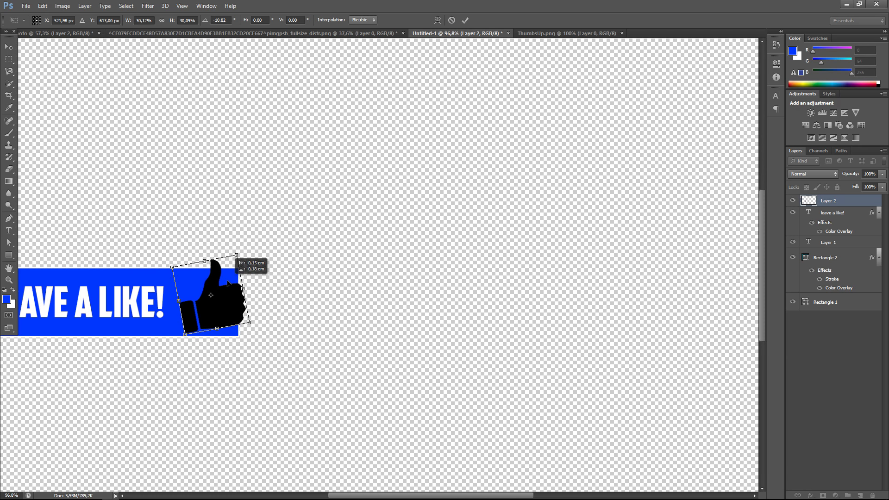
{"action": "key", "text": "Return"}
{"action": "scroll", "coordinate": [209, 281], "scroll_direction": "down", "scroll_amount": 8}
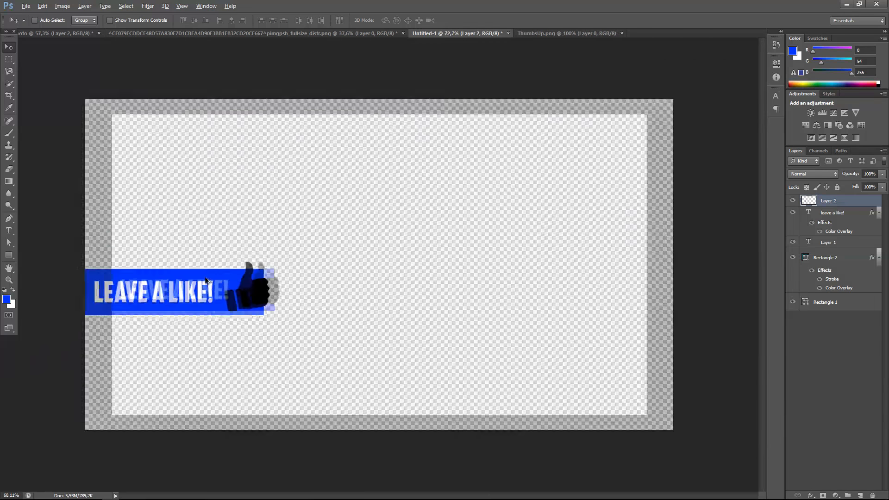
{"action": "scroll", "coordinate": [210, 281], "scroll_direction": "up", "scroll_amount": 8}
{"action": "left_click_drag", "start_coordinate": [241, 309], "coordinate": [239, 308]}
Look up the hex code of the blue foreground colour.
{"action": "key", "text": "i"}
{"action": "left_click", "coordinate": [6, 299]}
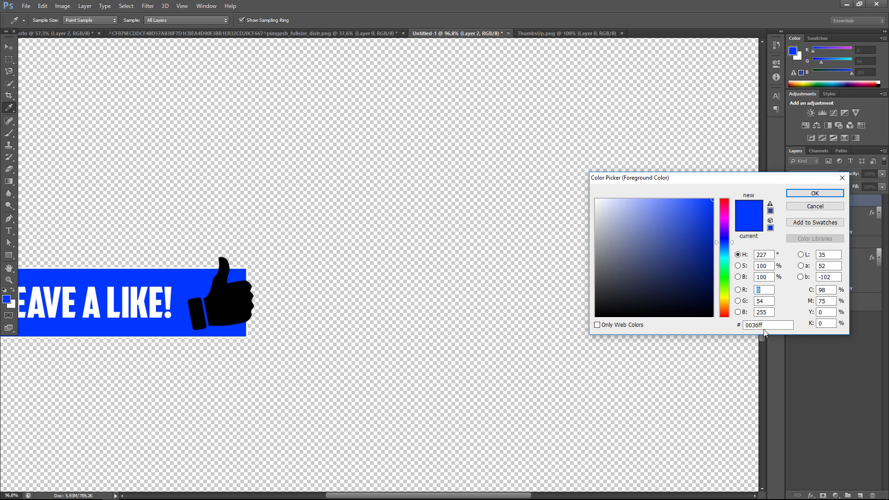
{"action": "left_click", "coordinate": [827, 193]}
Add a colour overlay with hex colour 0036ff to the thumbs-up layer.
{"action": "key", "text": "v"}
{"action": "right_click", "coordinate": [828, 202]}
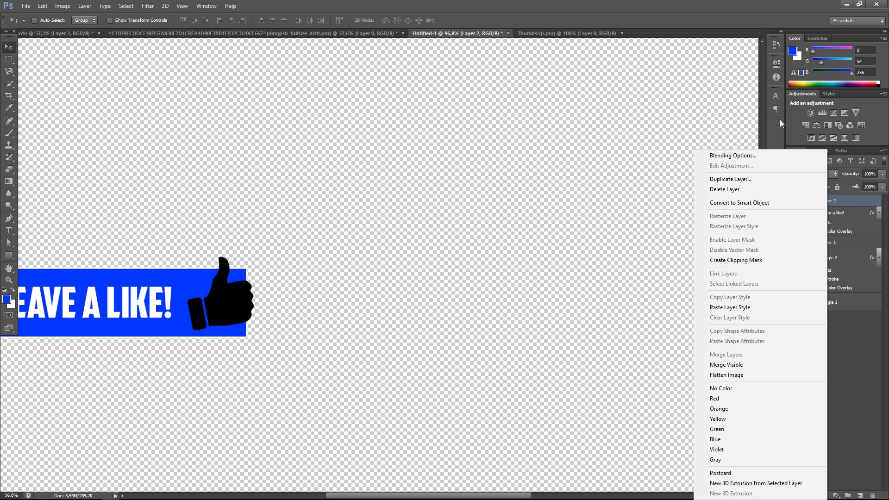
{"action": "left_click", "coordinate": [722, 153]}
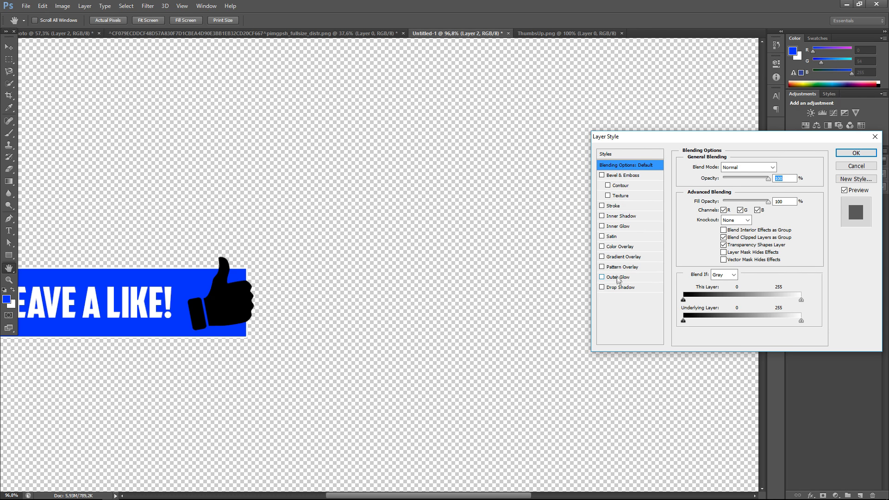
{"action": "left_click", "coordinate": [625, 248]}
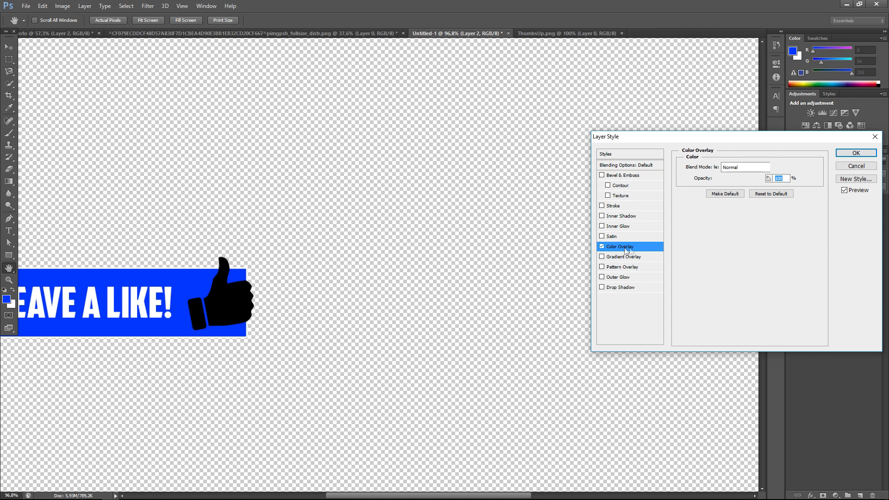
{"action": "left_click", "coordinate": [777, 166]}
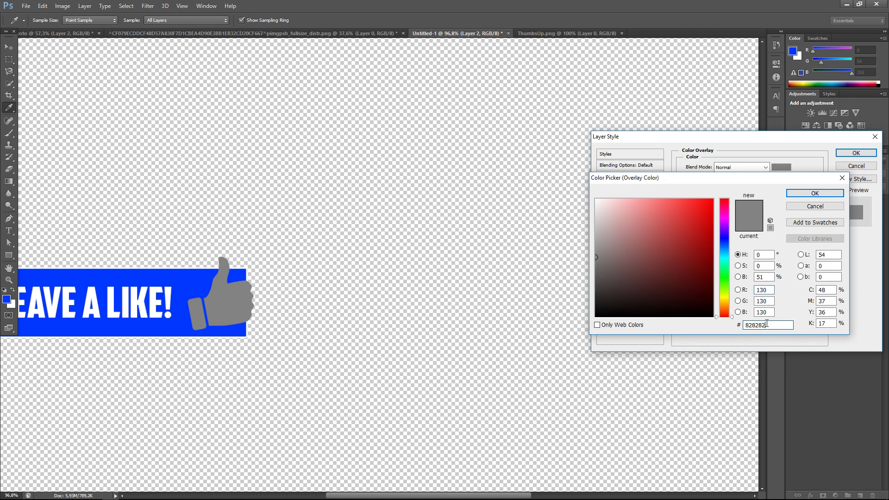
{"action": "type", "text": "00"}
{"action": "key", "text": "BackSpace"}
{"action": "key", "text": "BackSpace"}
{"action": "key", "text": "BackSpace"}
{"action": "key", "text": "BackSpace"}
{"action": "key", "text": "BackSpace"}
{"action": "key", "text": "BackSpace"}
{"action": "key", "text": "BackSpace"}
{"action": "type", "text": "0036ff"}
{"action": "left_click", "coordinate": [815, 193]}
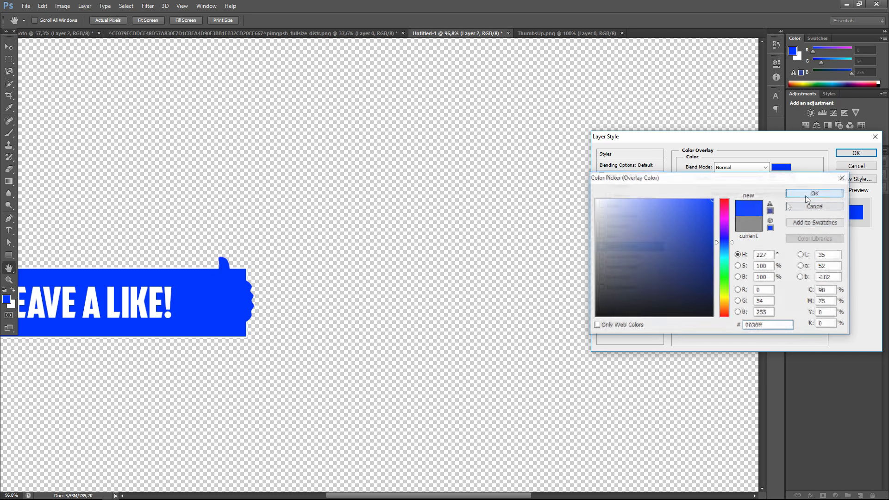
Add a white 3 px outside stroke to the thumbs-up layer and apply the layer style.
{"action": "left_click", "coordinate": [602, 205]}
{"action": "left_click", "coordinate": [613, 206]}
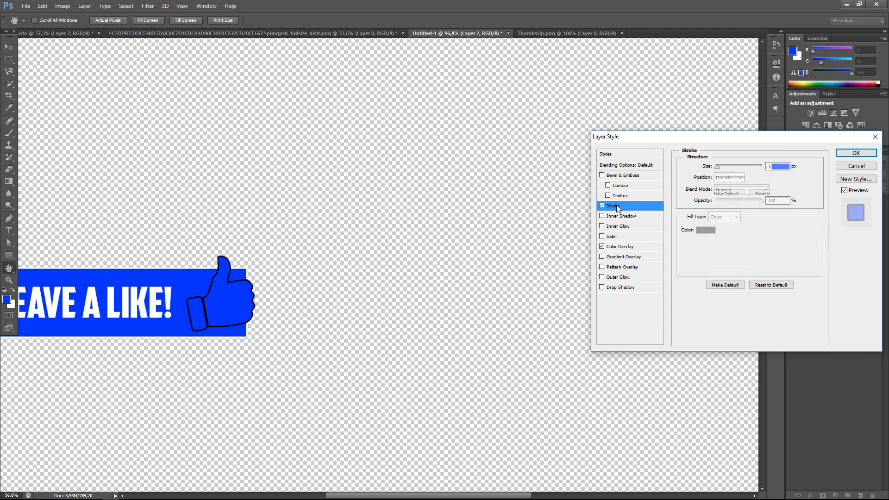
{"action": "left_click", "coordinate": [705, 230]}
{"action": "left_click", "coordinate": [350, 86]}
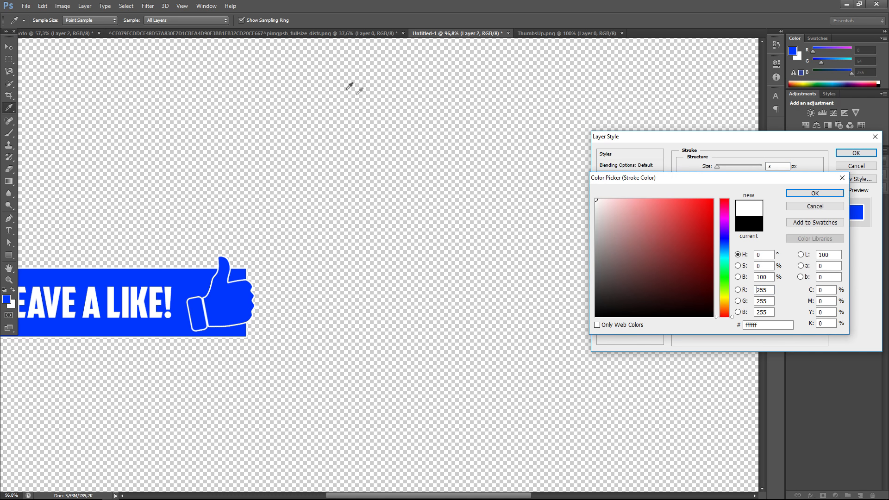
{"action": "left_click", "coordinate": [802, 193]}
{"action": "left_click", "coordinate": [856, 153]}
{"action": "key", "text": "v"}
{"action": "scroll", "coordinate": [329, 296], "scroll_direction": "down", "scroll_amount": 5}
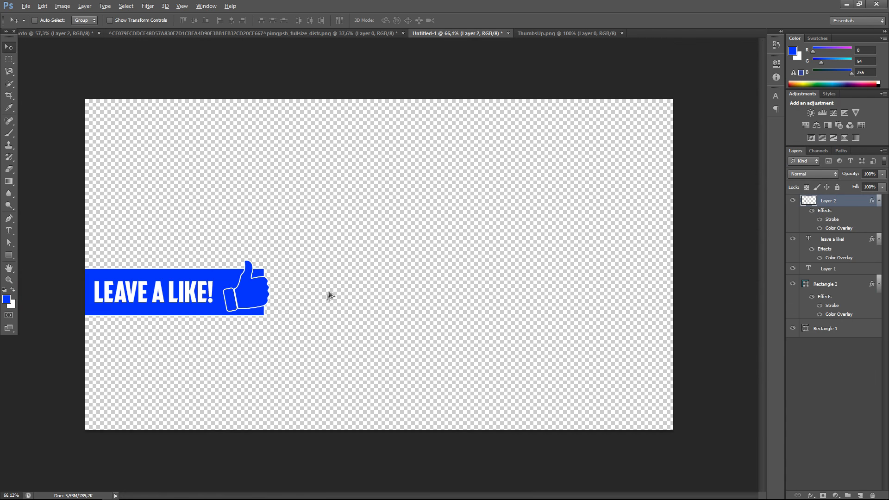
Move the thumbs-up slightly up and away from the blue rectangle's right edge, and scale it up slightly.
{"action": "scroll", "coordinate": [257, 342], "scroll_direction": "up", "scroll_amount": 7}
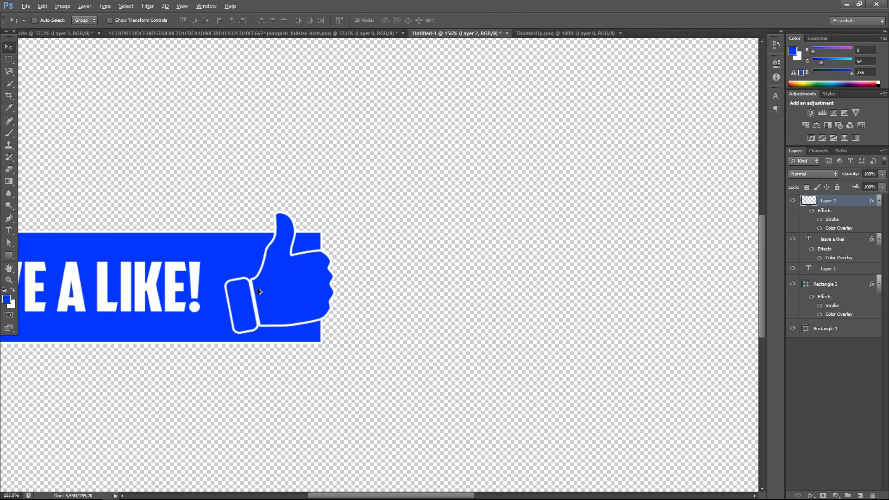
{"action": "left_click_drag", "start_coordinate": [299, 290], "coordinate": [293, 283]}
{"action": "key", "text": "ctrl+t"}
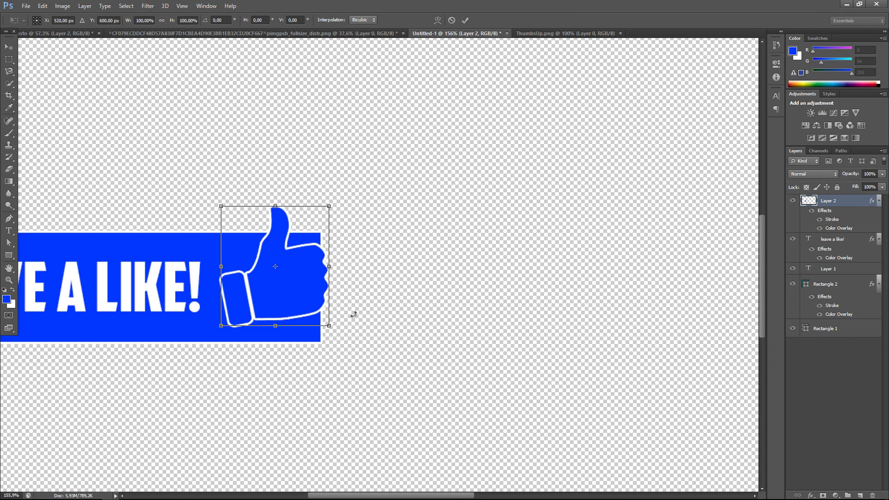
{"action": "left_click_drag", "start_coordinate": [329, 326], "coordinate": [332, 333]}
{"action": "left_click", "coordinate": [7, 45]}
{"action": "left_click", "coordinate": [403, 191]}
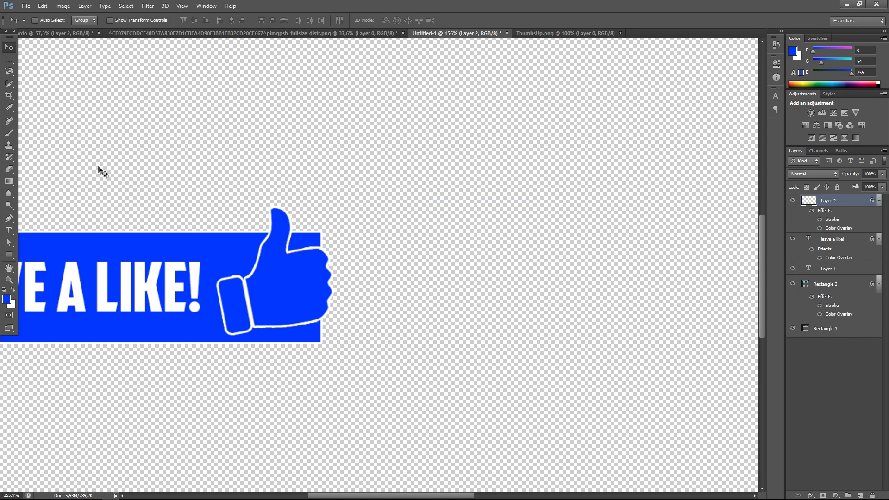
{"action": "key", "text": "ctrl+0"}
{"action": "scroll", "coordinate": [25, 294], "scroll_direction": "down", "scroll_amount": 15}
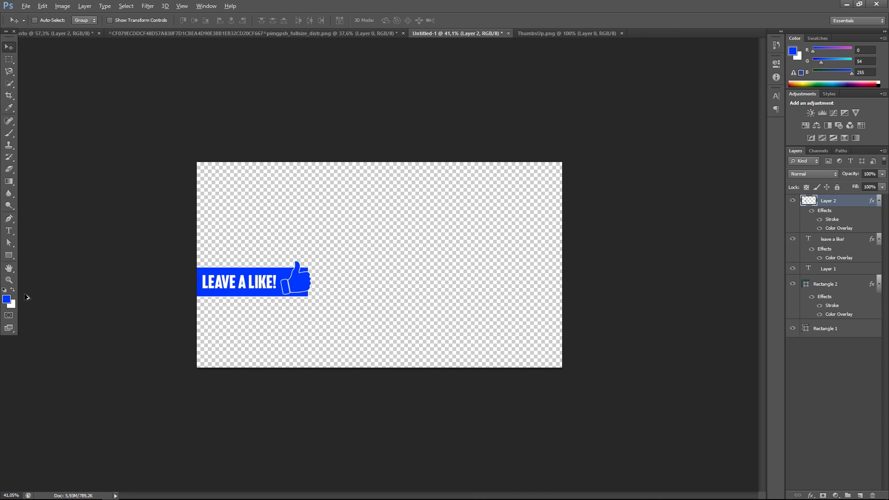
Enlarge the thumbs-up to about 101.3% width and 101.7% height over the blue rectangle's right end.
{"action": "scroll", "coordinate": [172, 284], "scroll_direction": "up", "scroll_amount": 6}
{"action": "scroll", "coordinate": [170, 279], "scroll_direction": "up", "scroll_amount": 14}
{"action": "scroll", "coordinate": [85, 290], "scroll_direction": "down", "scroll_amount": 5}
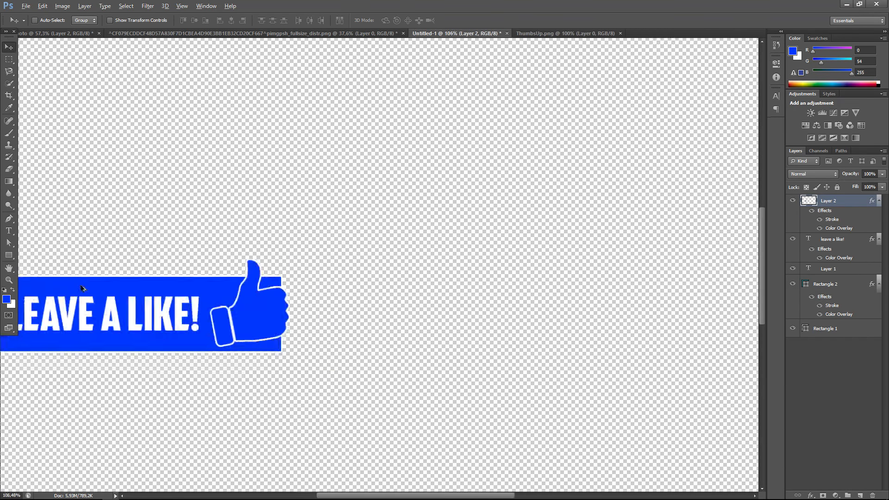
{"action": "left_click_drag", "start_coordinate": [104, 295], "coordinate": [104, 293]}
{"action": "left_click", "coordinate": [239, 289], "text": "ctrl"}
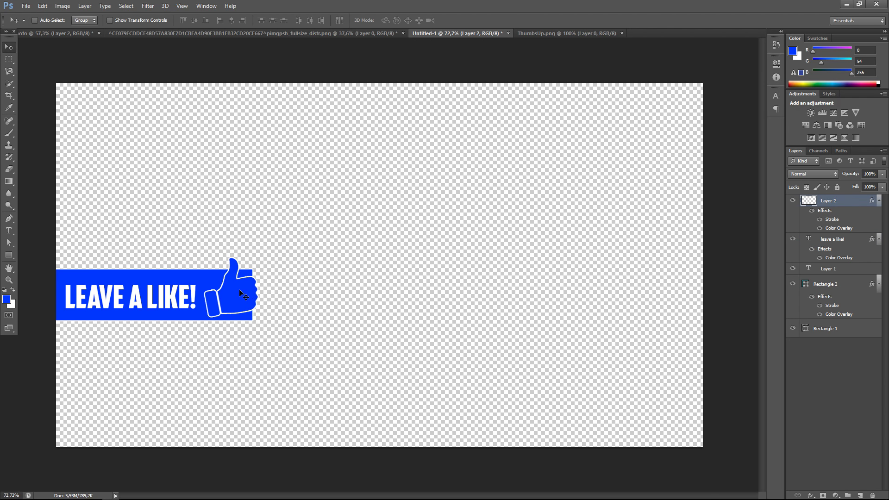
{"action": "key", "text": "ctrl+t"}
{"action": "mouse_move", "coordinate": [258, 311]}
{"action": "left_mouse_down"}
{"action": "mouse_move", "coordinate": [265, 322]}
{"action": "mouse_move", "coordinate": [259, 315]}
{"action": "left_mouse_up"}
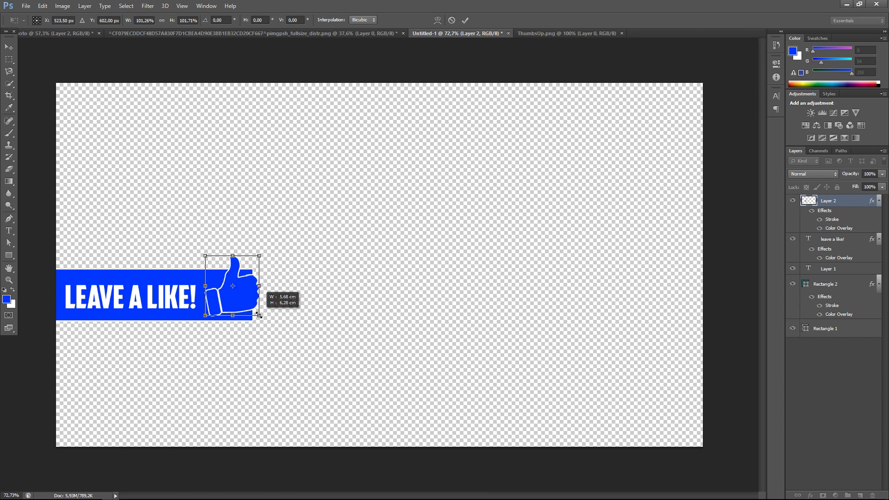
{"action": "scroll", "coordinate": [245, 307], "scroll_direction": "up", "scroll_amount": 2}
{"action": "left_click", "coordinate": [11, 48]}
{"action": "key", "text": "Return"}
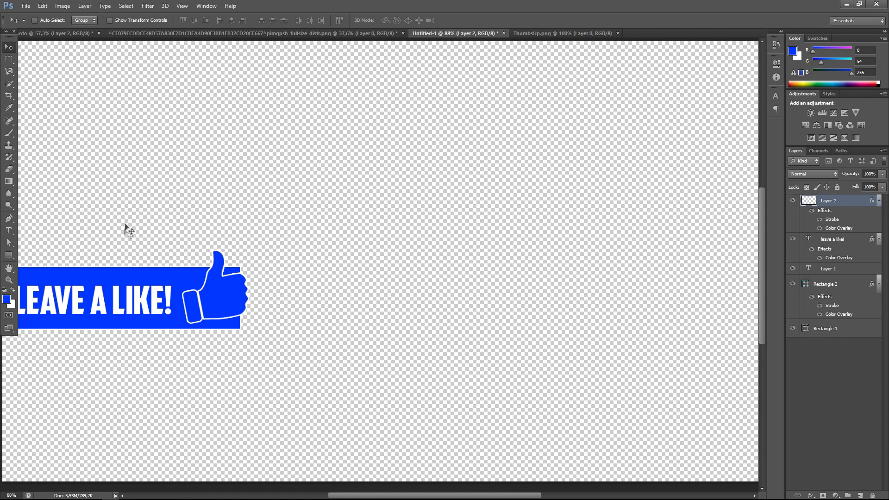
{"action": "scroll", "coordinate": [105, 272], "scroll_direction": "down", "scroll_amount": 6}
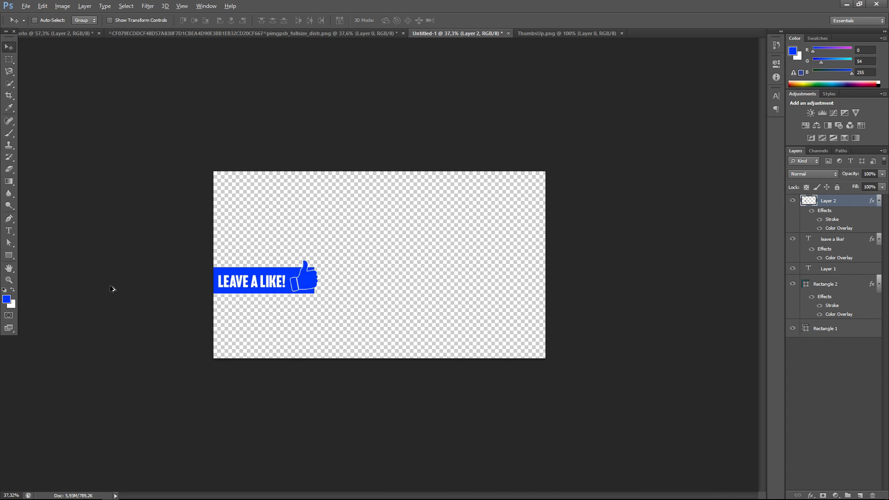
Fine-tune the position of the "LEAVE A LIKE!" text so it sits centred within the blue rectangle.
{"action": "scroll", "coordinate": [107, 274], "scroll_direction": "up", "scroll_amount": 5}
{"action": "mouse_move", "coordinate": [111, 306]}
{"action": "left_mouse_down"}
{"action": "mouse_move", "coordinate": [112, 291]}
{"action": "mouse_move", "coordinate": [112, 303]}
{"action": "left_mouse_up"}
{"action": "scroll", "coordinate": [106, 312], "scroll_direction": "down", "scroll_amount": 2}
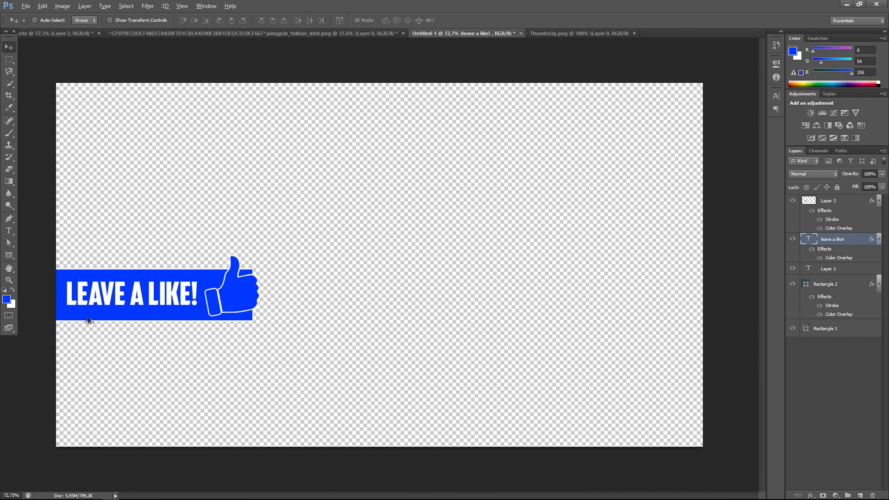
{"action": "left_click_drag", "start_coordinate": [135, 293], "coordinate": [134, 297]}
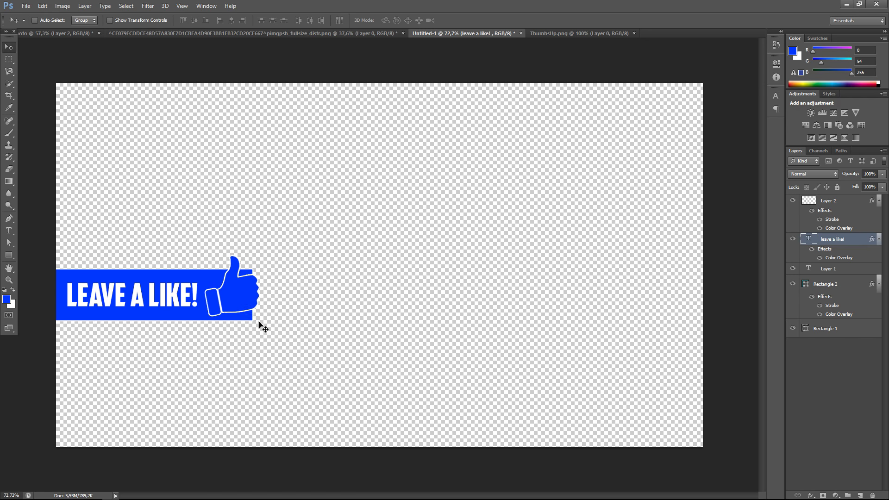
Save the banner as a JPEG copy named "Lowerthir" in the Pictures folder at maximum quality 12.
{"action": "left_click", "coordinate": [26, 6]}
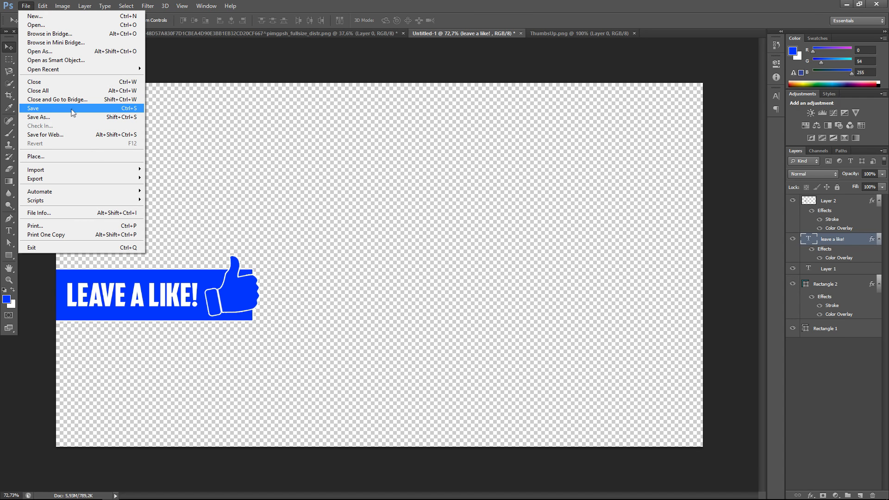
{"action": "left_click", "coordinate": [98, 118]}
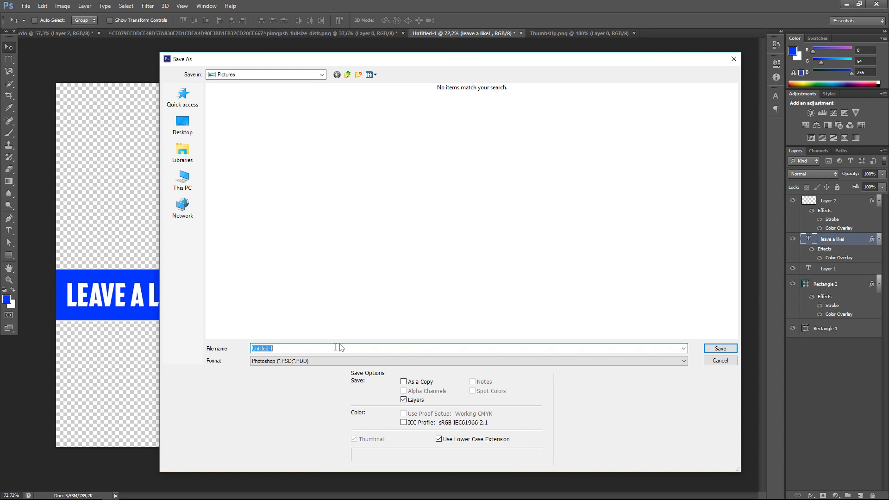
{"action": "left_click", "coordinate": [327, 361]}
{"action": "left_click", "coordinate": [323, 426]}
{"action": "left_click", "coordinate": [340, 349]}
{"action": "type", "text": "Lowert"}
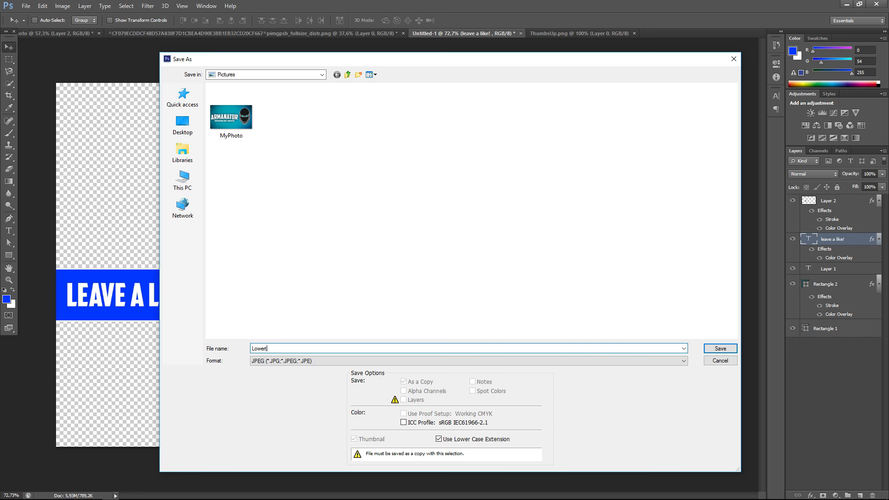
{"action": "type", "text": "hir"}
{"action": "key", "text": "Return"}
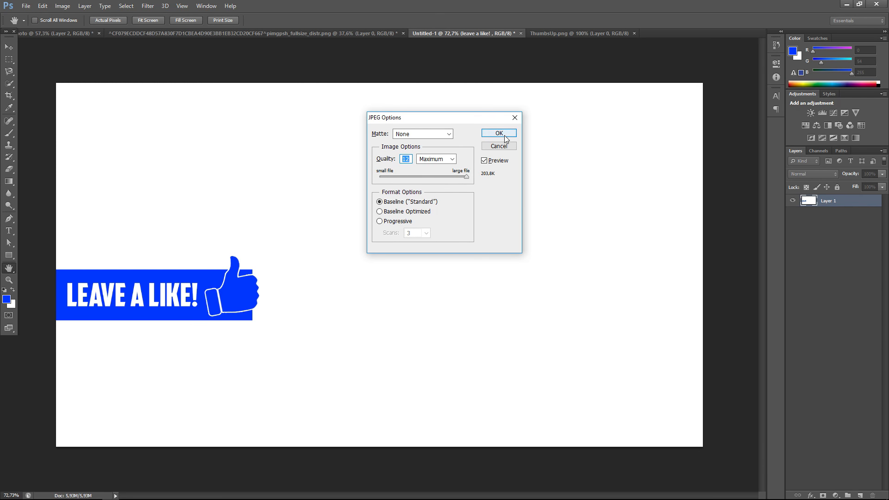
{"action": "left_click", "coordinate": [504, 135]}
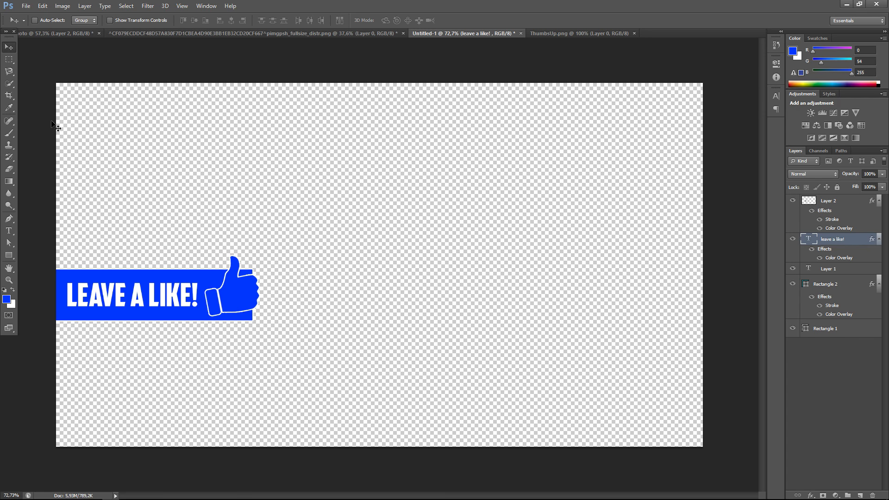
Activate the Brush tool and rasterize the "leave a like!" text layer.
{"action": "left_click", "coordinate": [9, 132]}
{"action": "right_click", "coordinate": [13, 132]}
{"action": "left_click", "coordinate": [56, 133]}
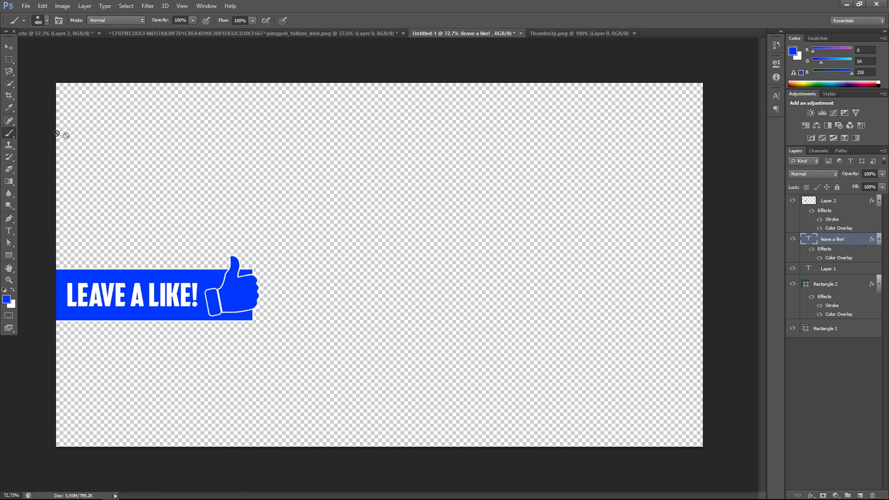
{"action": "right_click", "coordinate": [12, 134]}
{"action": "left_click", "coordinate": [121, 145]}
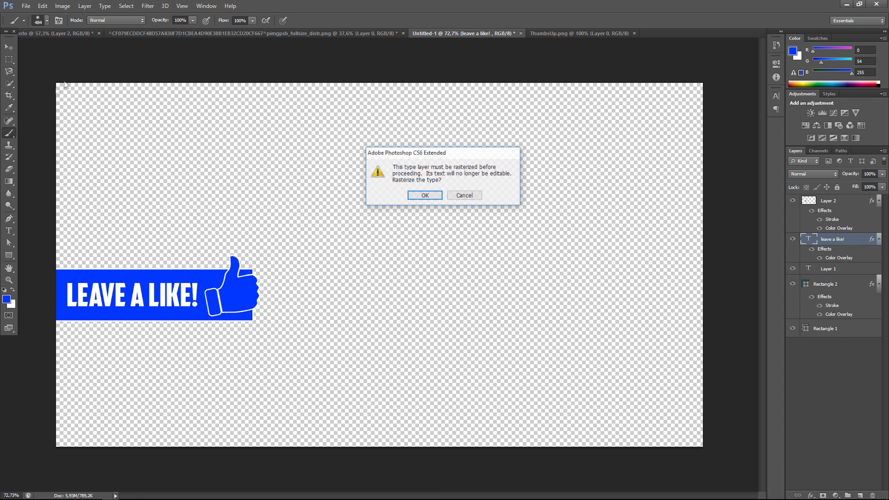
{"action": "left_click", "coordinate": [435, 195]}
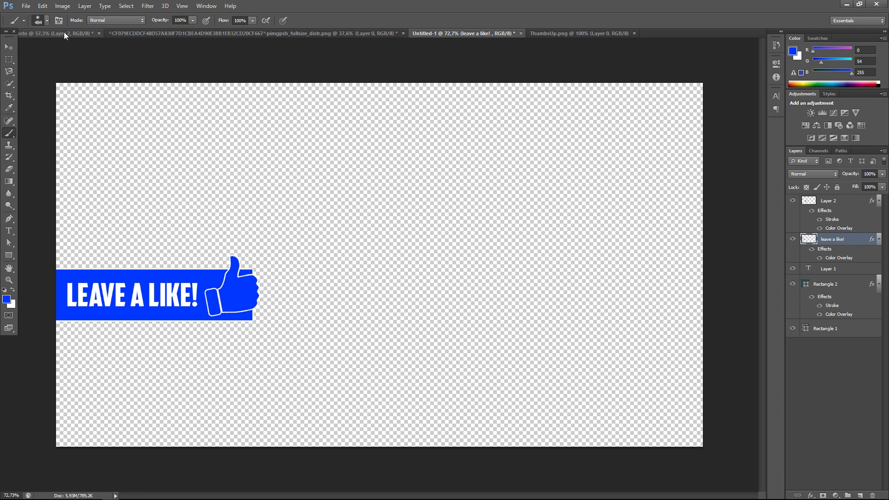
Switch to the open document with the ARMANATOR title and helmet artwork.
{"action": "left_click", "coordinate": [64, 33]}
{"action": "scroll", "coordinate": [81, 188], "scroll_direction": "up", "scroll_amount": 3}
{"action": "scroll", "coordinate": [64, 198], "scroll_direction": "down", "scroll_amount": 3}
Try painting soft blue brush strokes across the artwork and along its lower edge, undoing each one.
{"action": "mouse_move", "coordinate": [65, 118]}
{"action": "left_mouse_down"}
{"action": "mouse_move", "coordinate": [307, 140]}
{"action": "mouse_move", "coordinate": [373, 129]}
{"action": "mouse_move", "coordinate": [336, 145]}
{"action": "mouse_move", "coordinate": [569, 303]}
{"action": "left_mouse_up"}
{"action": "key", "text": "ctrl+z"}
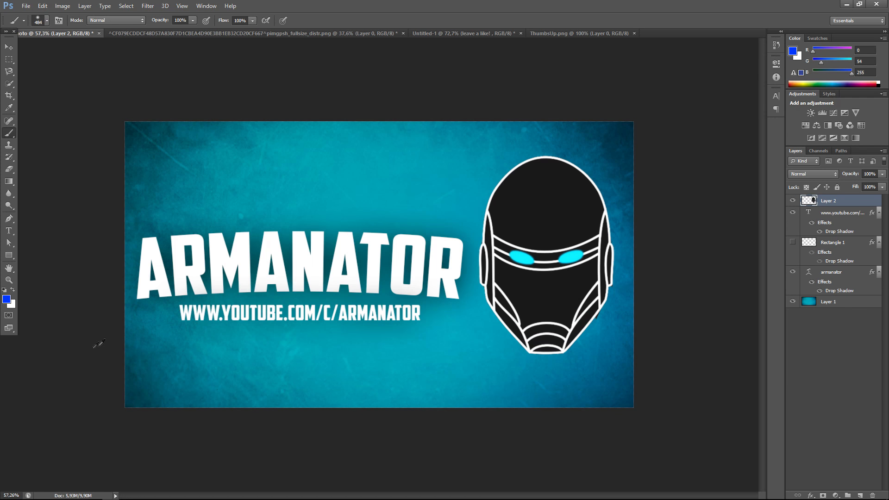
{"action": "left_click_drag", "start_coordinate": [102, 342], "coordinate": [842, 390]}
{"action": "key", "text": "ctrl+alt+z"}
{"action": "left_click_drag", "start_coordinate": [51, 384], "coordinate": [619, 376]}
{"action": "scroll", "coordinate": [704, 416], "scroll_direction": "down", "scroll_amount": 5}
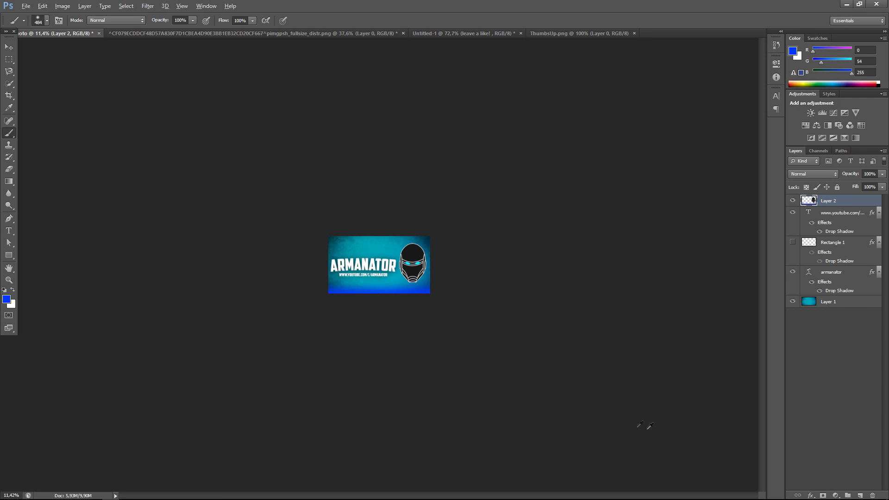
{"action": "scroll", "coordinate": [359, 370], "scroll_direction": "up", "scroll_amount": 5}
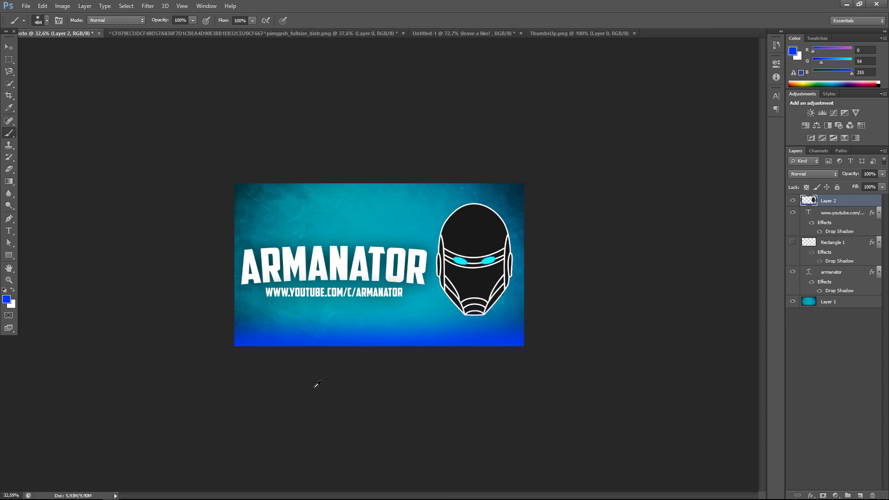
{"action": "key", "text": "ctrl+alt+z"}
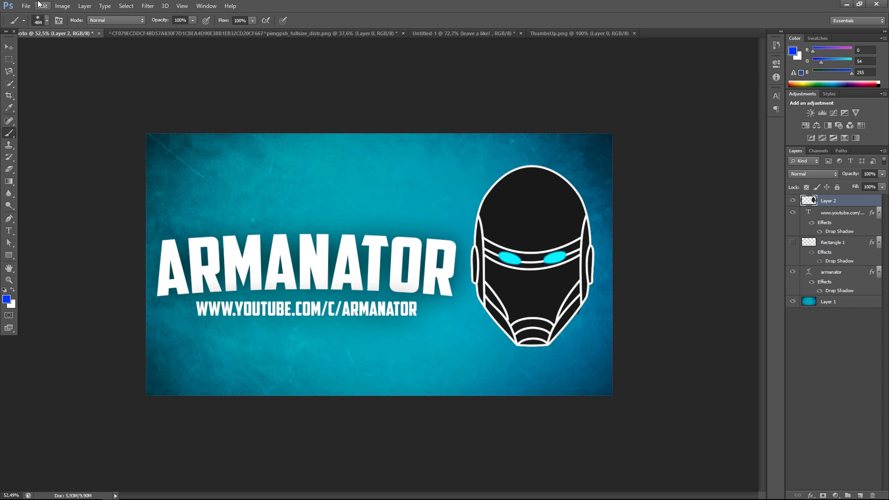
Add a new empty layer with default settings above the helmet layer.
{"action": "left_click", "coordinate": [85, 6]}
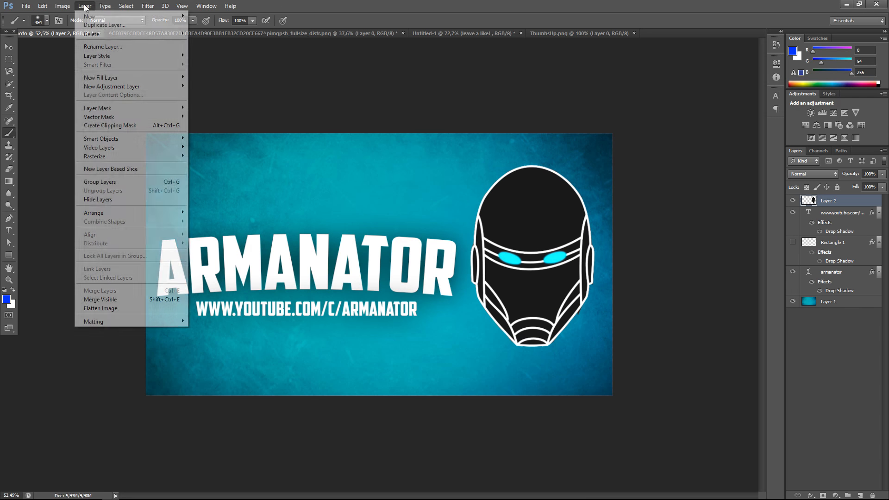
{"action": "mouse_move", "coordinate": [95, 16]}
{"action": "left_click", "coordinate": [203, 16]}
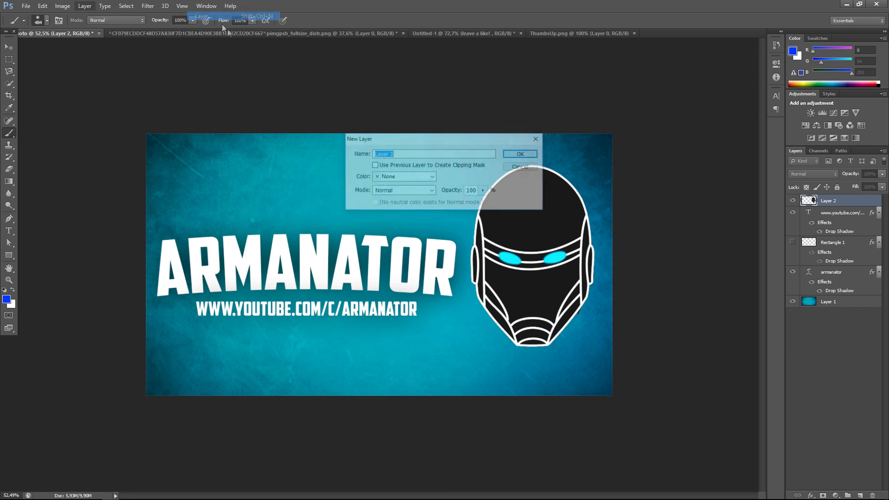
{"action": "left_click", "coordinate": [522, 154]}
Try painting the new layer blue and lowering its opacity to 38%, and undo both changes.
{"action": "left_click", "coordinate": [267, 171]}
{"action": "mouse_move", "coordinate": [299, 118]}
{"action": "left_mouse_down"}
{"action": "mouse_move", "coordinate": [134, 168]}
{"action": "mouse_move", "coordinate": [324, 259]}
{"action": "left_mouse_up"}
{"action": "left_click", "coordinate": [882, 173]}
{"action": "left_click_drag", "start_coordinate": [881, 184], "coordinate": [854, 183]}
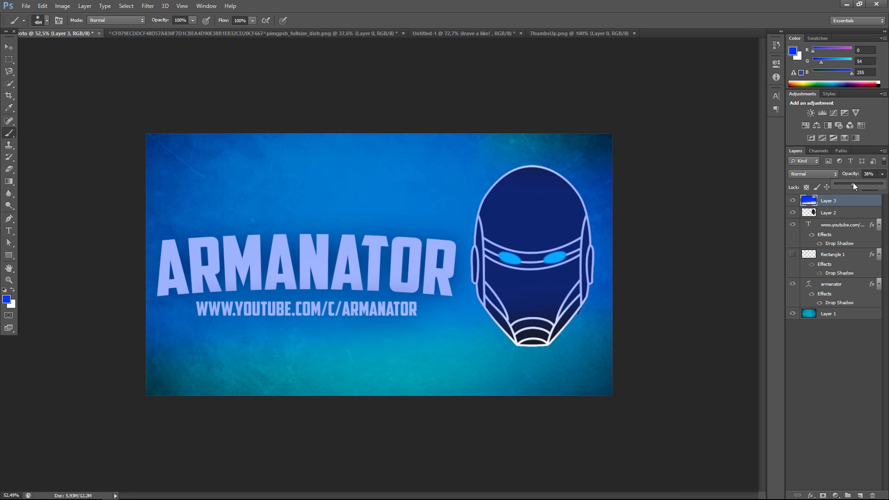
{"action": "key", "text": "ctrl+alt+z"}
{"action": "key", "text": "ctrl+alt+z"}
{"action": "key", "text": "ctrl+alt+z"}
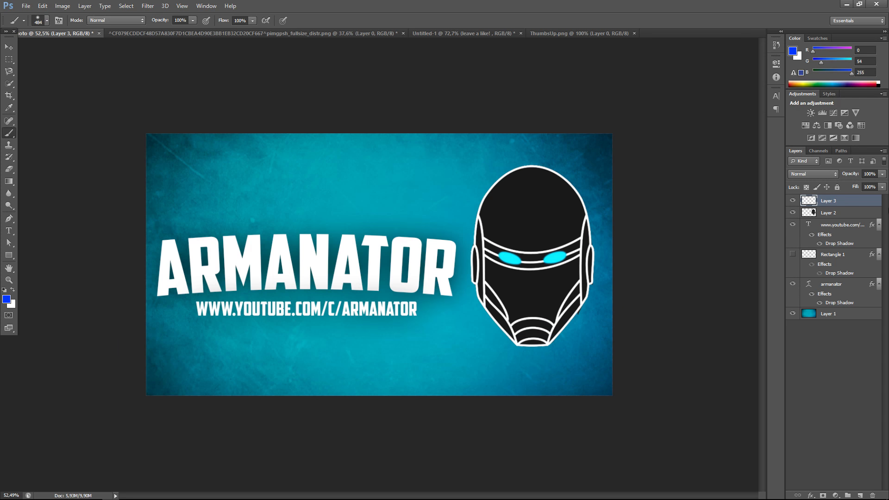
Review the variants of the brush, eyedropper and stamp tools, and activate the Clone Stamp tool.
{"action": "right_click", "coordinate": [12, 138]}
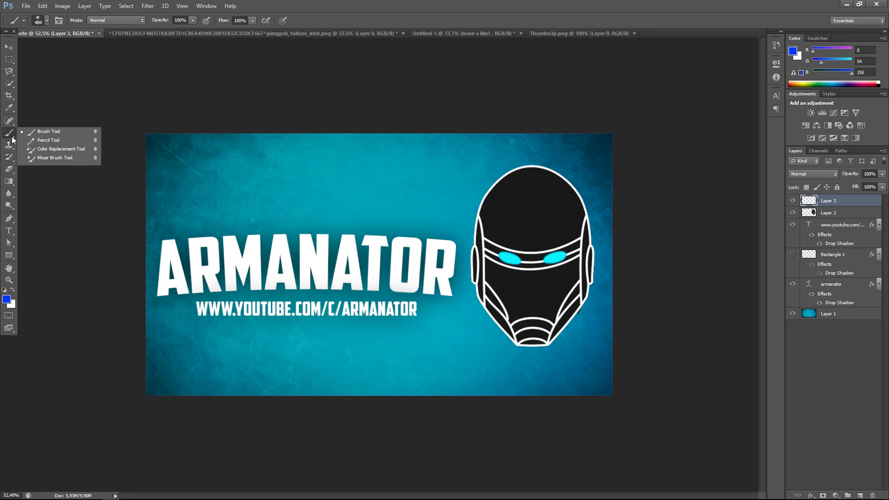
{"action": "left_click", "coordinate": [9, 144]}
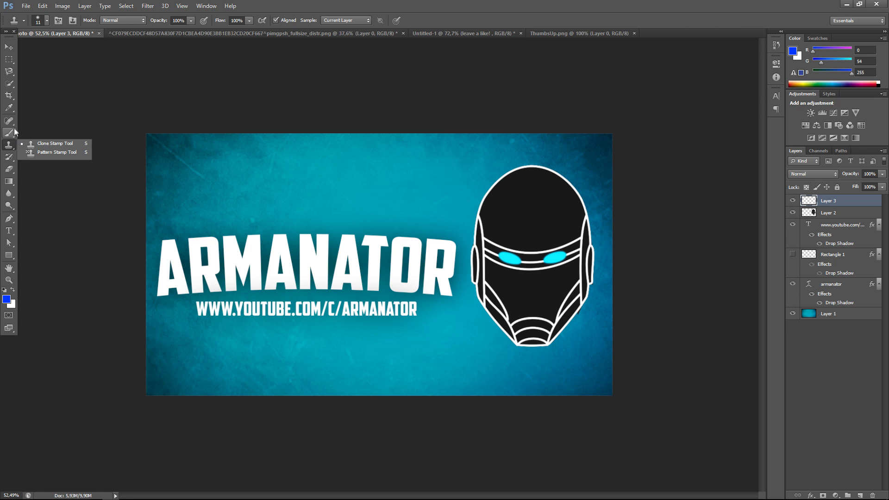
{"action": "left_click", "coordinate": [12, 111]}
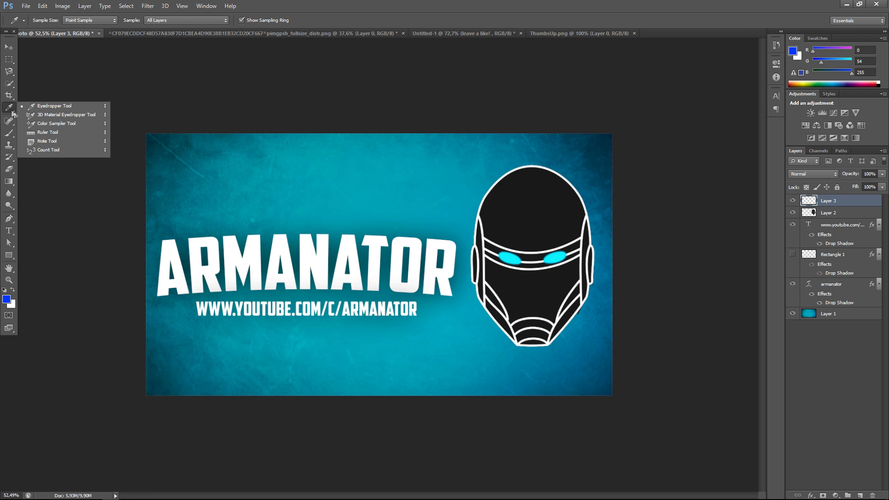
{"action": "left_click", "coordinate": [8, 147]}
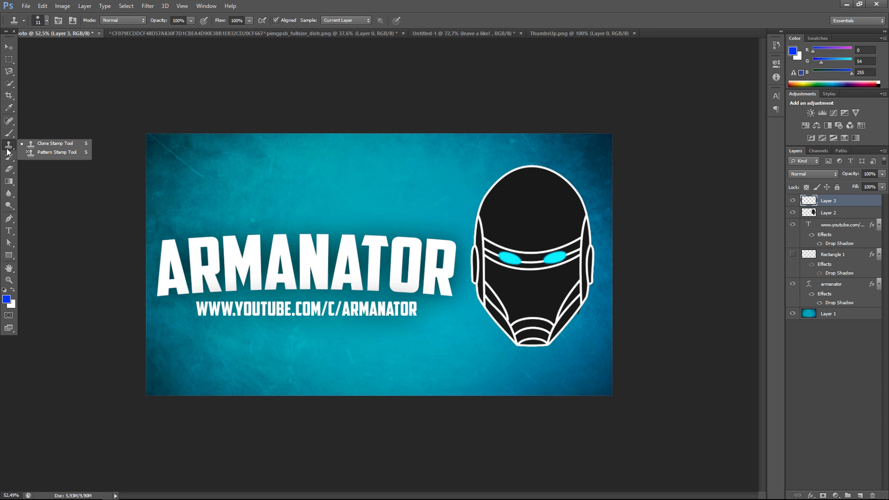
{"action": "left_click", "coordinate": [29, 147]}
{"action": "scroll", "coordinate": [187, 203], "scroll_direction": "up", "scroll_amount": 8}
{"action": "scroll", "coordinate": [187, 205], "scroll_direction": "down", "scroll_amount": 8}
{"action": "scroll", "coordinate": [107, 133], "scroll_direction": "up", "scroll_amount": 3}
{"action": "scroll", "coordinate": [97, 145], "scroll_direction": "up", "scroll_amount": 4}
{"action": "scroll", "coordinate": [97, 145], "scroll_direction": "down", "scroll_amount": 10}
{"action": "scroll", "coordinate": [145, 361], "scroll_direction": "up", "scroll_amount": 7}
{"action": "scroll", "coordinate": [166, 435], "scroll_direction": "up", "scroll_amount": 1}
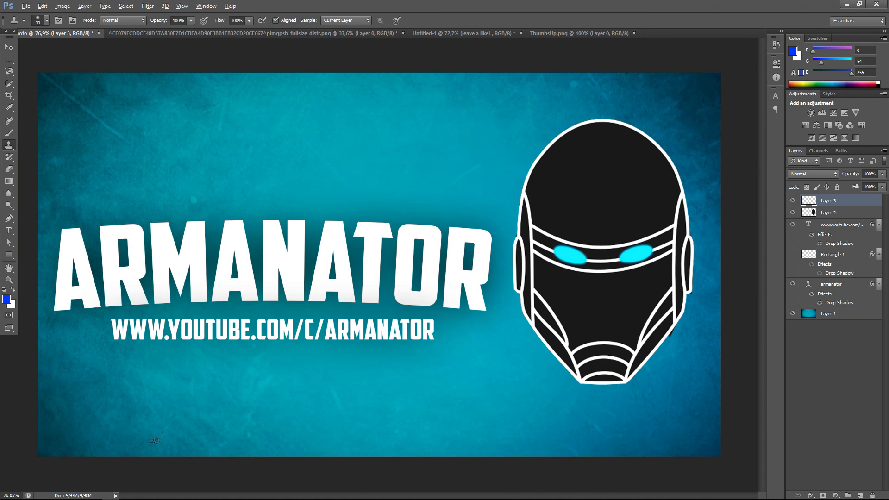
Set the Clone Stamp brush to 45 px with 0% hardness and try cloning on the empty layer.
{"action": "key", "text": "alt"}
{"action": "scroll", "coordinate": [176, 435], "scroll_direction": "up", "scroll_amount": 6}
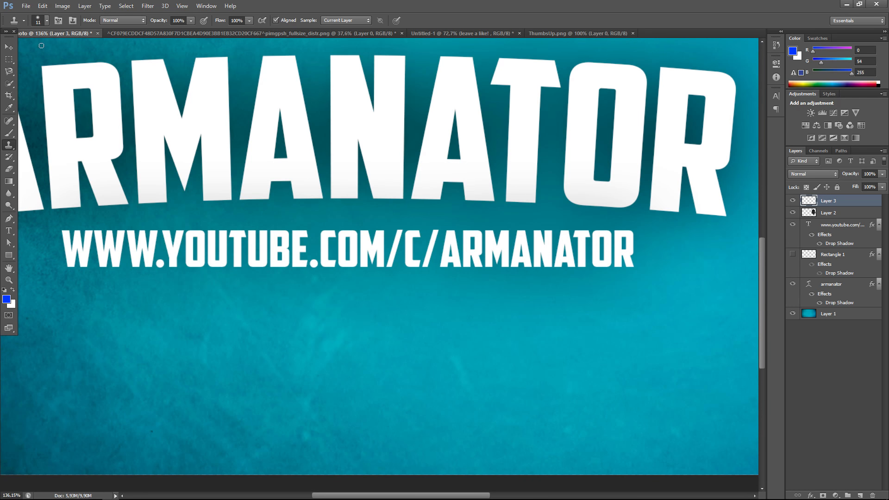
{"action": "left_click", "coordinate": [48, 19]}
{"action": "left_click", "coordinate": [34, 48]}
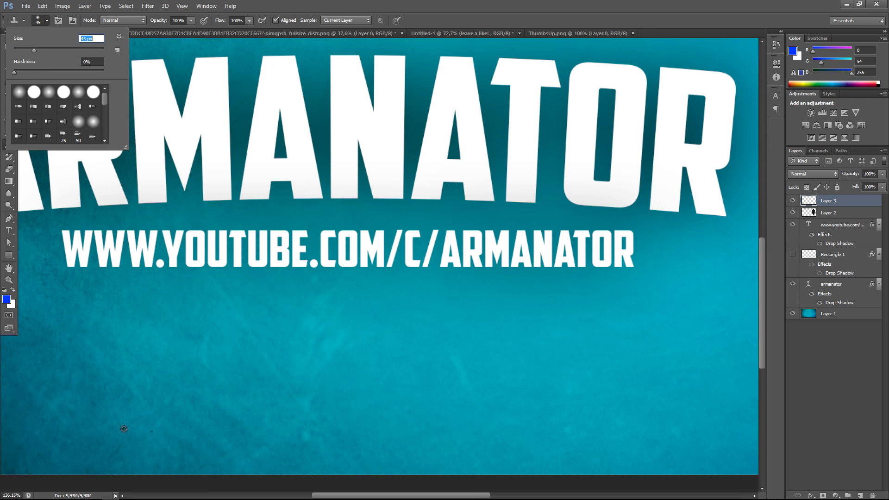
{"action": "left_click", "coordinate": [161, 331]}
{"action": "left_click", "coordinate": [451, 195]}
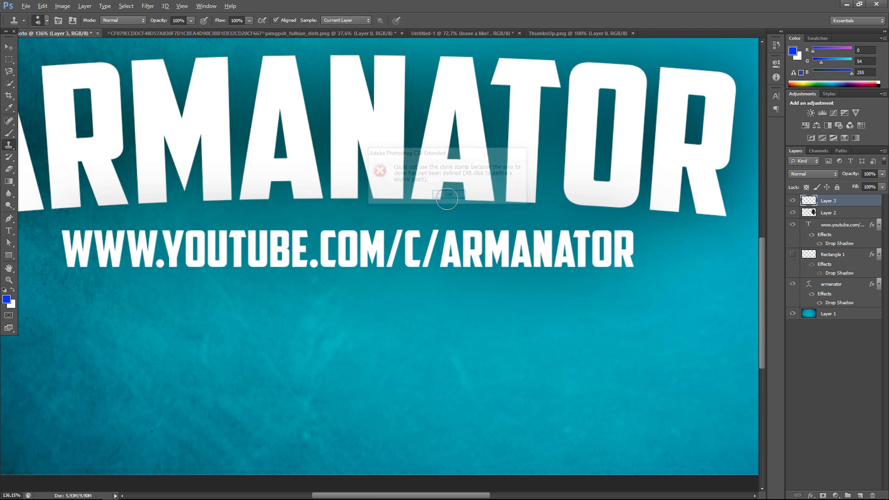
On the background layer, sample a clone source above the title and stamp it over the nearby texture.
{"action": "scroll", "coordinate": [213, 156], "scroll_direction": "down", "scroll_amount": 5}
{"action": "scroll", "coordinate": [263, 154], "scroll_direction": "up", "scroll_amount": 1}
{"action": "scroll", "coordinate": [263, 154], "scroll_direction": "up", "scroll_amount": 8}
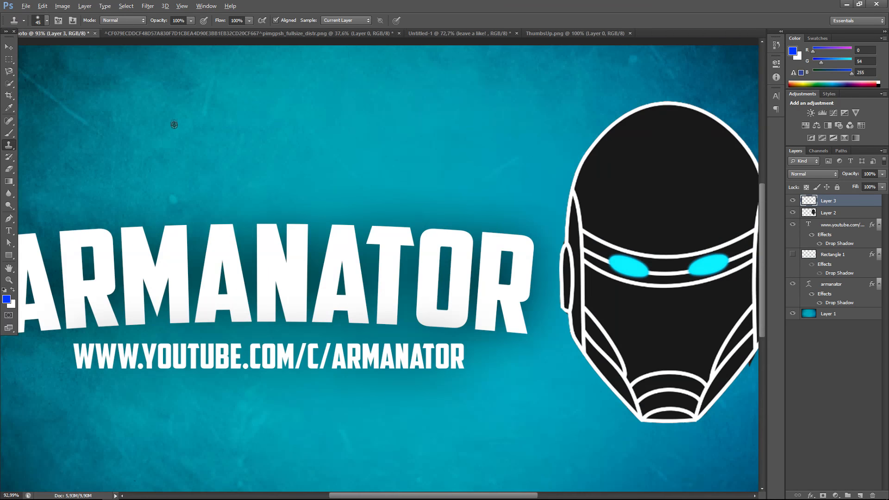
{"action": "scroll", "coordinate": [219, 81], "scroll_direction": "up", "scroll_amount": 1}
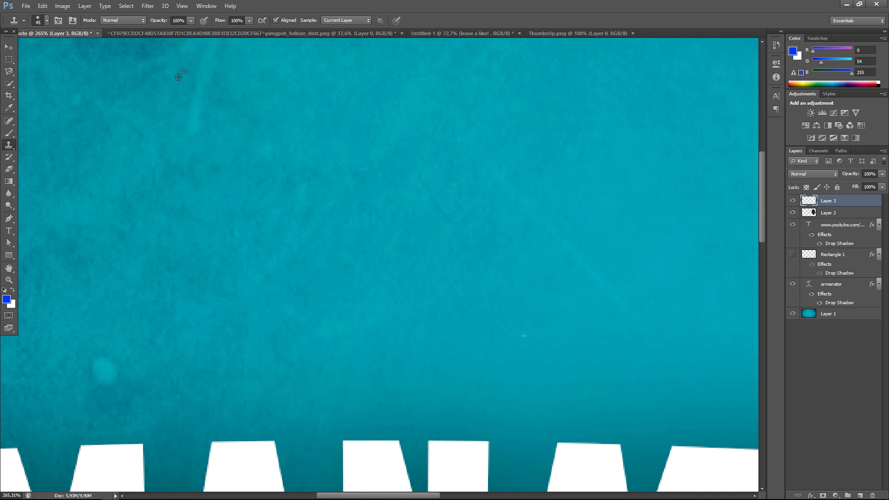
{"action": "left_click", "coordinate": [831, 319]}
{"action": "key", "text": "alt"}
{"action": "key", "text": "alt"}
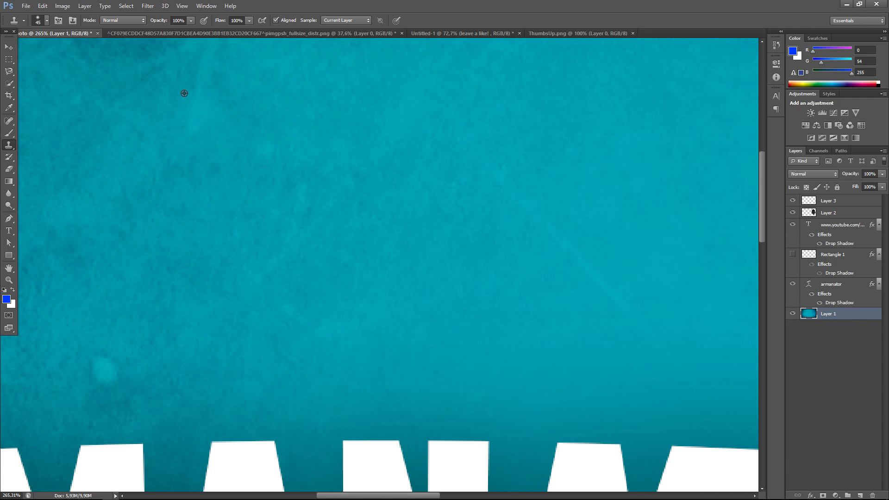
{"action": "mouse_move", "coordinate": [182, 65]}
{"action": "left_mouse_down"}
{"action": "mouse_move", "coordinate": [169, 112]}
{"action": "mouse_move", "coordinate": [139, 152]}
{"action": "left_mouse_up"}
{"action": "scroll", "coordinate": [438, 174], "scroll_direction": "down", "scroll_amount": 10}
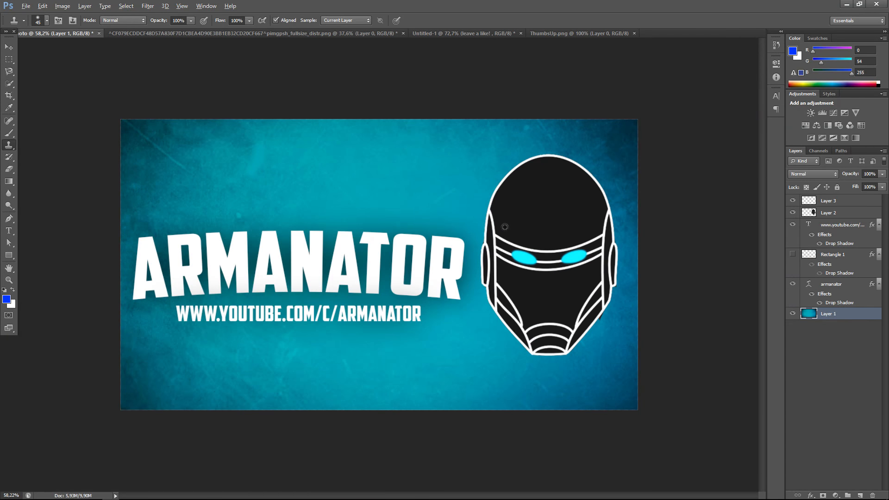
Sample the teal background just above the title as the foreground colour with the Eyedropper tool.
{"action": "scroll", "coordinate": [283, 168], "scroll_direction": "up", "scroll_amount": 6}
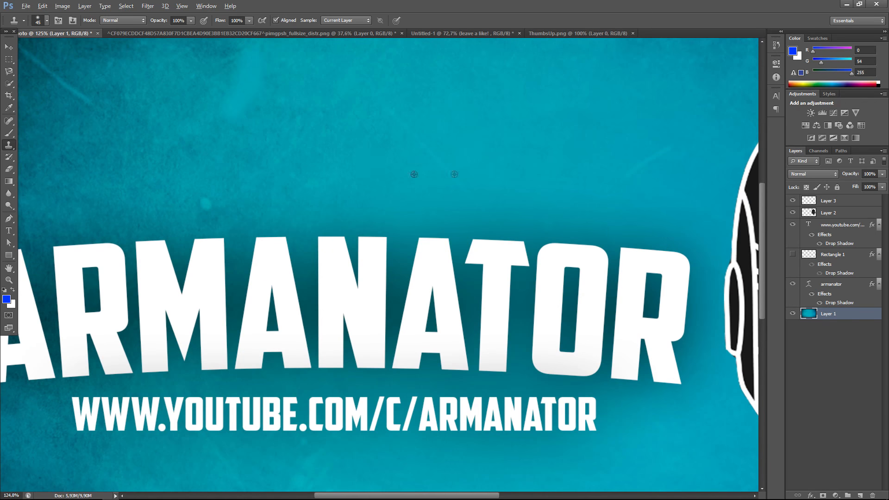
{"action": "scroll", "coordinate": [529, 156], "scroll_direction": "up", "scroll_amount": 3}
{"action": "scroll", "coordinate": [530, 156], "scroll_direction": "down", "scroll_amount": 5}
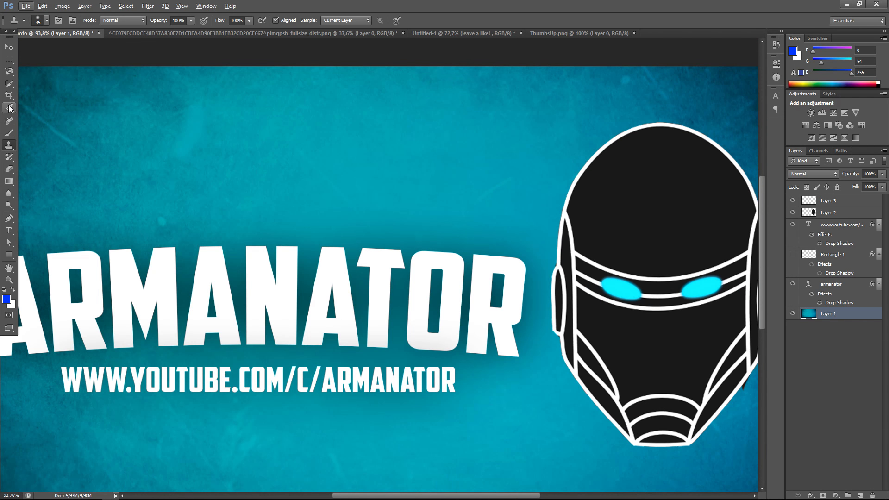
{"action": "left_click", "coordinate": [9, 108]}
{"action": "scroll", "coordinate": [310, 198], "scroll_direction": "up", "scroll_amount": 3}
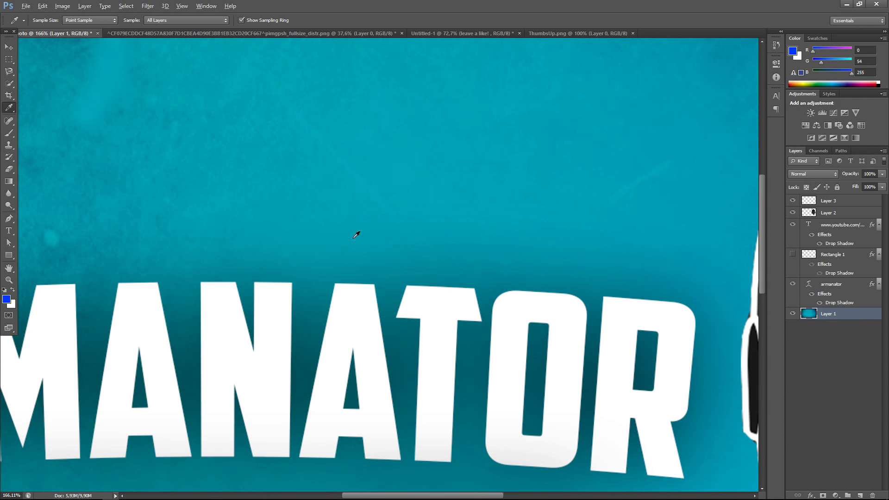
{"action": "left_click", "coordinate": [339, 236]}
Try painting over the textured background with the large soft teal brush, and undo all the strokes.
{"action": "left_click", "coordinate": [9, 133]}
{"action": "scroll", "coordinate": [139, 148], "scroll_direction": "down", "scroll_amount": 4}
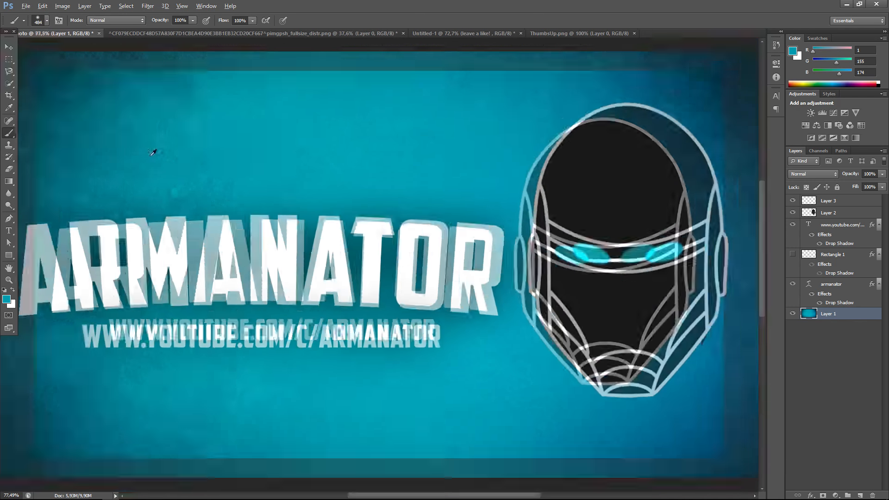
{"action": "key", "text": "alt"}
{"action": "mouse_move", "coordinate": [125, 152]}
{"action": "left_mouse_down"}
{"action": "mouse_move", "coordinate": [112, 115]}
{"action": "mouse_move", "coordinate": [223, 113]}
{"action": "left_mouse_up"}
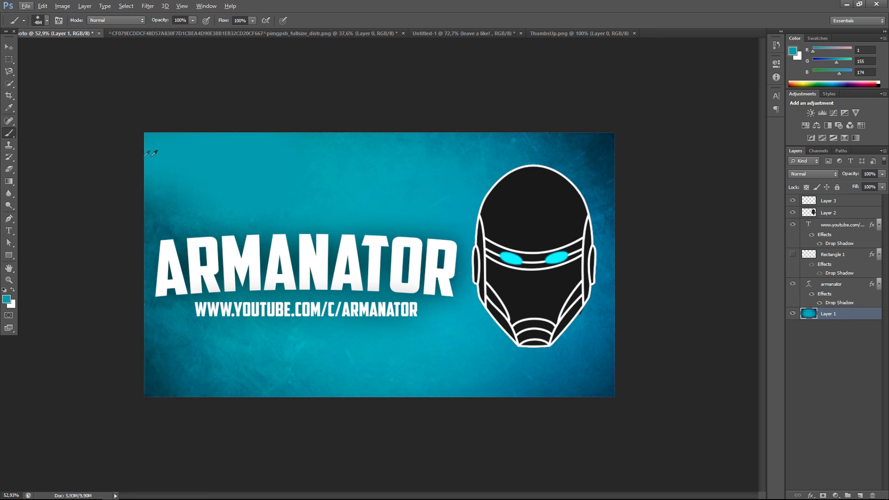
{"action": "left_click_drag", "start_coordinate": [151, 157], "coordinate": [222, 170]}
{"action": "mouse_move", "coordinate": [471, 152]}
{"action": "left_mouse_down"}
{"action": "mouse_move", "coordinate": [551, 147]}
{"action": "mouse_move", "coordinate": [155, 124]}
{"action": "mouse_move", "coordinate": [660, 137]}
{"action": "left_mouse_up"}
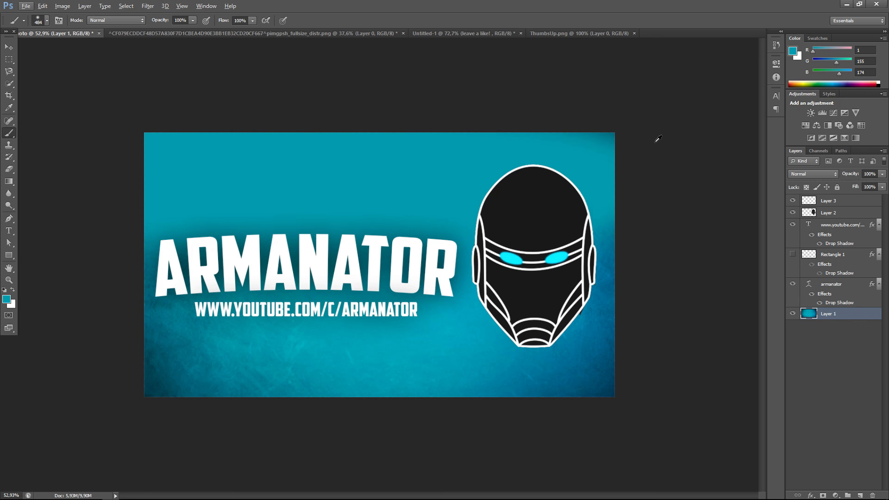
{"action": "mouse_move", "coordinate": [329, 195]}
{"action": "left_mouse_down"}
{"action": "mouse_move", "coordinate": [255, 271]}
{"action": "mouse_move", "coordinate": [635, 285]}
{"action": "mouse_move", "coordinate": [563, 303]}
{"action": "mouse_move", "coordinate": [49, 175]}
{"action": "left_mouse_up"}
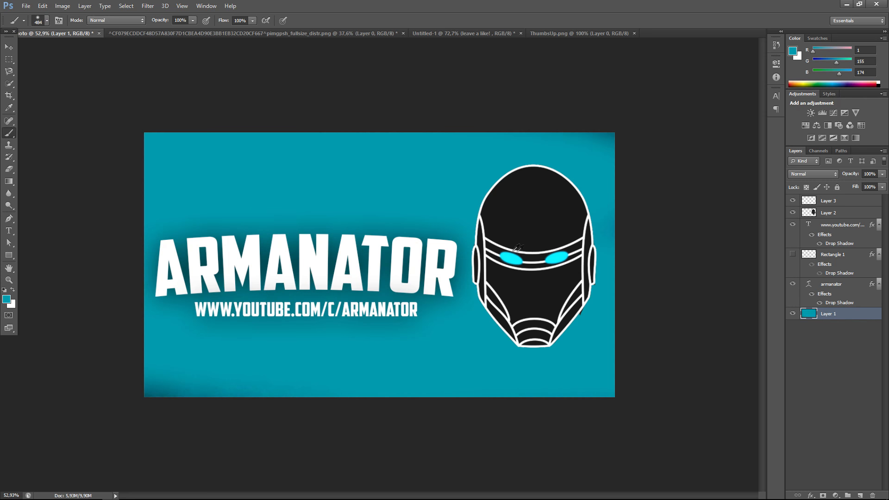
{"action": "scroll", "coordinate": [526, 352], "scroll_direction": "down", "scroll_amount": 5}
{"action": "scroll", "coordinate": [468, 359], "scroll_direction": "up", "scroll_amount": 5}
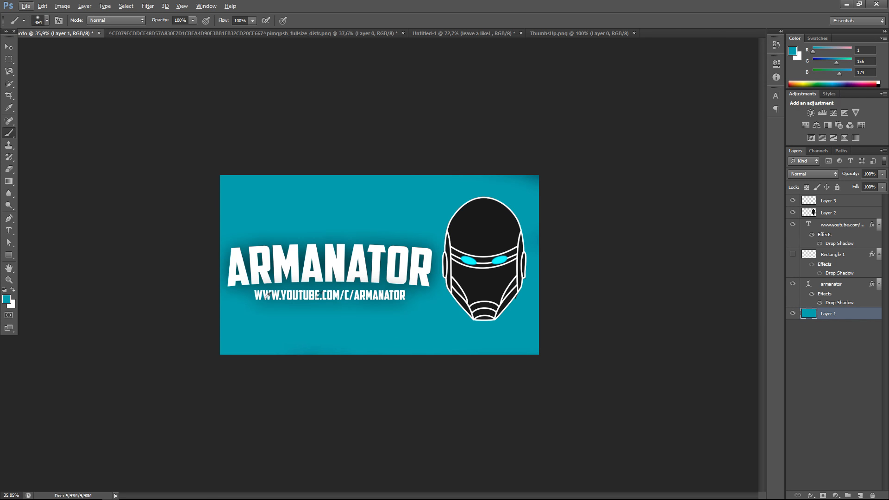
{"action": "key", "text": "ctrl+alt+z"}
{"action": "key", "text": "ctrl+alt+z"}
{"action": "key", "text": "ctrl+alt+z"}
{"action": "key", "text": "ctrl+alt+z"}
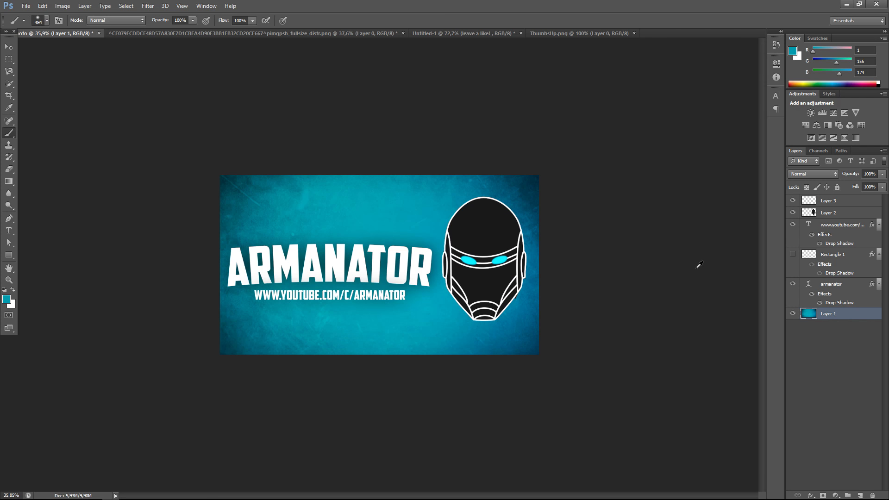
Try erasing a streak across the background layer, undo it, and review the variants of the Blur tool.
{"action": "scroll", "coordinate": [699, 265], "scroll_direction": "up", "scroll_amount": 4}
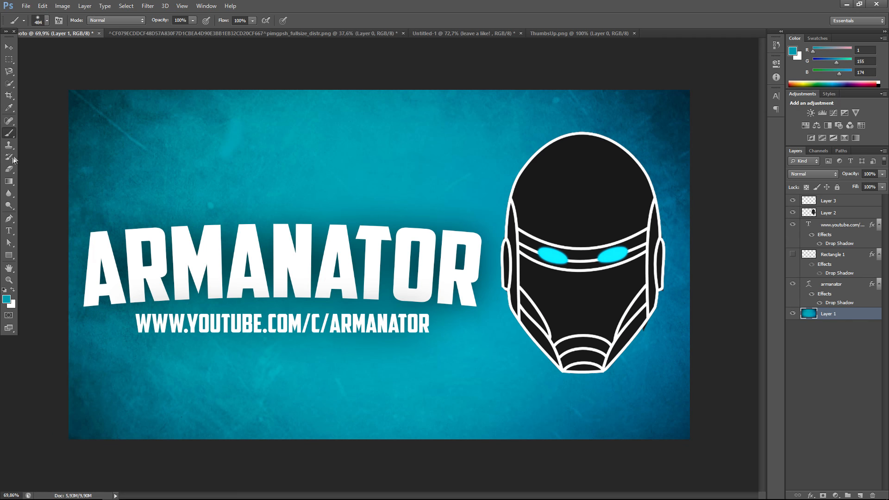
{"action": "left_click", "coordinate": [10, 170]}
{"action": "left_click", "coordinate": [46, 170]}
{"action": "mouse_move", "coordinate": [174, 138]}
{"action": "left_mouse_down"}
{"action": "mouse_move", "coordinate": [139, 179]}
{"action": "mouse_move", "coordinate": [53, 214]}
{"action": "mouse_move", "coordinate": [422, 206]}
{"action": "mouse_move", "coordinate": [504, 87]}
{"action": "left_mouse_up"}
{"action": "key", "text": "ctrl+z"}
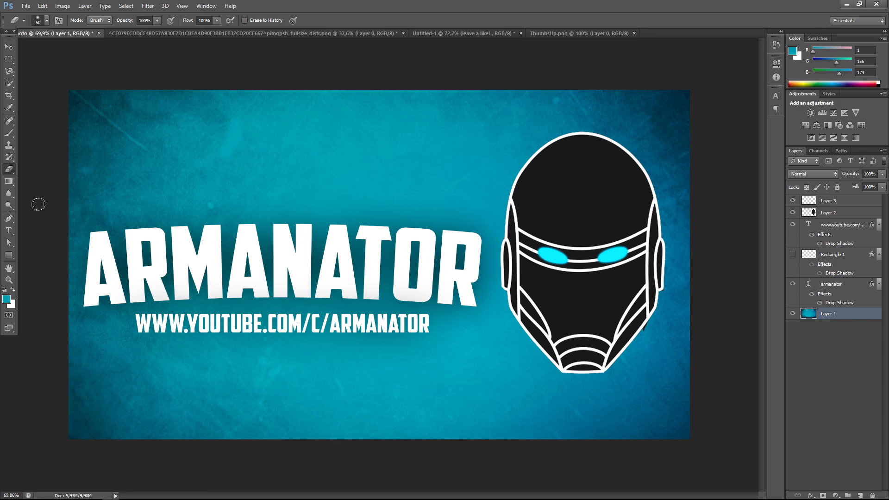
{"action": "left_click", "coordinate": [9, 193]}
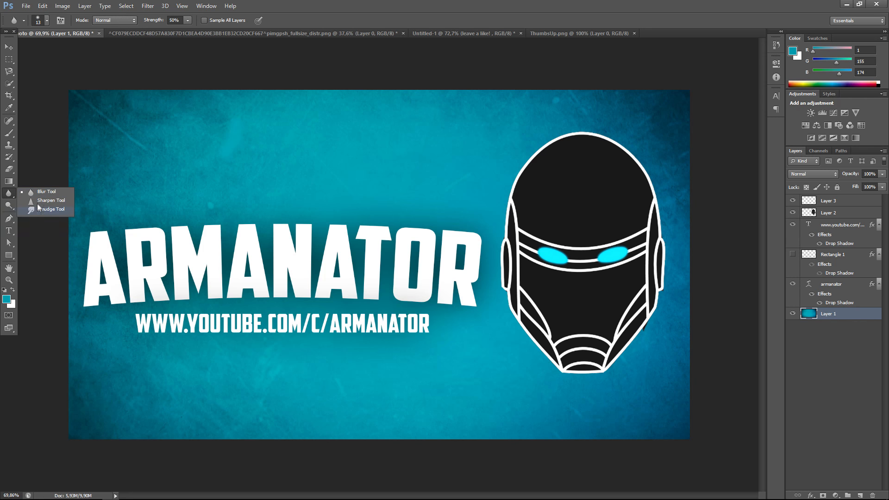
{"action": "left_click", "coordinate": [27, 248]}
Try drawing a curved path across the title and helmet with the Pen tool, and undo it point by point.
{"action": "left_click", "coordinate": [7, 220]}
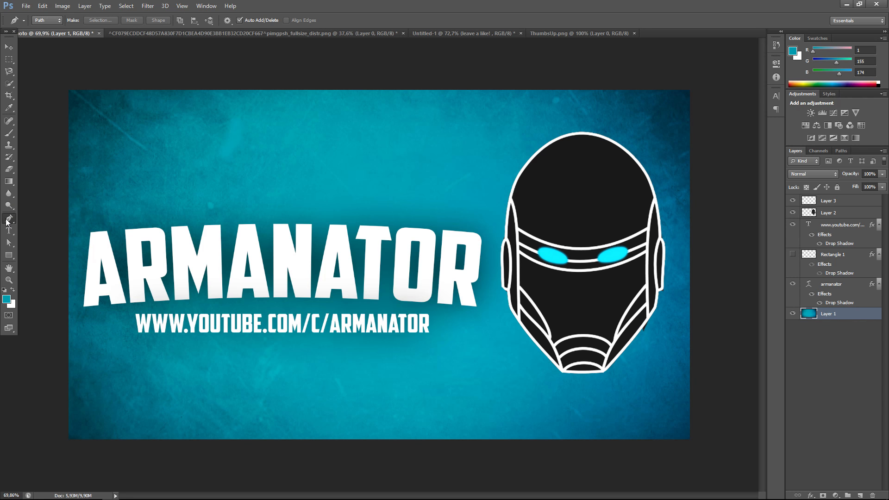
{"action": "left_click_drag", "start_coordinate": [152, 196], "coordinate": [152, 297]}
{"action": "left_click_drag", "start_coordinate": [139, 179], "coordinate": [258, 179]}
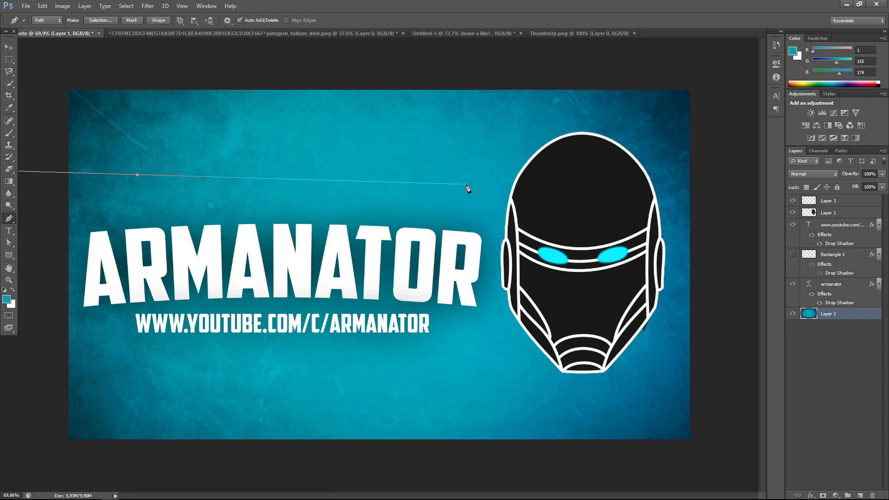
{"action": "left_click_drag", "start_coordinate": [467, 185], "coordinate": [69, 311]}
{"action": "left_click", "coordinate": [200, 107]}
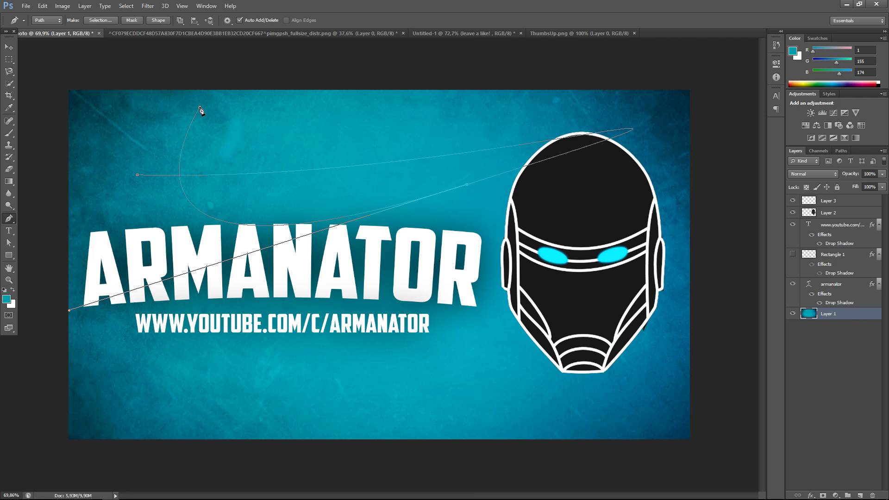
{"action": "left_click", "coordinate": [12, 62]}
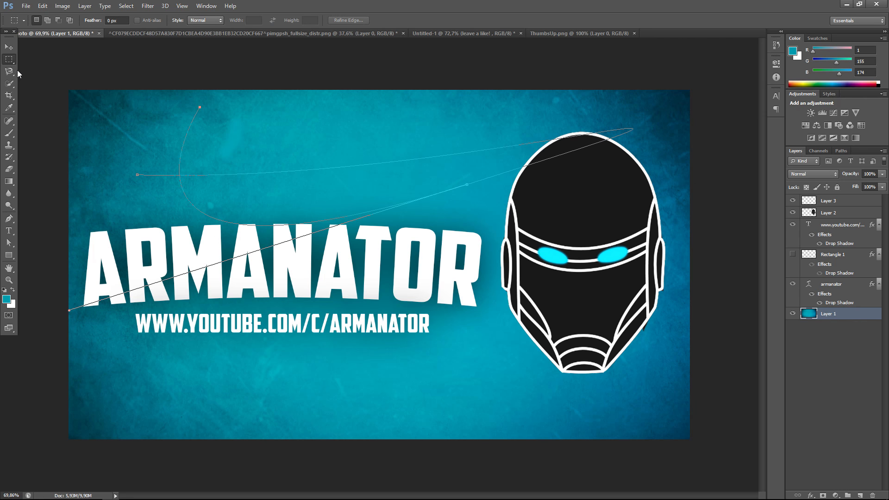
{"action": "key", "text": "ctrl+alt+z"}
{"action": "key", "text": "ctrl+alt+z"}
{"action": "key", "text": "ctrl+alt+z"}
{"action": "key", "text": "ctrl+alt+z"}
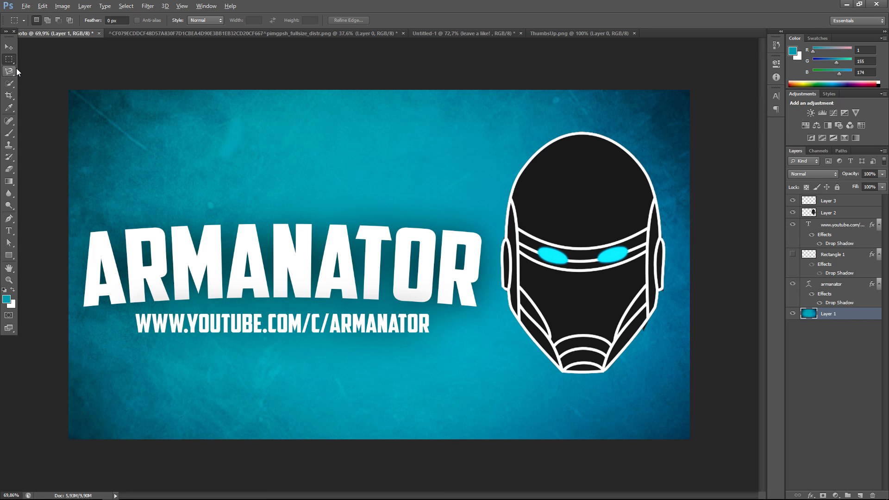
Open the blending options of the website address text layer and dismiss the crash notification.
{"action": "scroll", "coordinate": [537, 259], "scroll_direction": "down", "scroll_amount": 5}
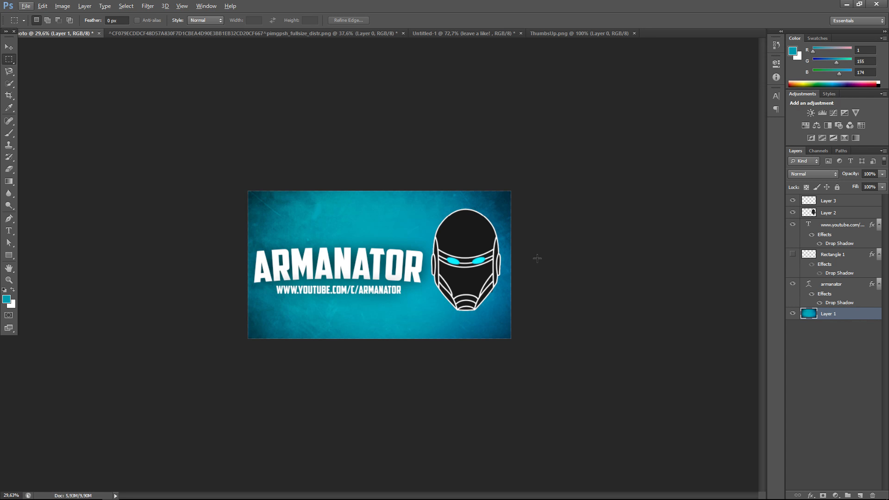
{"action": "scroll", "coordinate": [675, 243], "scroll_direction": "up", "scroll_amount": 5}
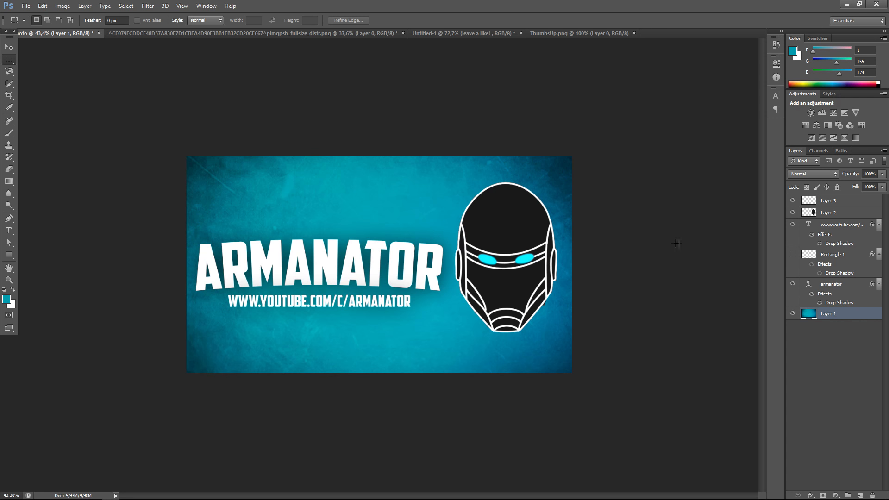
{"action": "right_click", "coordinate": [851, 224]}
{"action": "left_click", "coordinate": [790, 141]}
{"action": "left_click", "coordinate": [464, 202]}
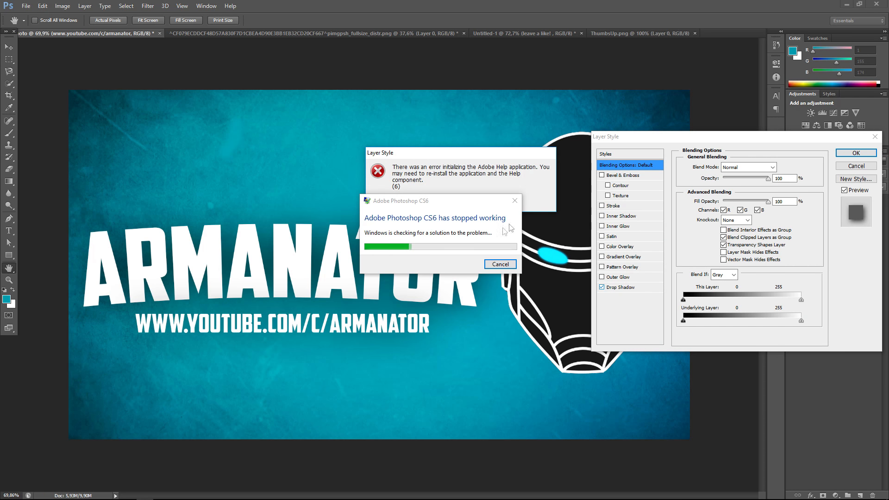
{"action": "left_click", "coordinate": [500, 264]}
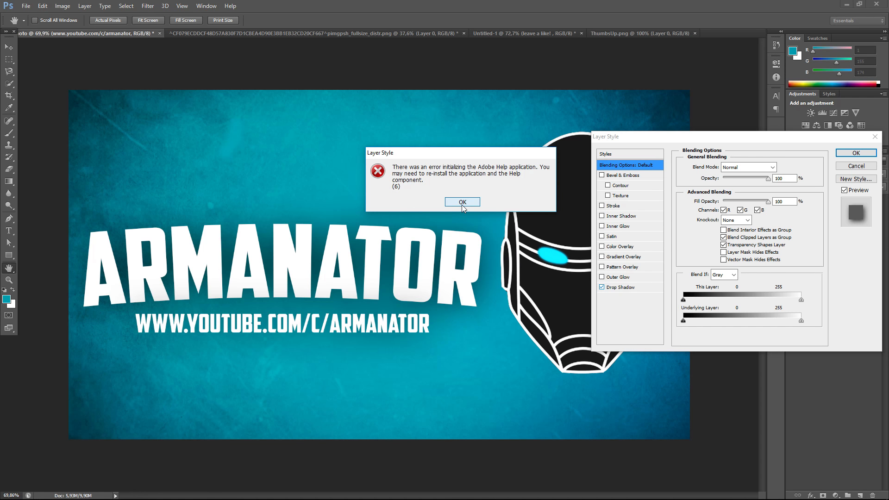